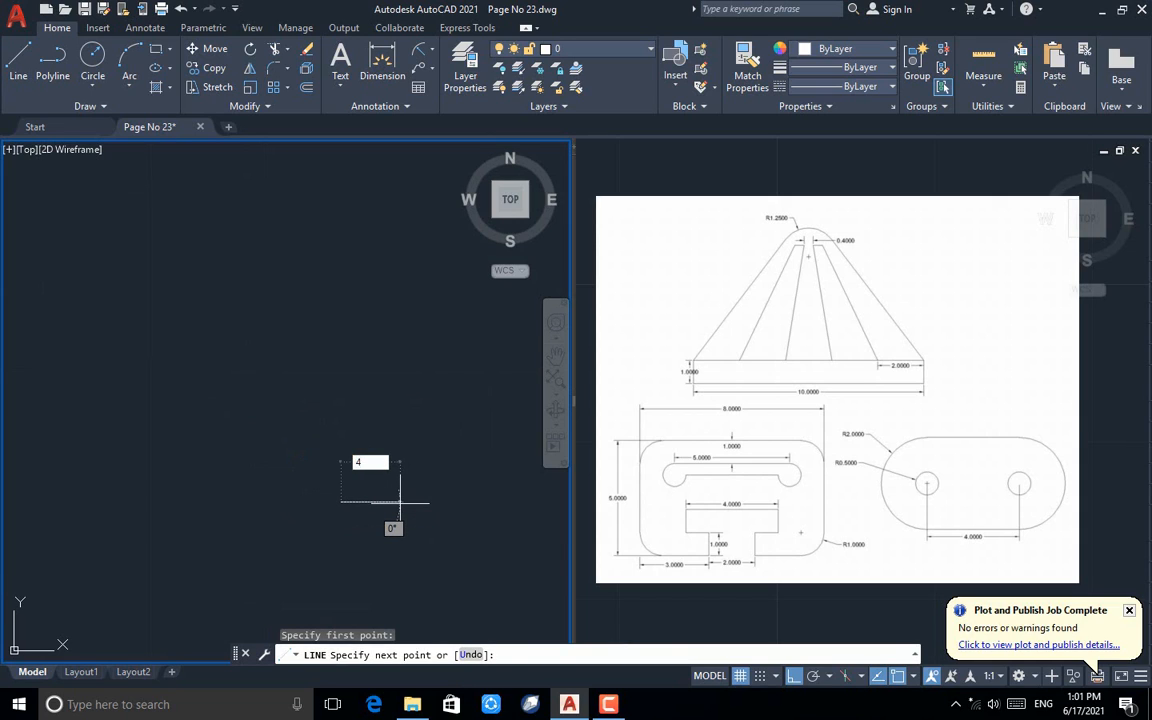
- Complete a horizontal line 4 units long and draw a circle of radius 0.5 centred on its right endpoint
key("Return")
key("Return")
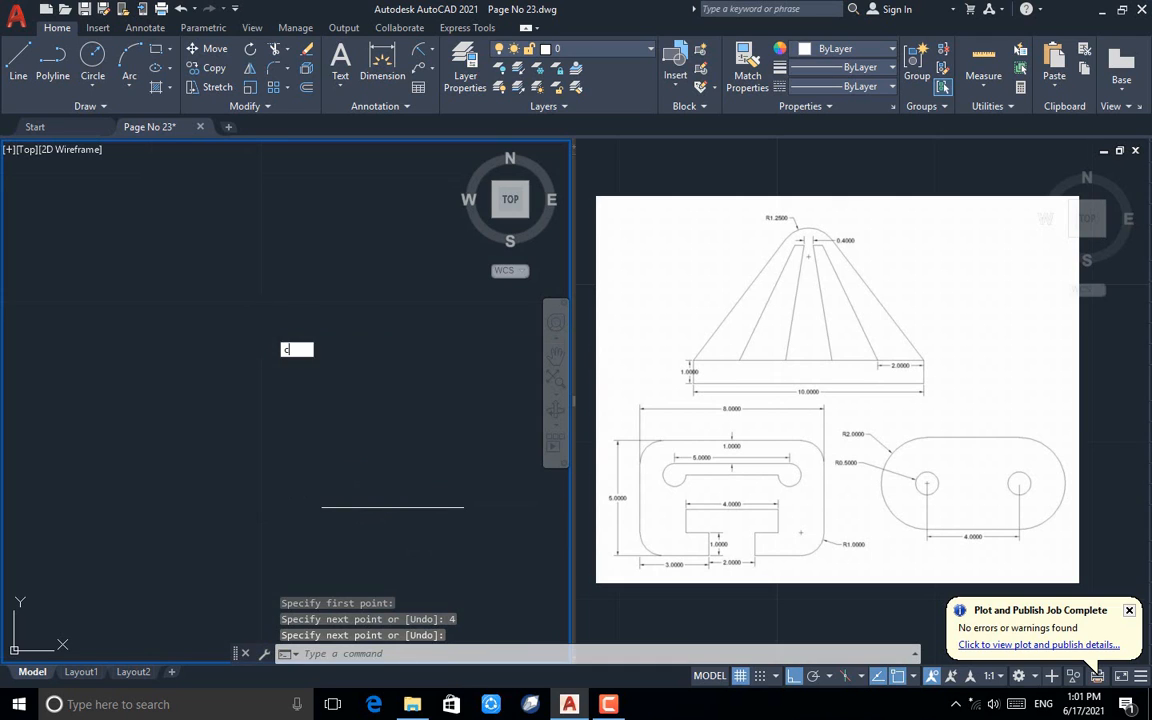
type("c")
key("Return")
left_click(463, 508)
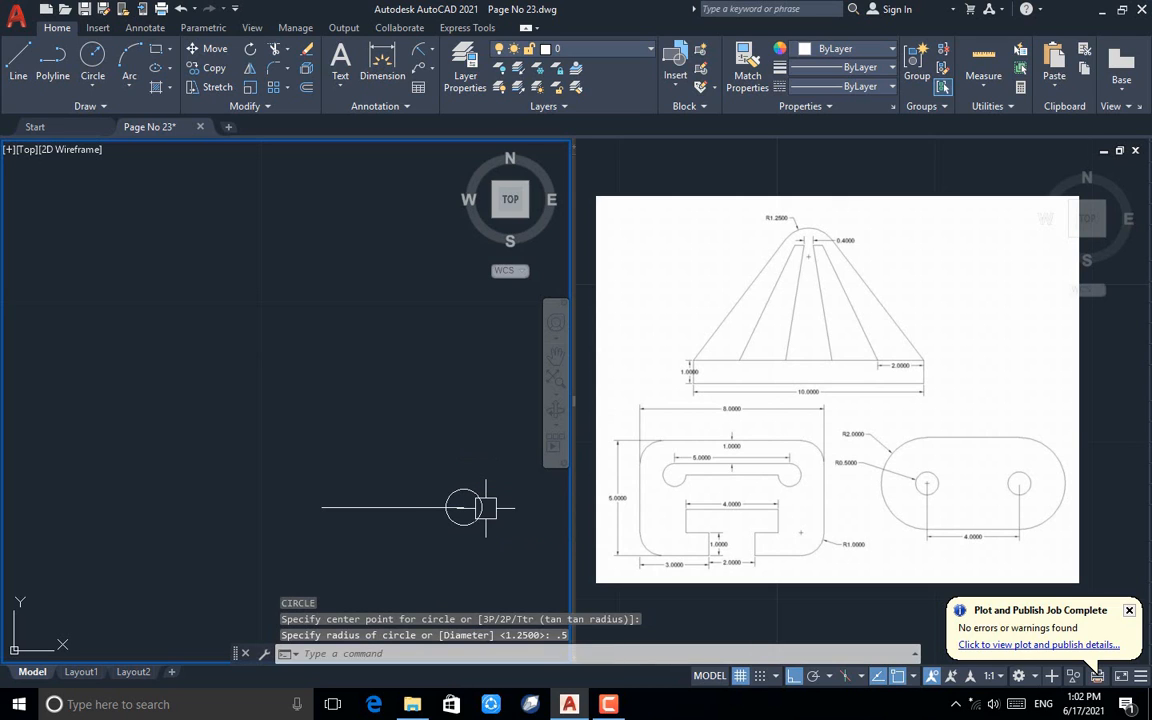
- Draw a circle of radius 2 concentric with the small circle at the line's right endpoint
key("Return")
left_click(463, 508)
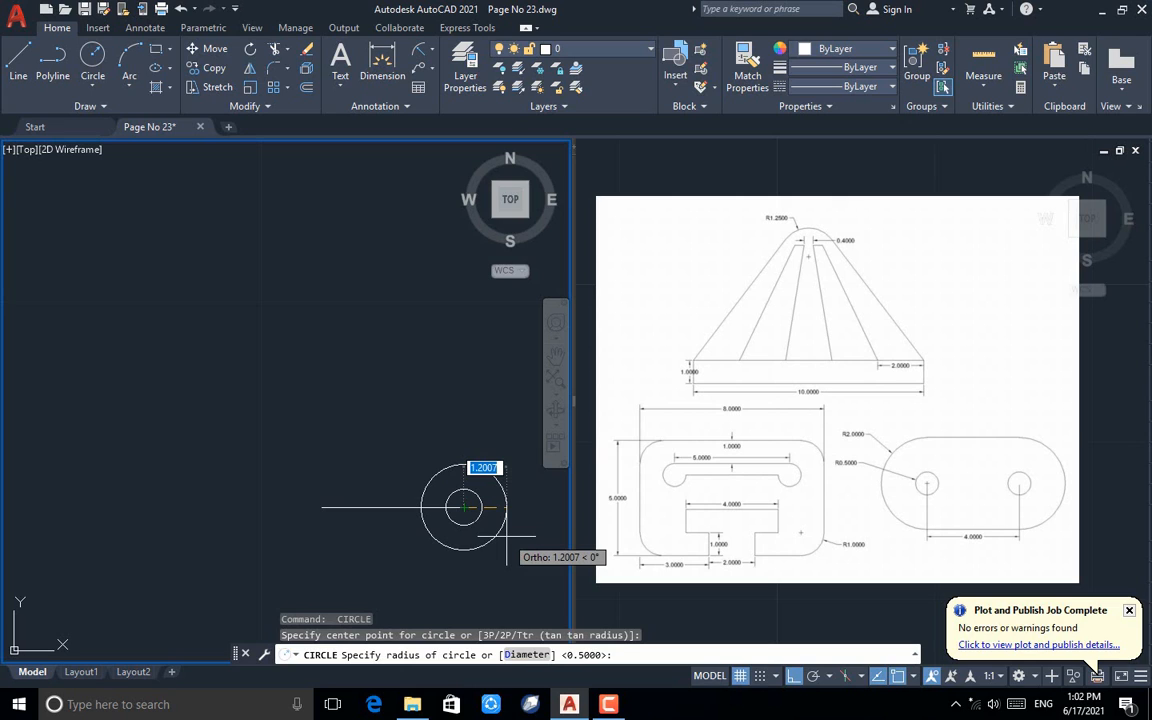
type("2")
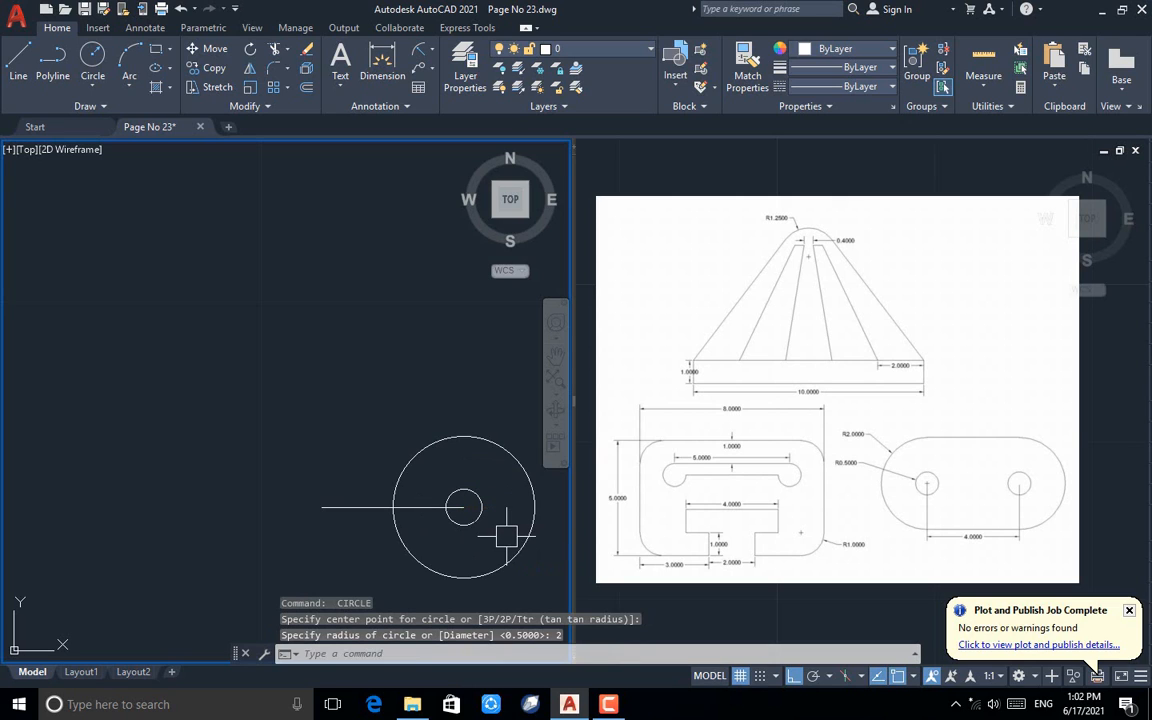
key("Return")
- Copy both concentric circles from the line's right endpoint to its left endpoint
left_click(491, 384)
left_click(452, 496)
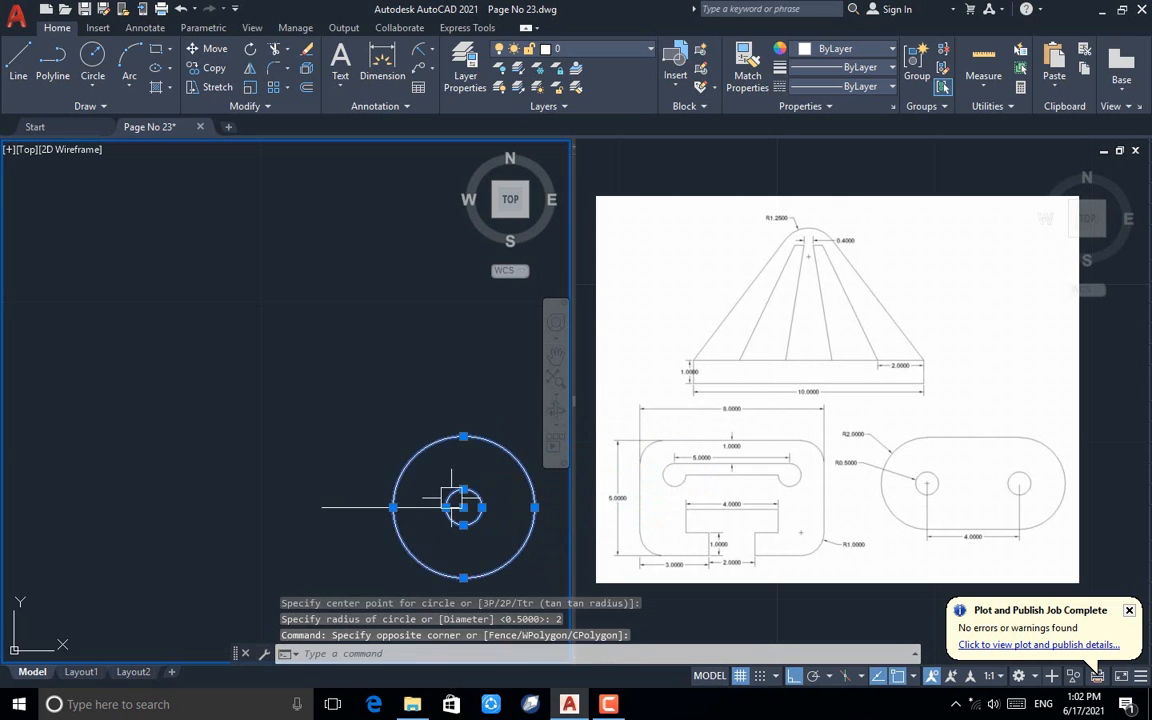
left_click(222, 76)
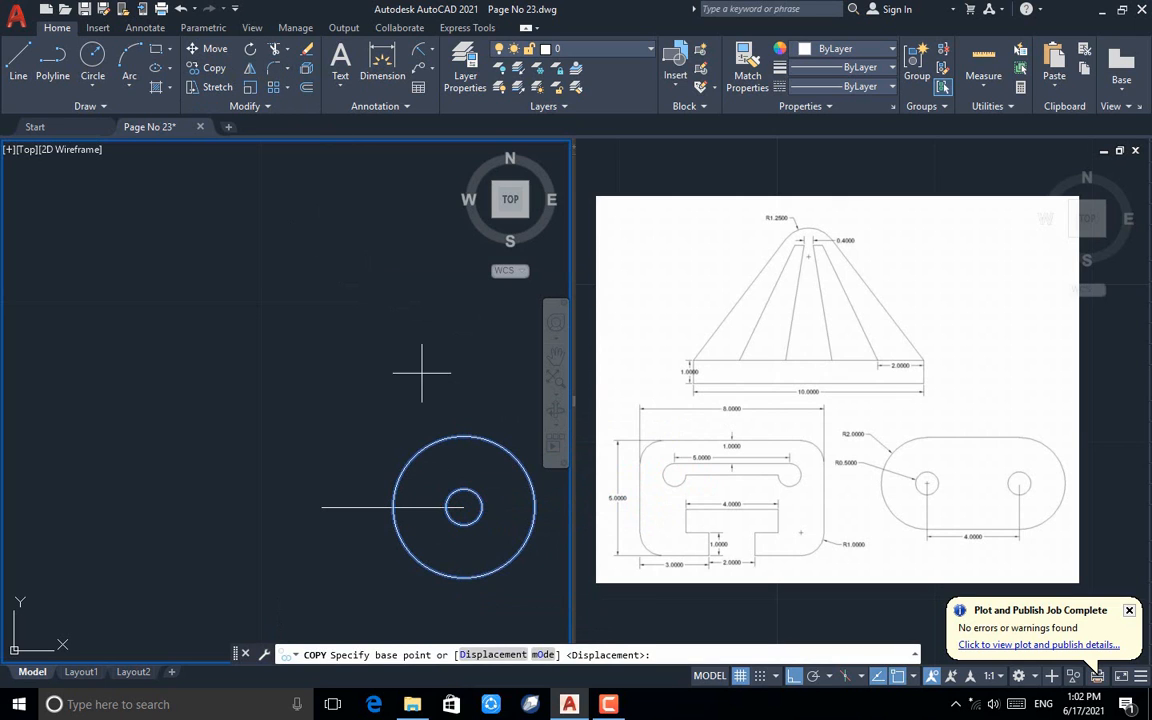
left_click(463, 507)
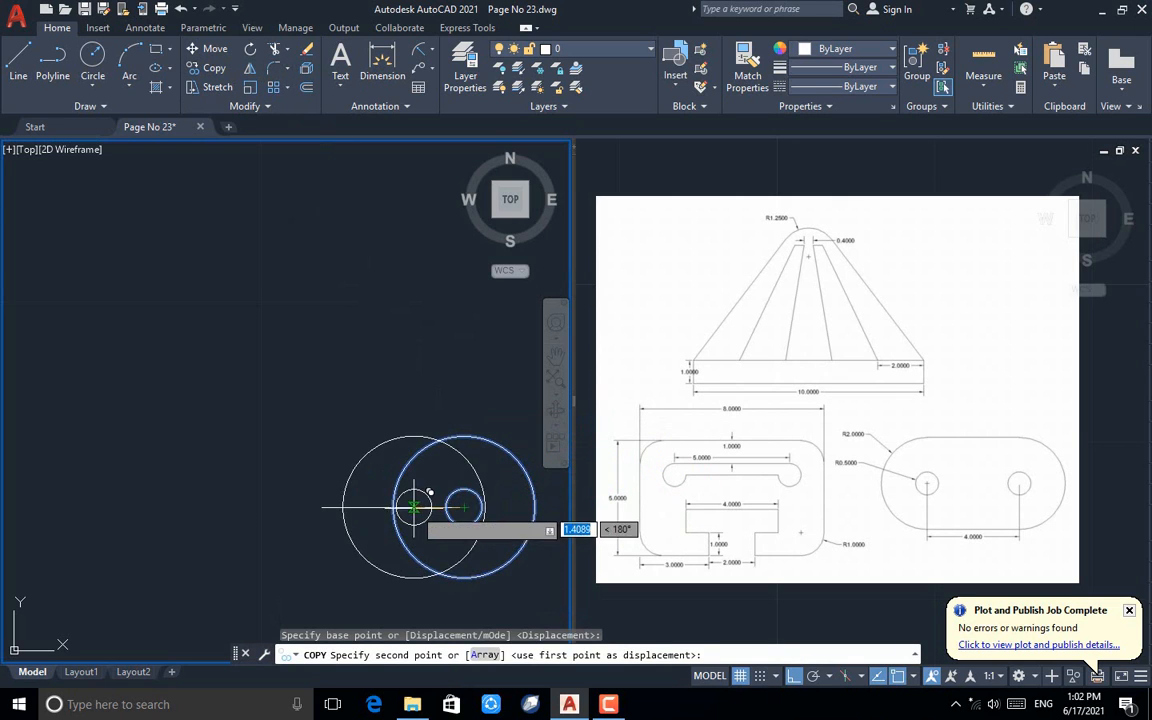
left_click(321, 507)
key("Escape")
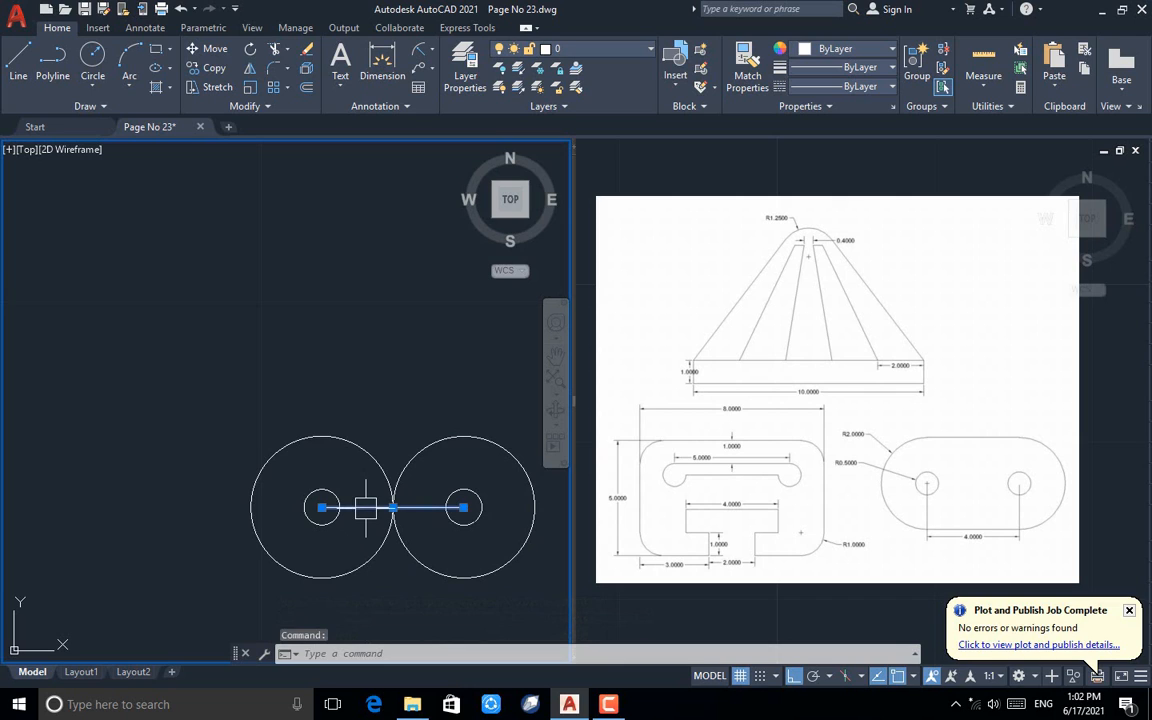
- Move the centre line straight up so it joins the top points of the two large circles
left_click(222, 54)
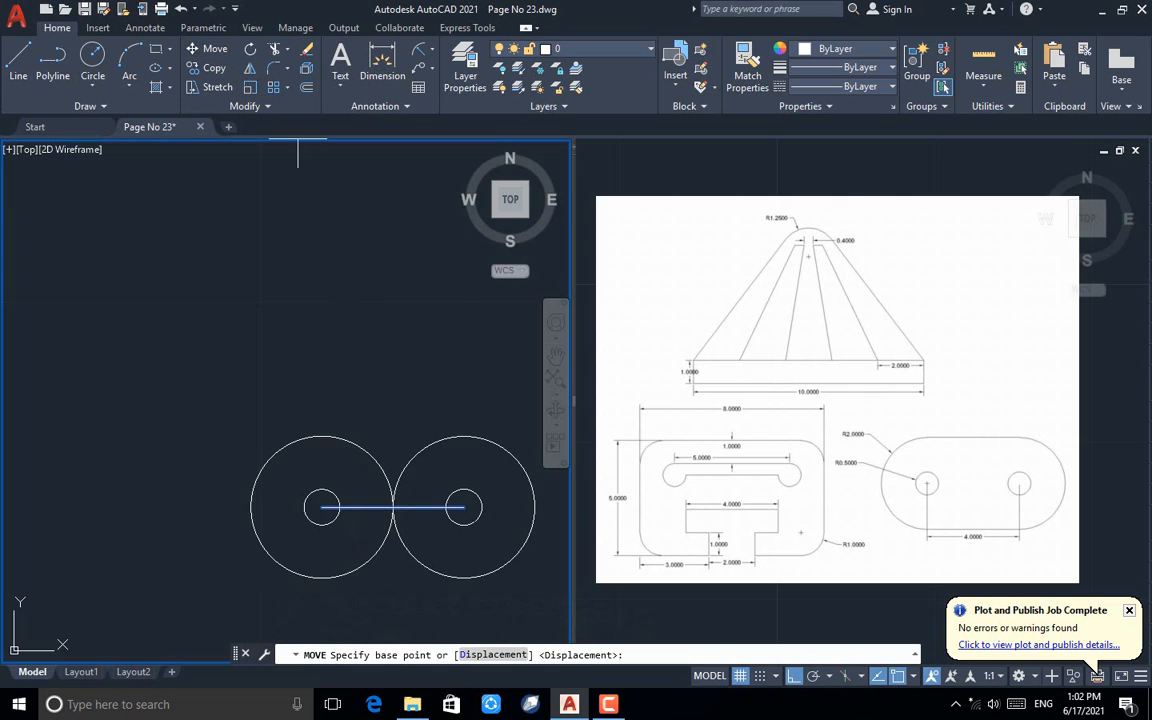
left_click(463, 508)
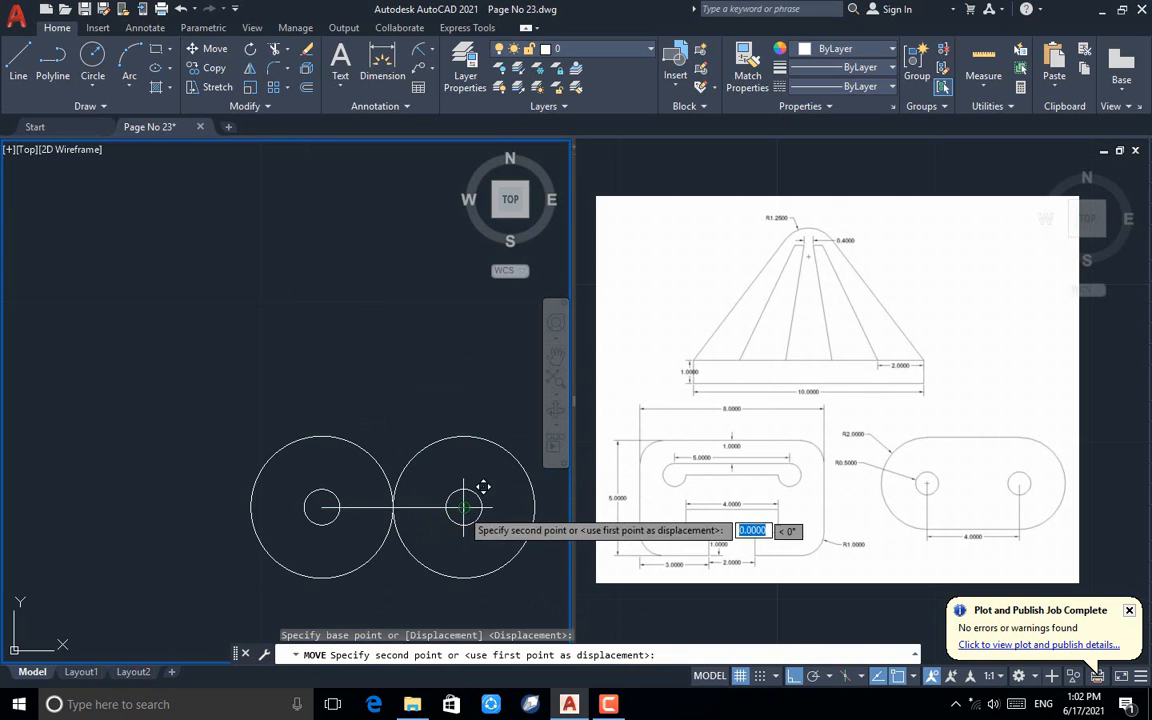
left_click(431, 437)
key("Escape")
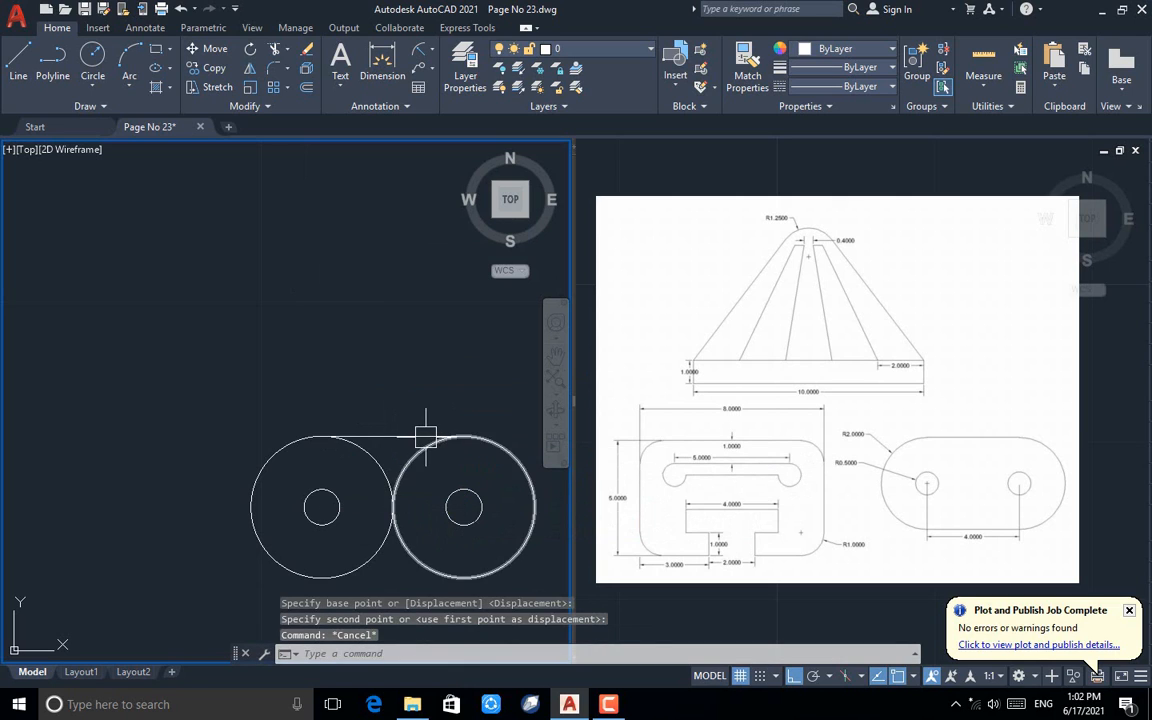
- Copy the upper tangent line down to the bottom points of the two large circles
left_click(409, 437)
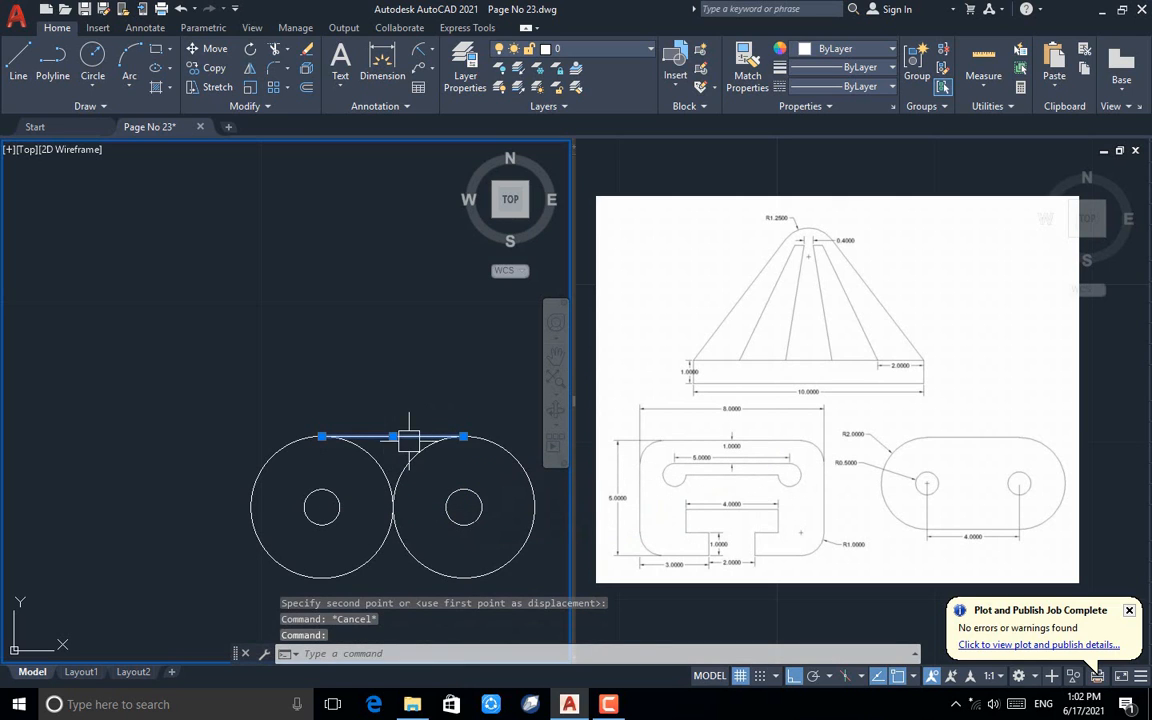
left_click(207, 68)
left_click(321, 437)
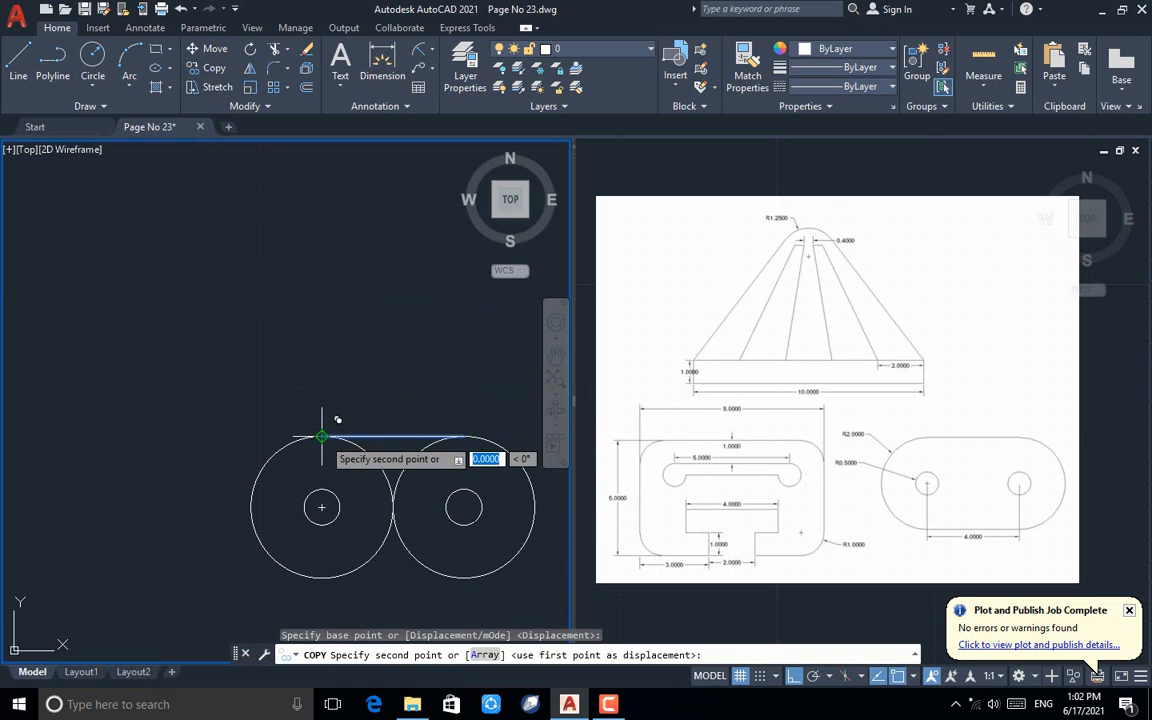
left_click(321, 577)
key("Escape")
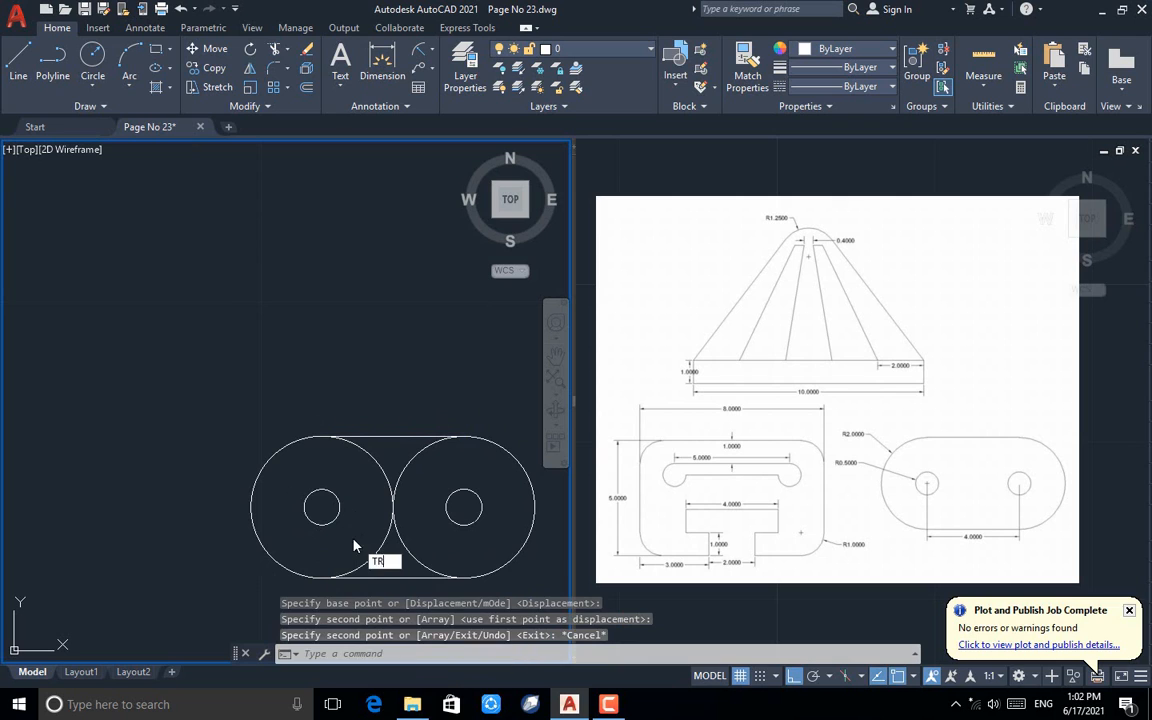
- Trim the inner halves of both large circles to leave a rounded slot outline around the two holes
key("Return")
left_click(425, 481)
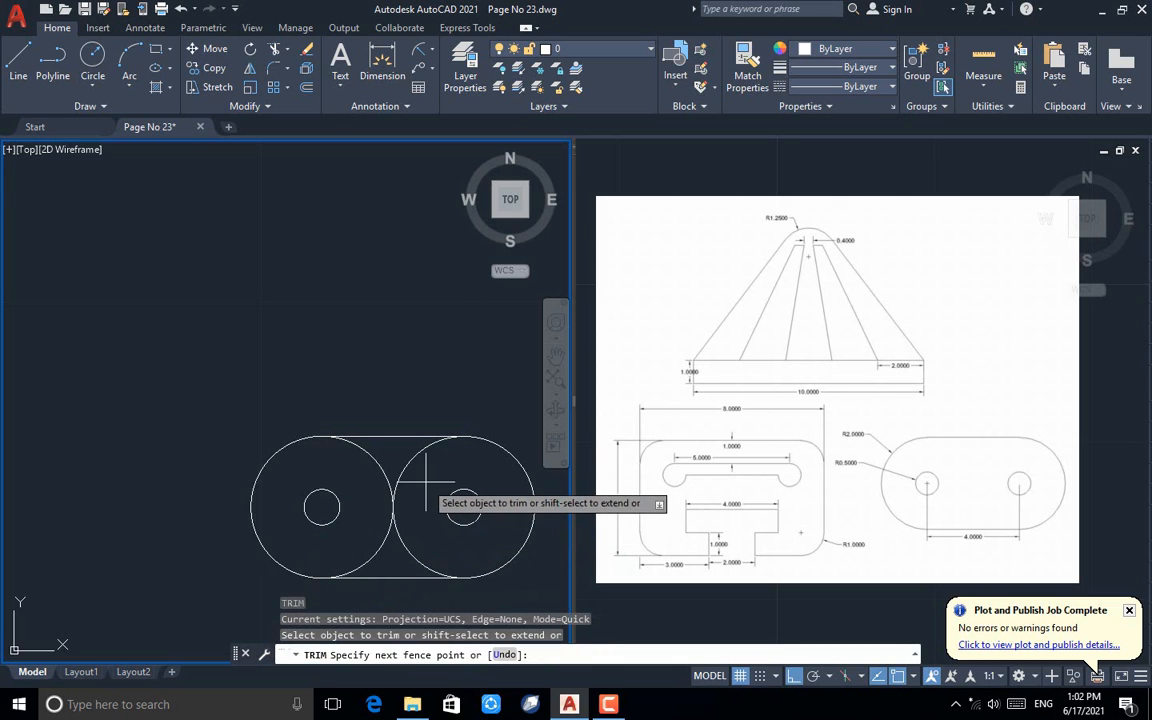
left_click(362, 481)
left_click(417, 536)
left_click(365, 535)
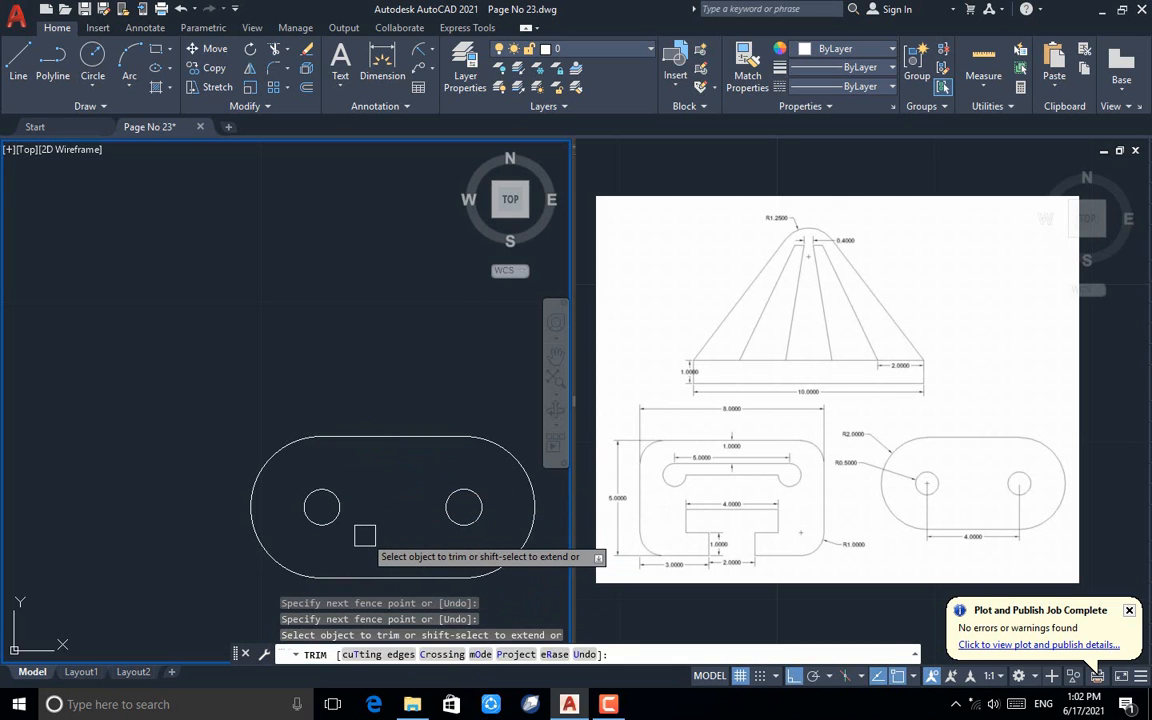
key("Escape")
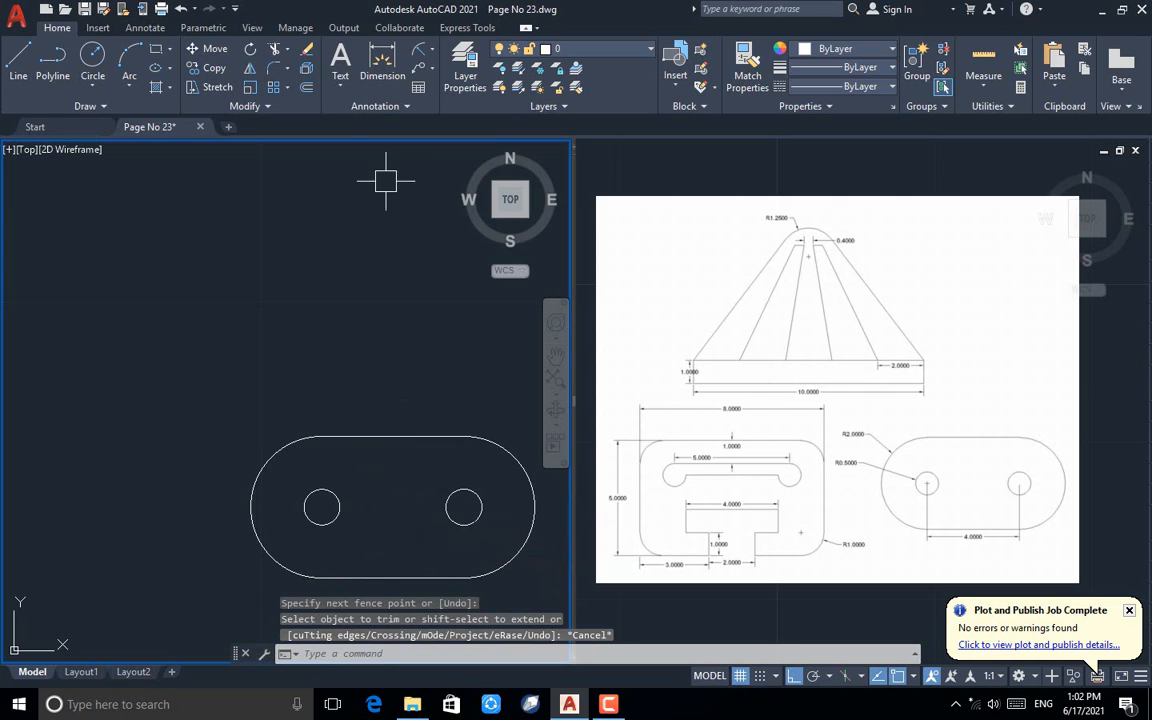
- Add a horizontal dimension between the centres of the two small circles, placed above the slot outline
left_click(398, 74)
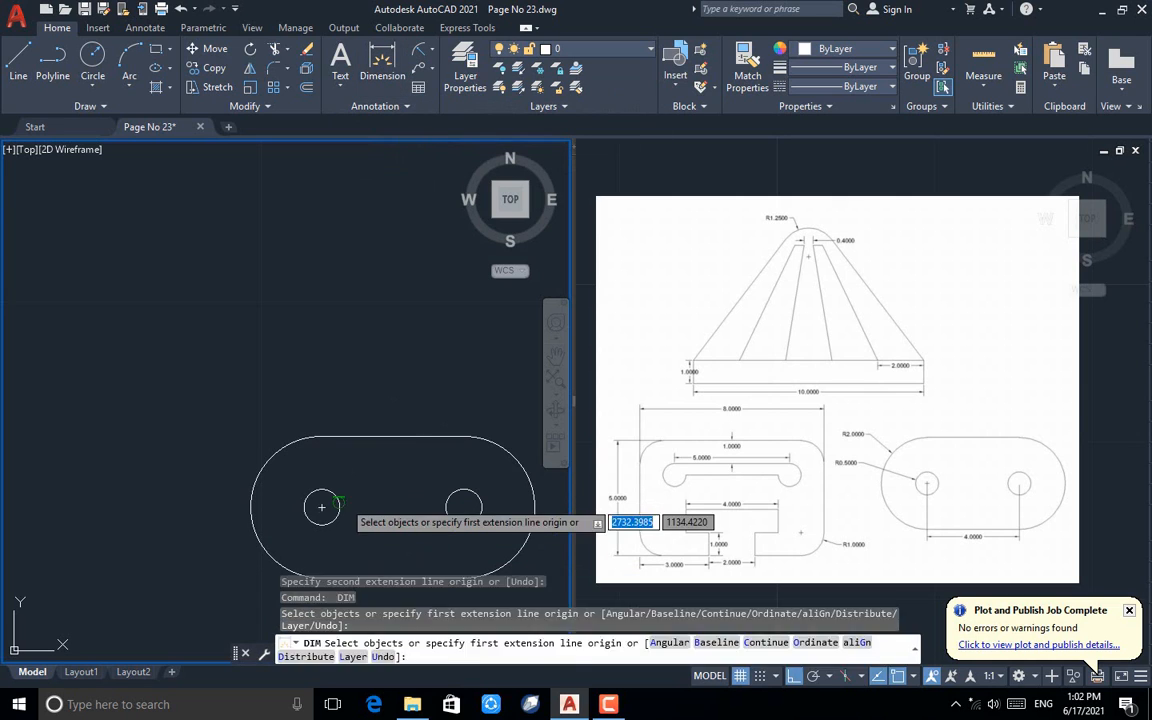
left_click(322, 508)
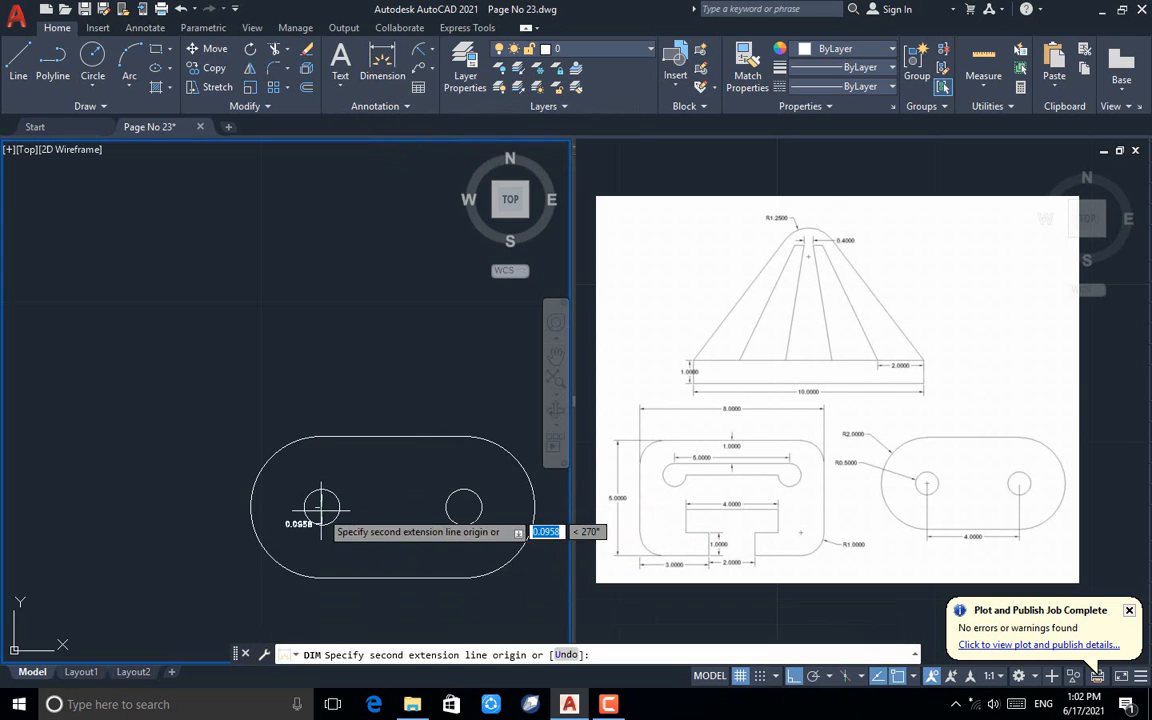
left_click(464, 508)
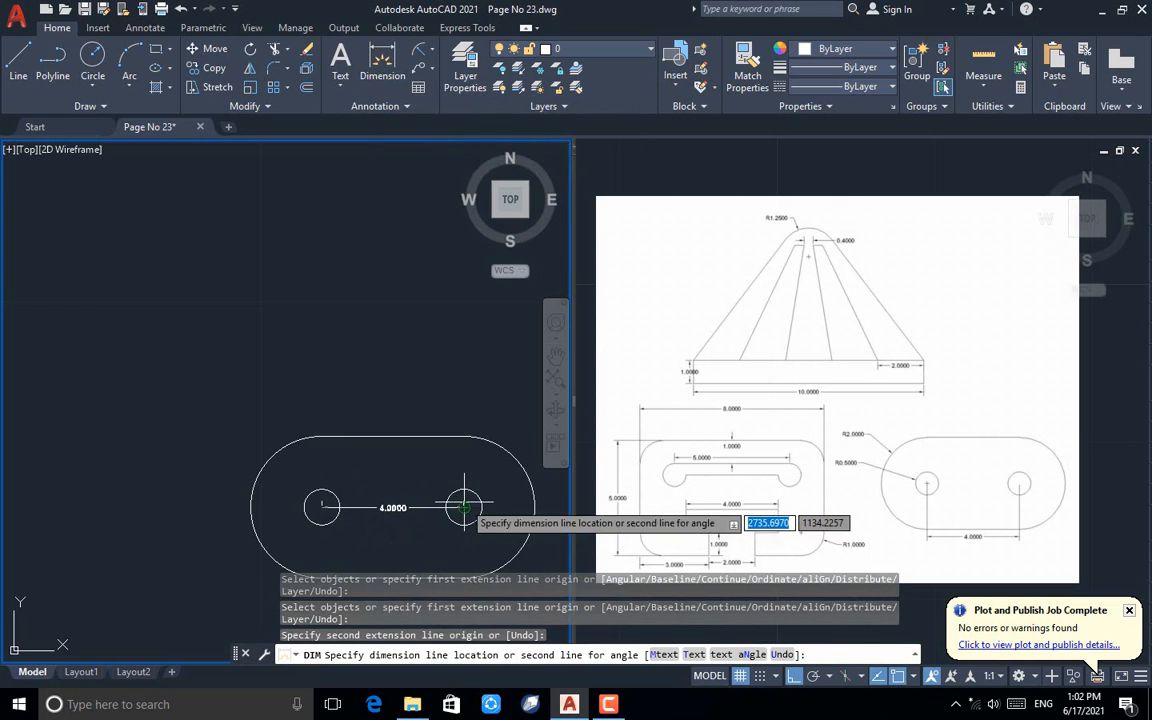
left_click(465, 414)
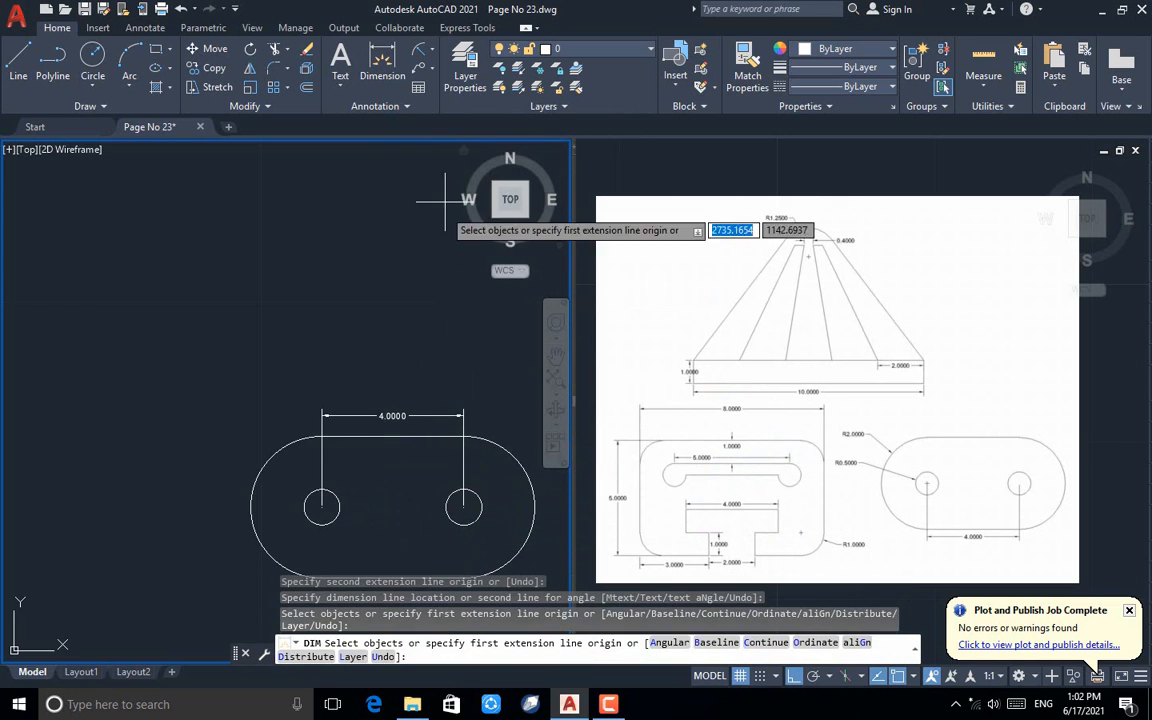
- Add radius dimensions to the slot's left end arc and the left small circle, placed at the outline's upper left
left_click(433, 58)
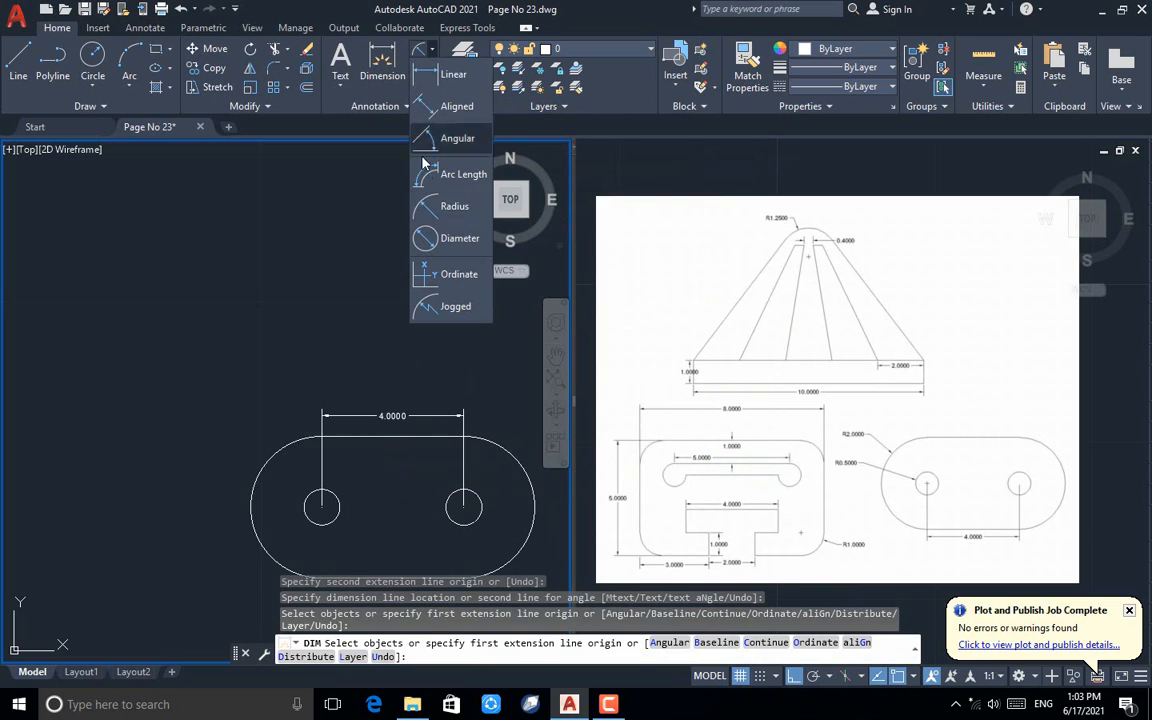
left_click(415, 203)
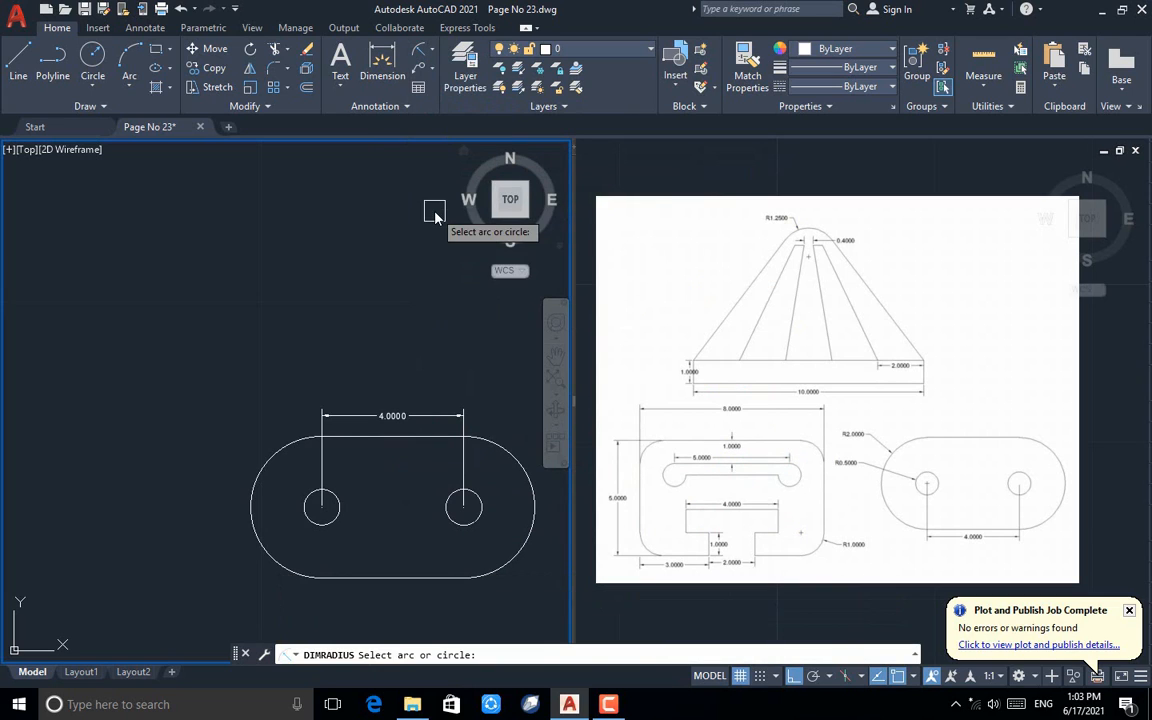
left_click(264, 458)
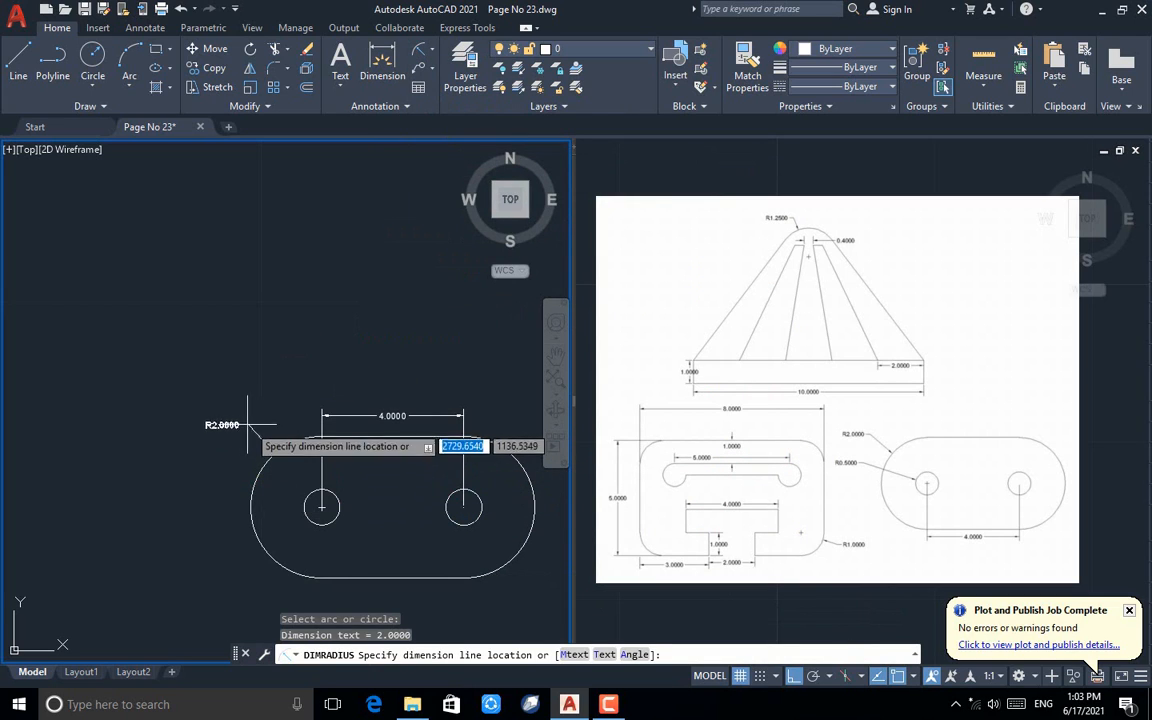
key("Return")
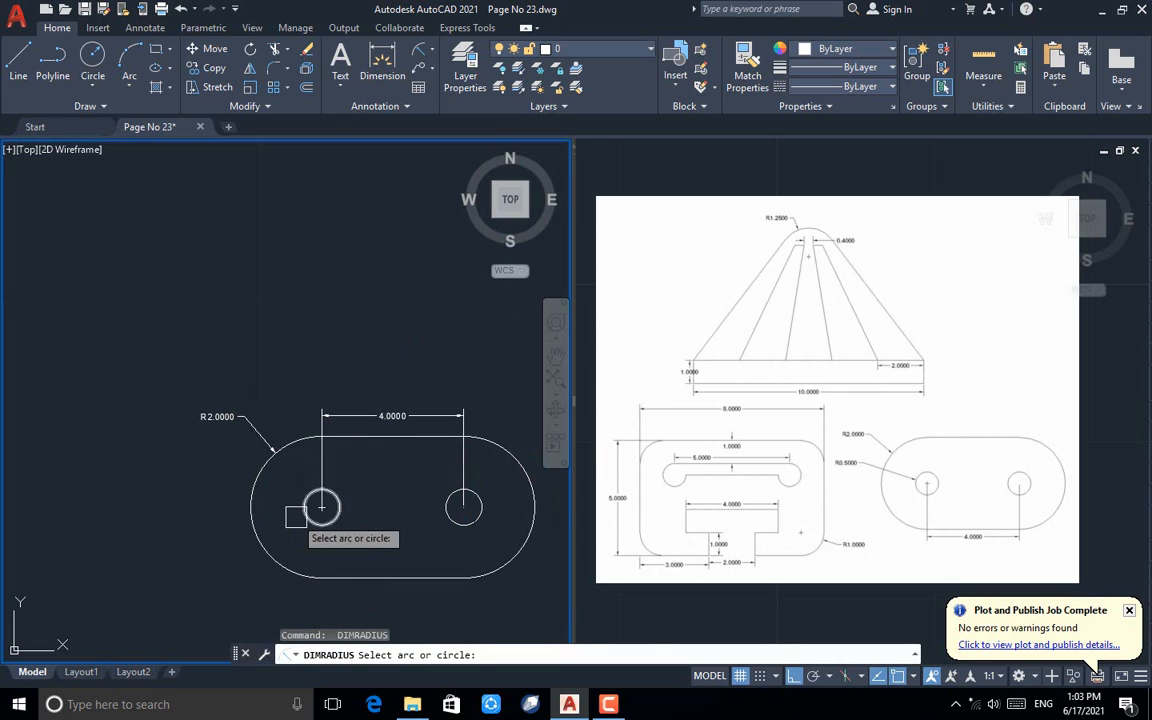
left_click(306, 505)
left_click(225, 457)
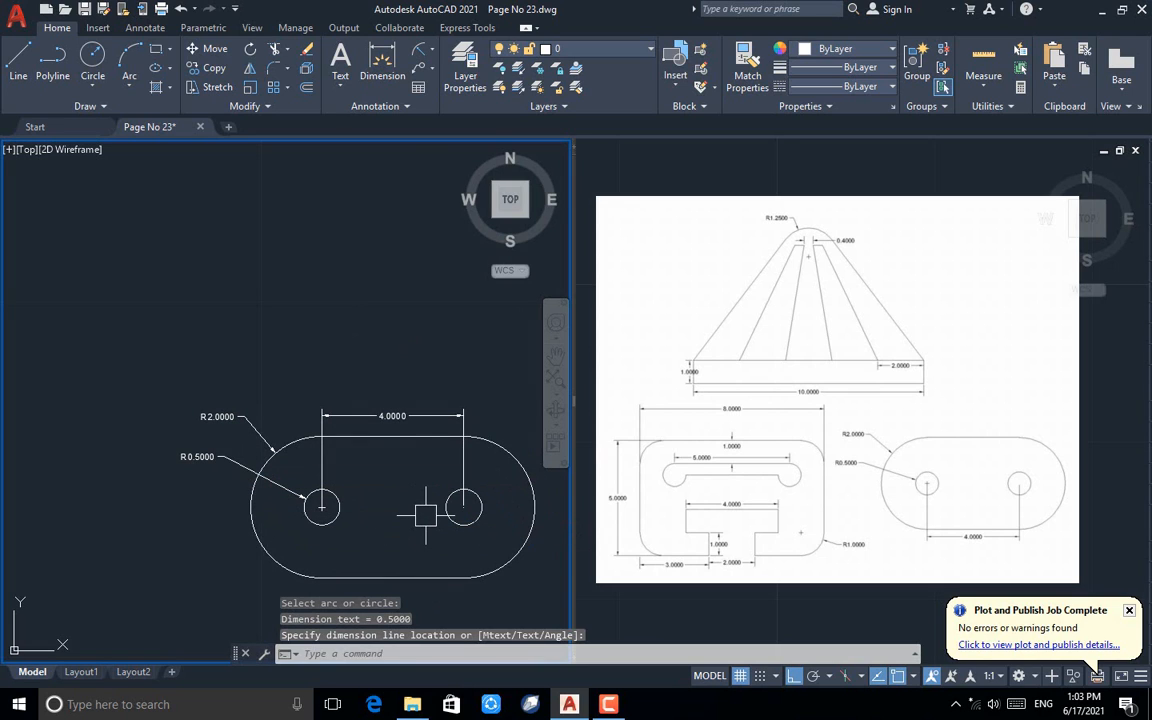
scroll(426, 515, "up", 2)
key("Escape")
- Draw a rectangle 8 units wide and 5 units high in the empty area left of the slot outline
scroll(425, 515, "down", 4)
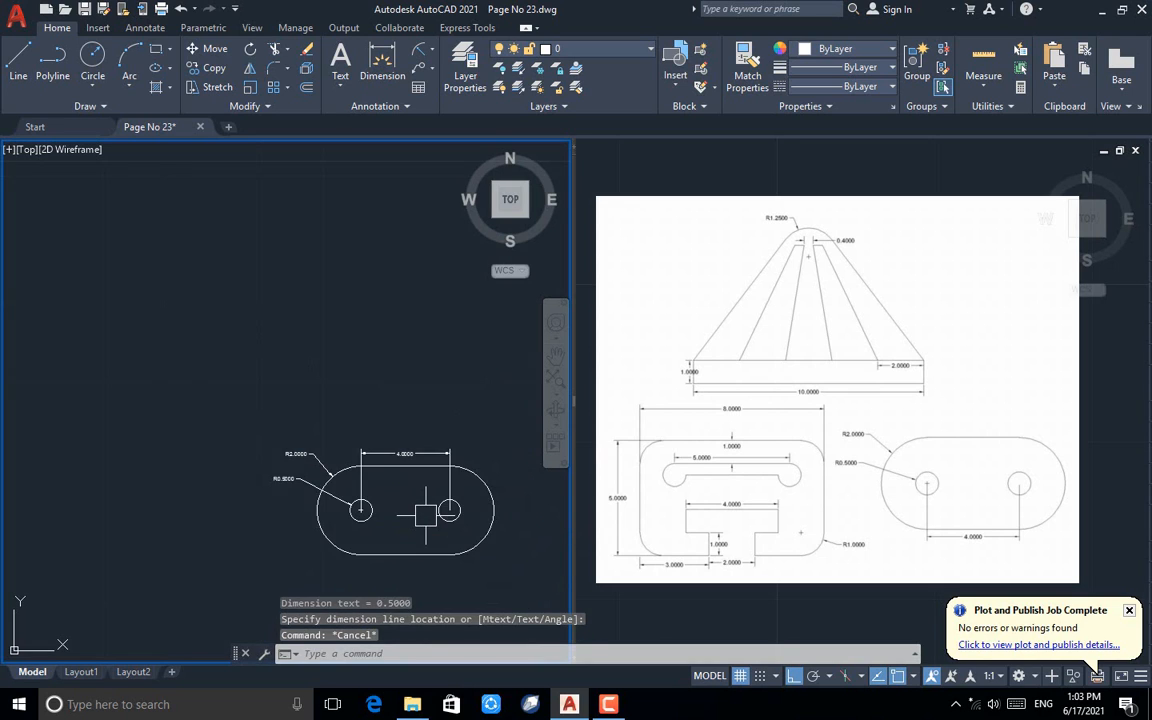
scroll(451, 512, "down", 2)
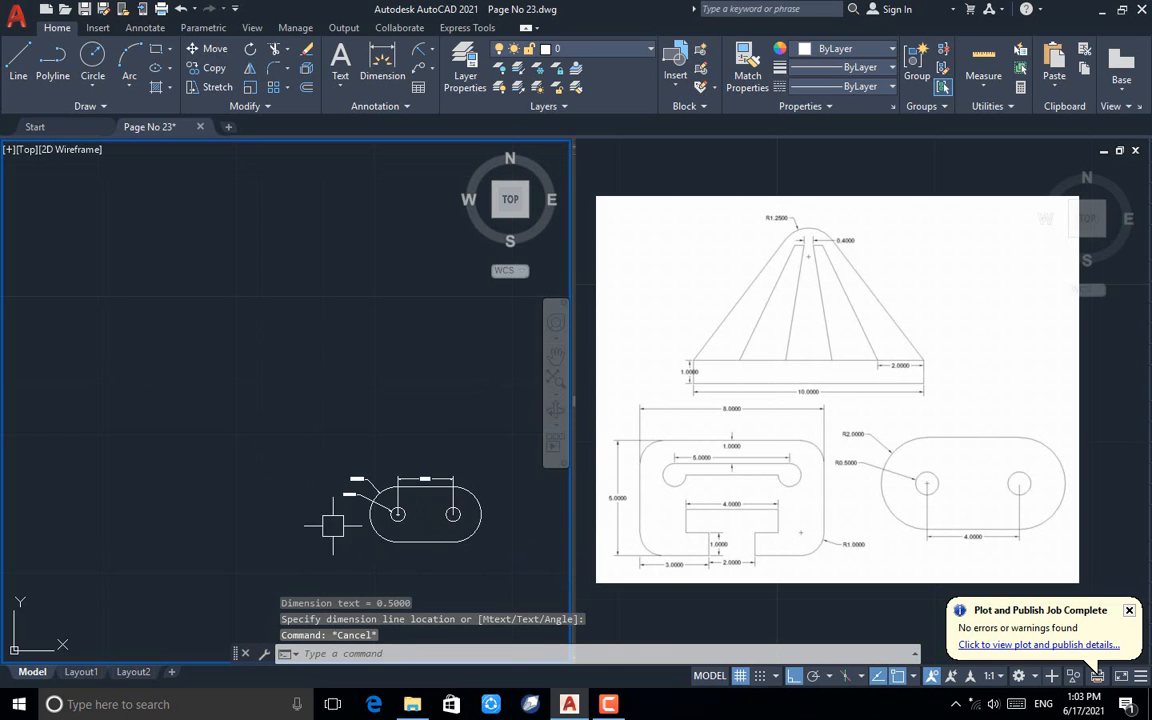
scroll(147, 432, "up", 2)
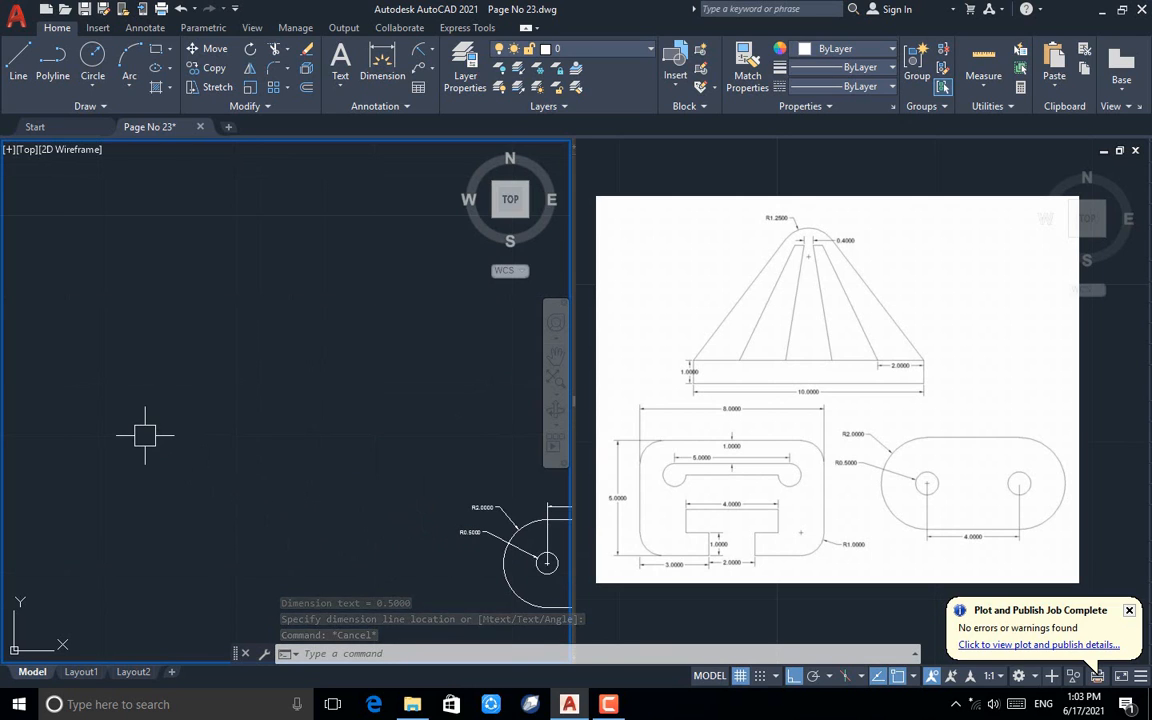
type("rec")
key("Return")
left_click(139, 455)
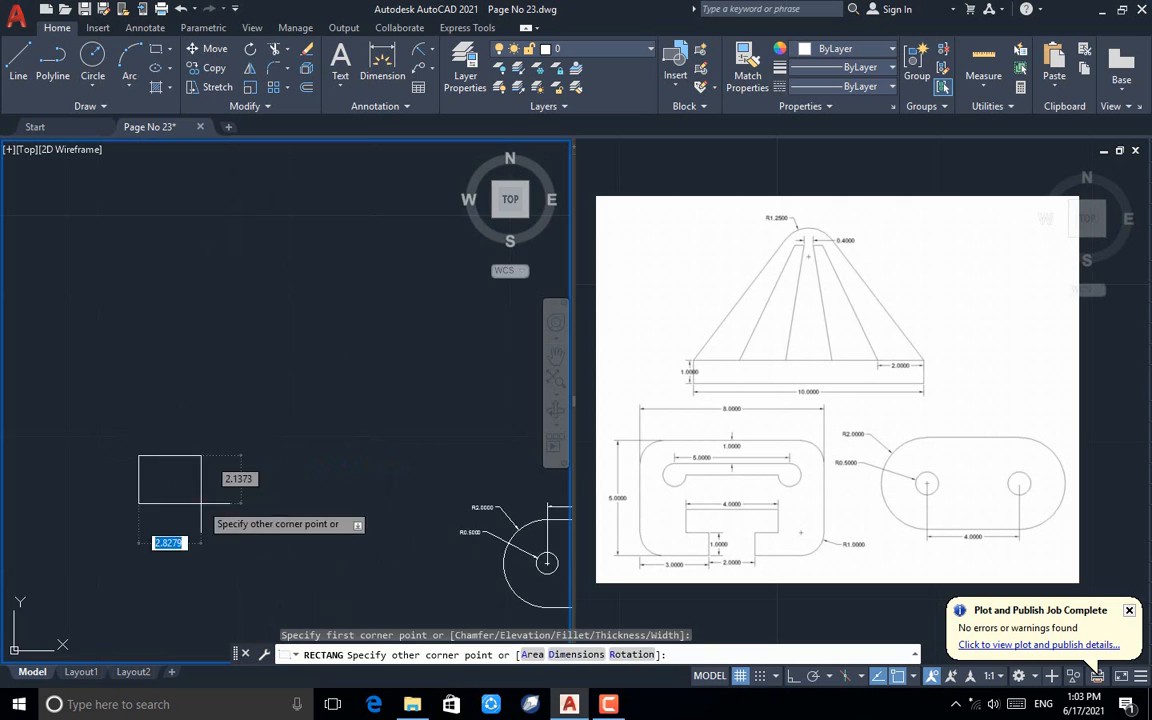
key("Tab")
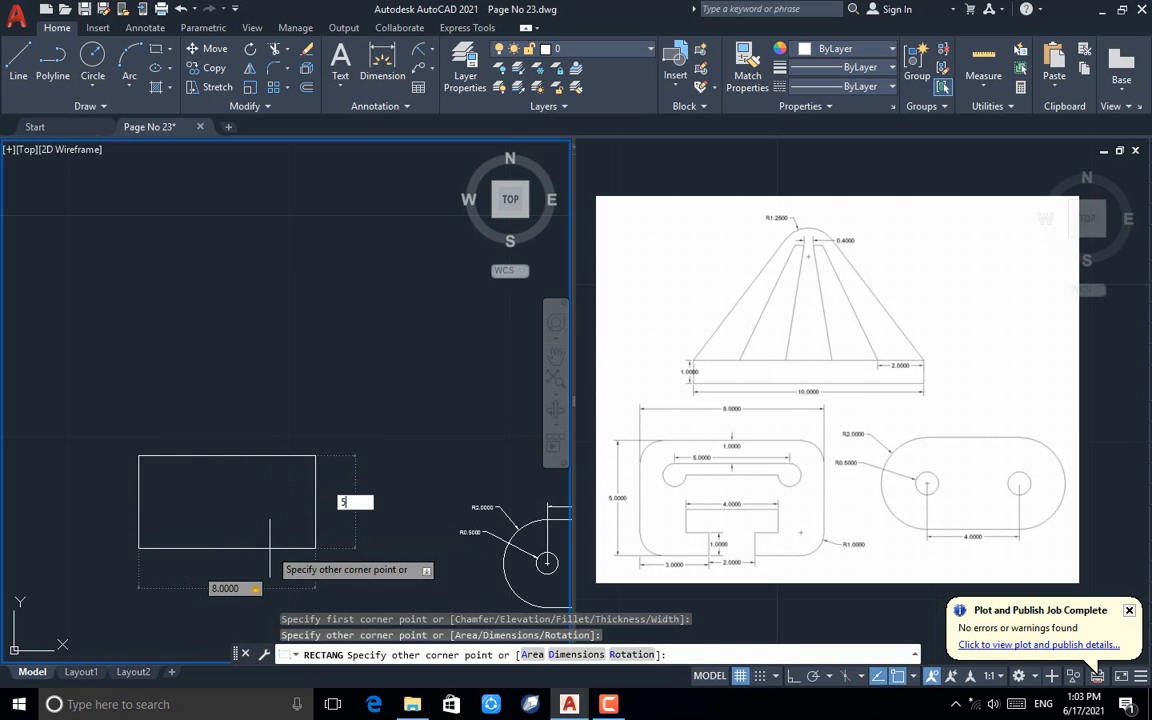
key("Return")
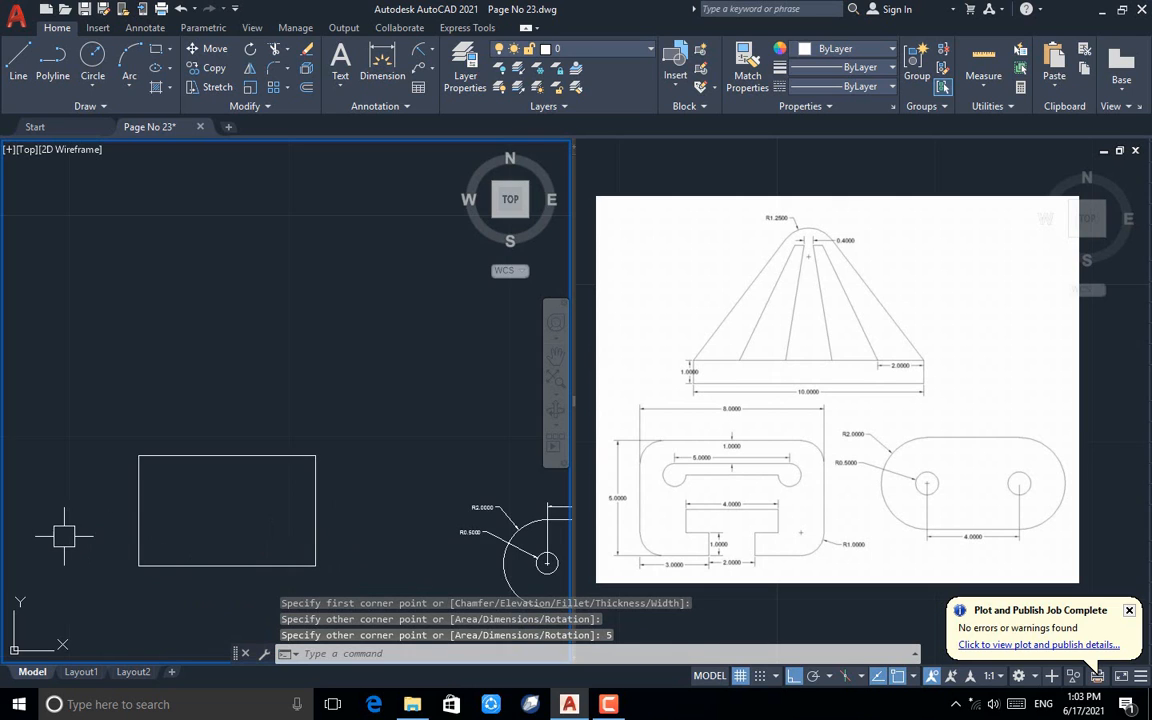
scroll(64, 536, "up", 2)
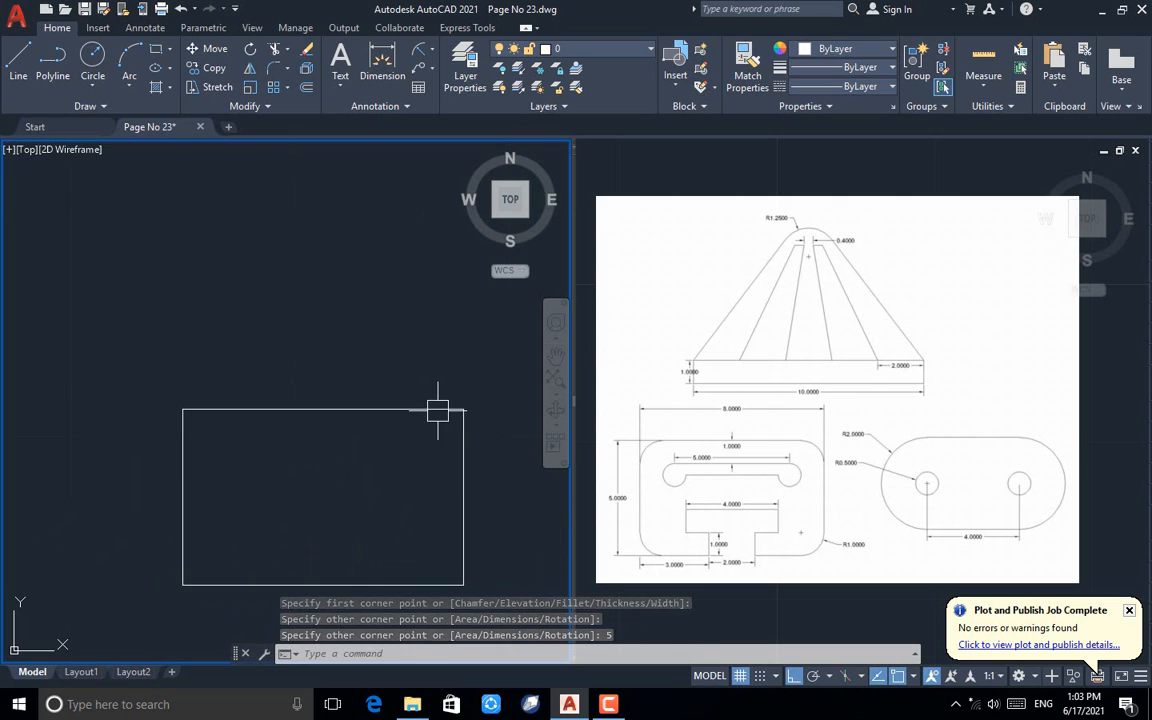
left_click(555, 358)
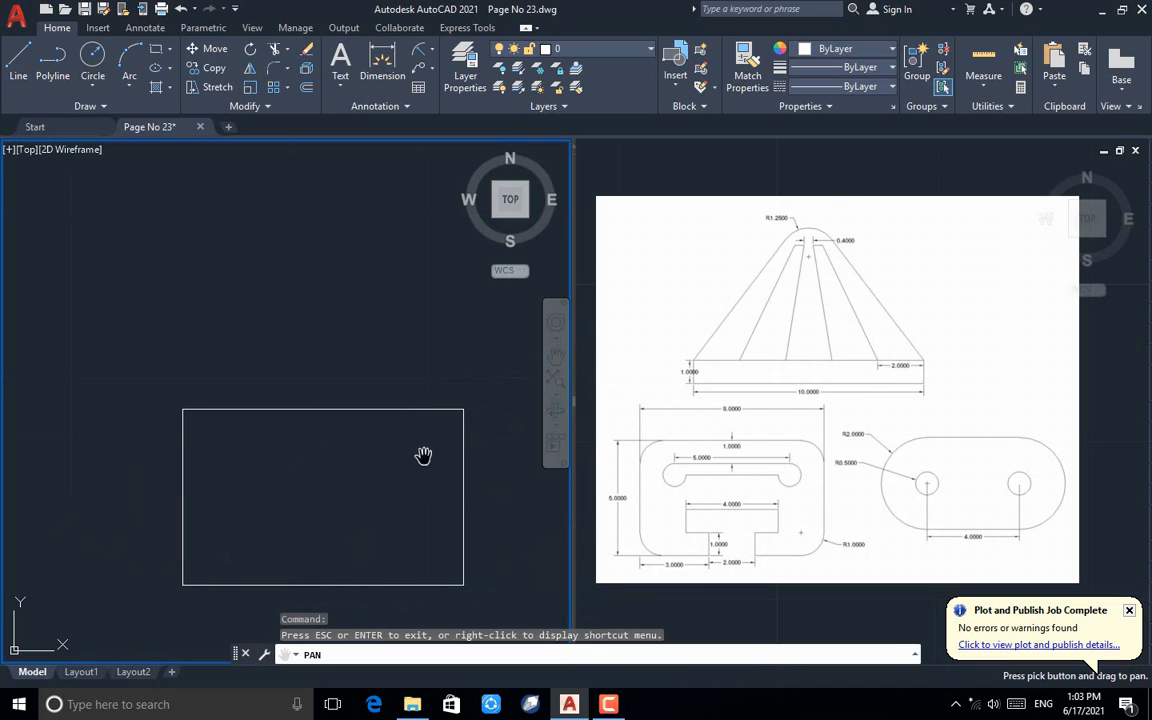
left_click_drag(424, 455, 404, 355)
scroll(404, 355, "up", 2)
key("Escape")
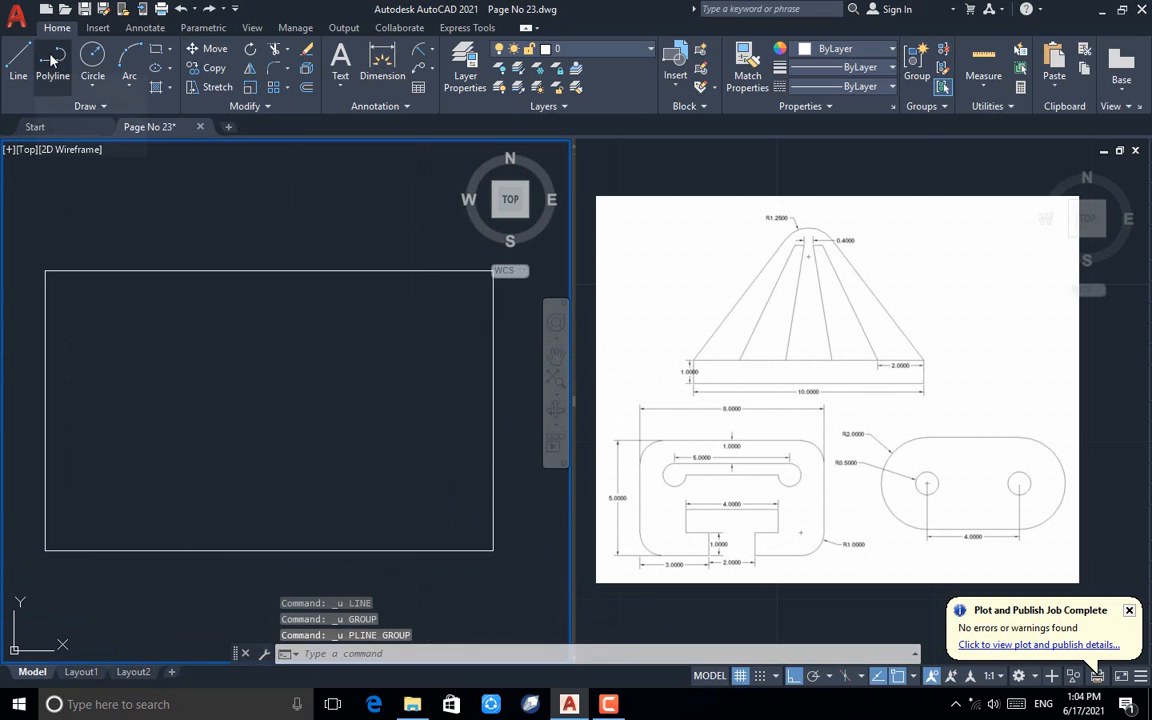
- Draw a helper polyline from the rectangle's lower-left corner, 3 units along the bottom edge, with a short segment going down from there
left_click(53, 62)
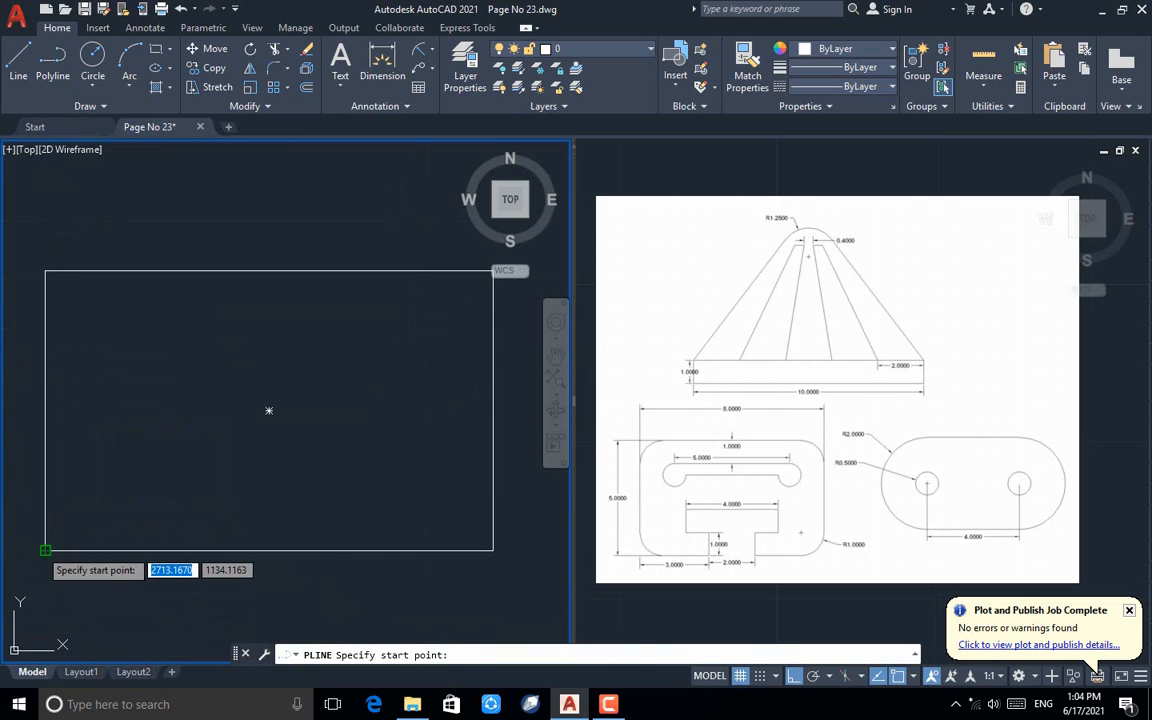
left_click(46, 549)
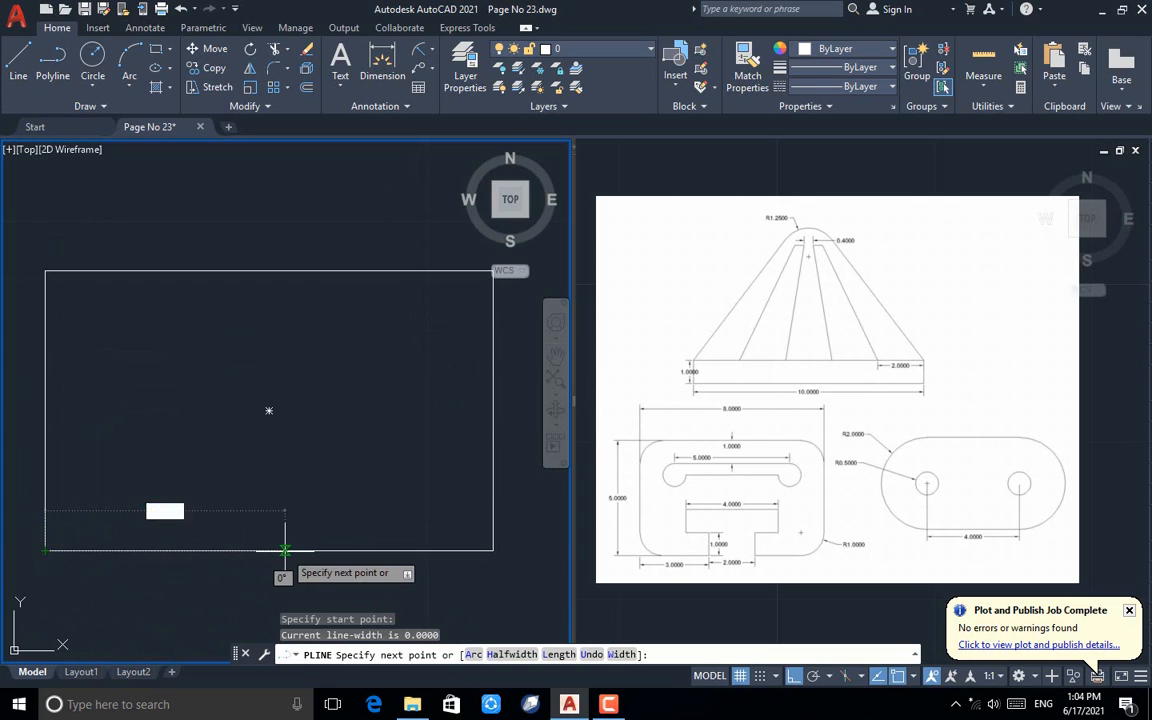
type("3")
key("Return")
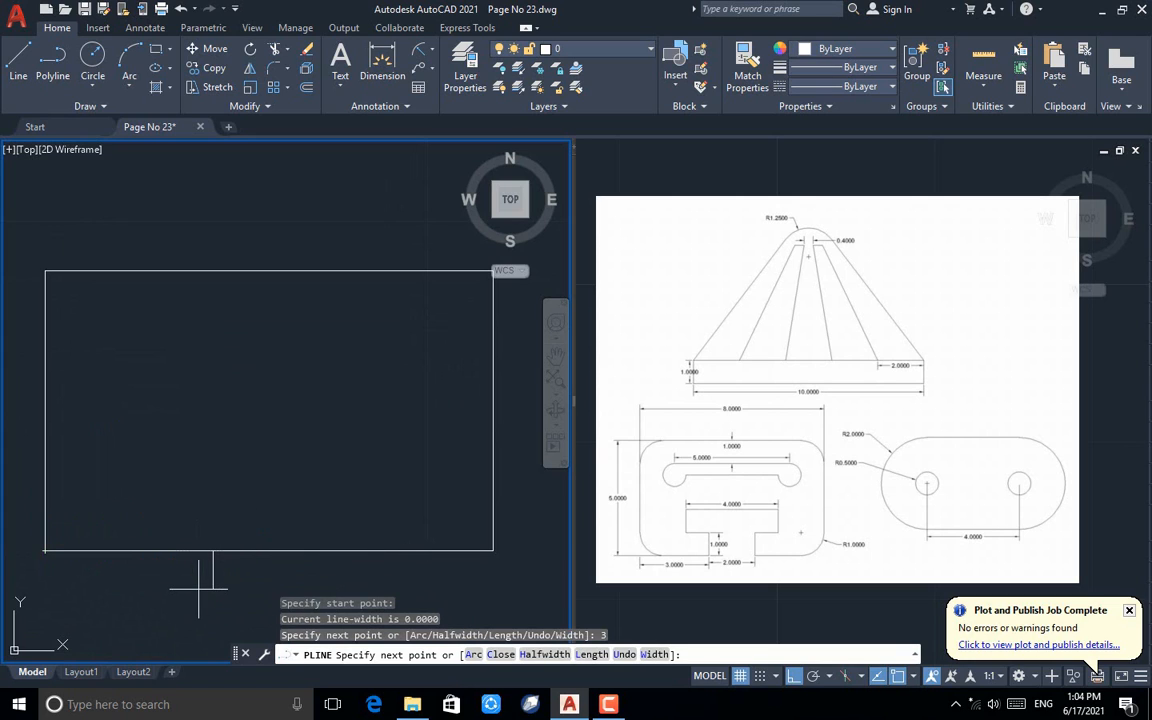
key("Escape")
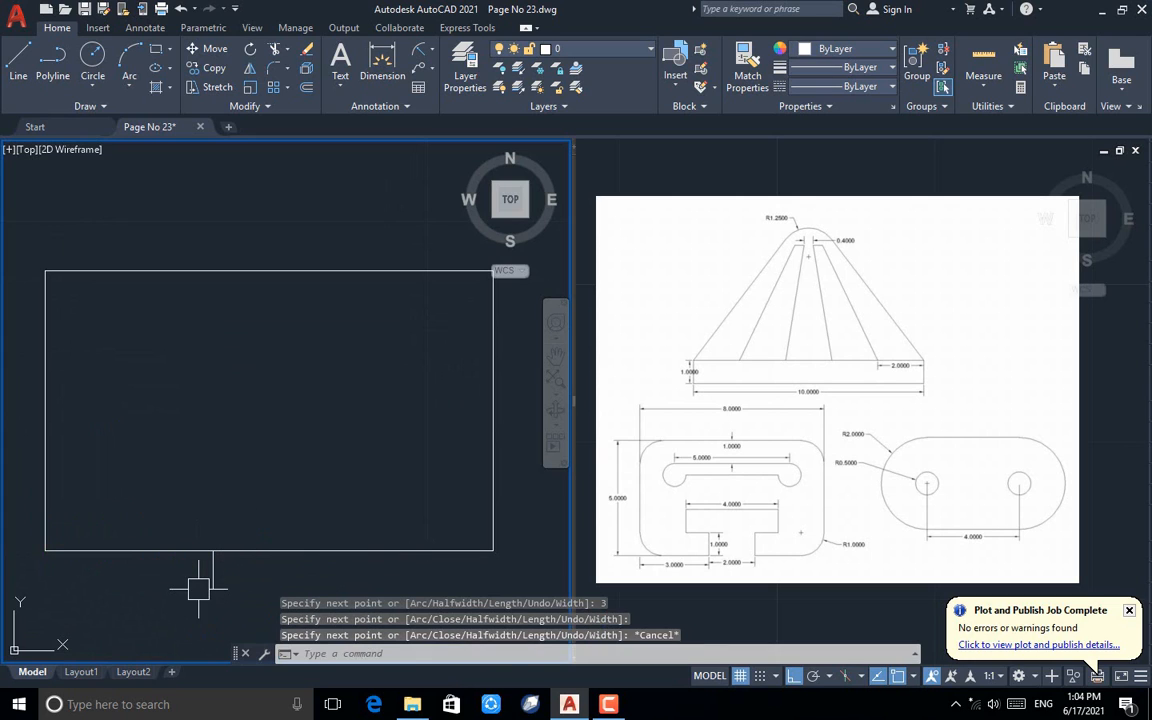
- Draw a 1-unit line up from the point 3 units along the rectangle's bottom edge, and erase the helper polyline
left_click(22, 68)
left_click(213, 550)
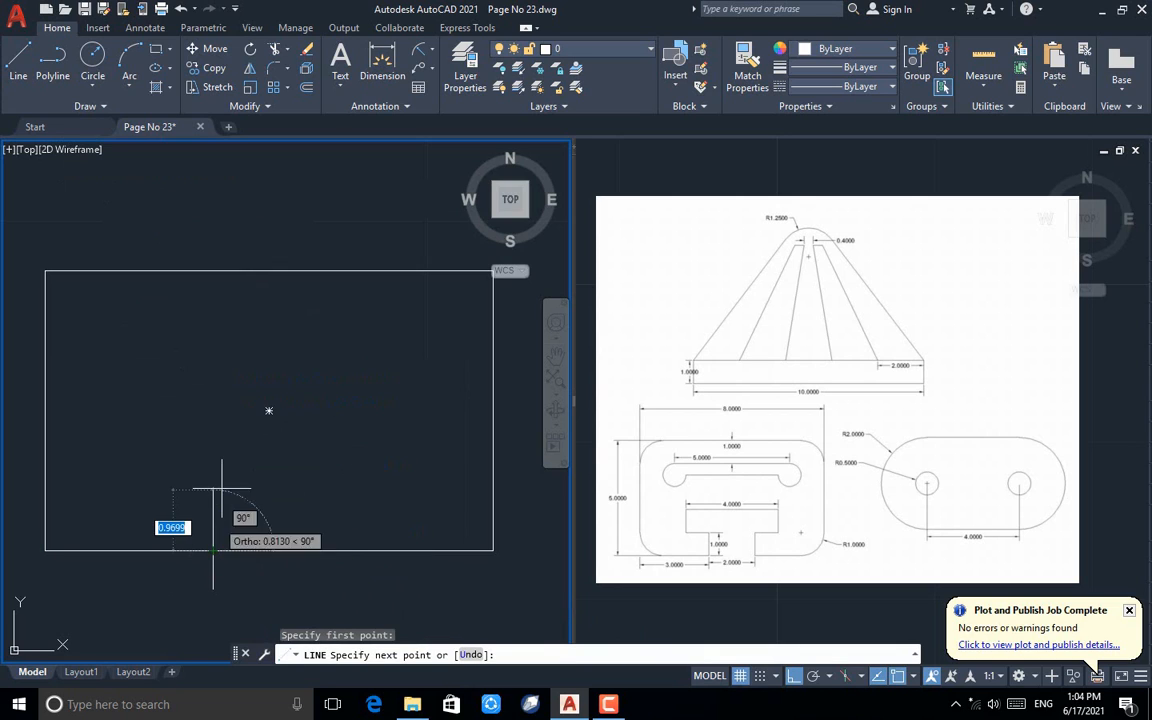
key("Return")
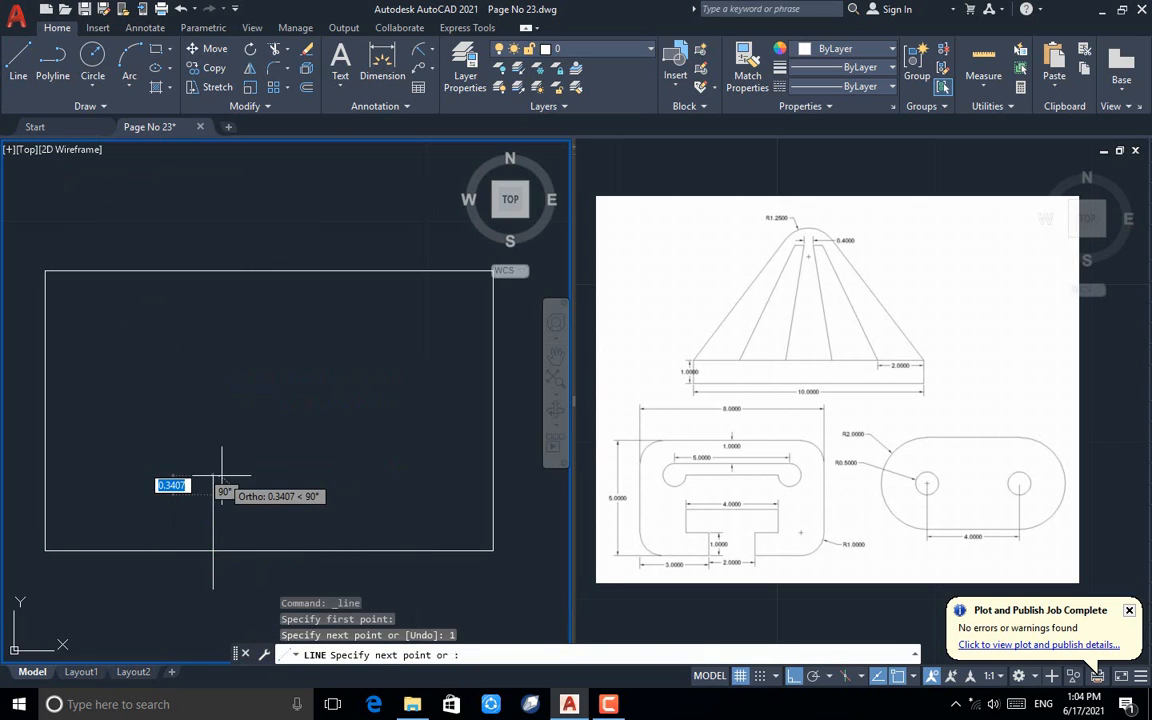
key("Return")
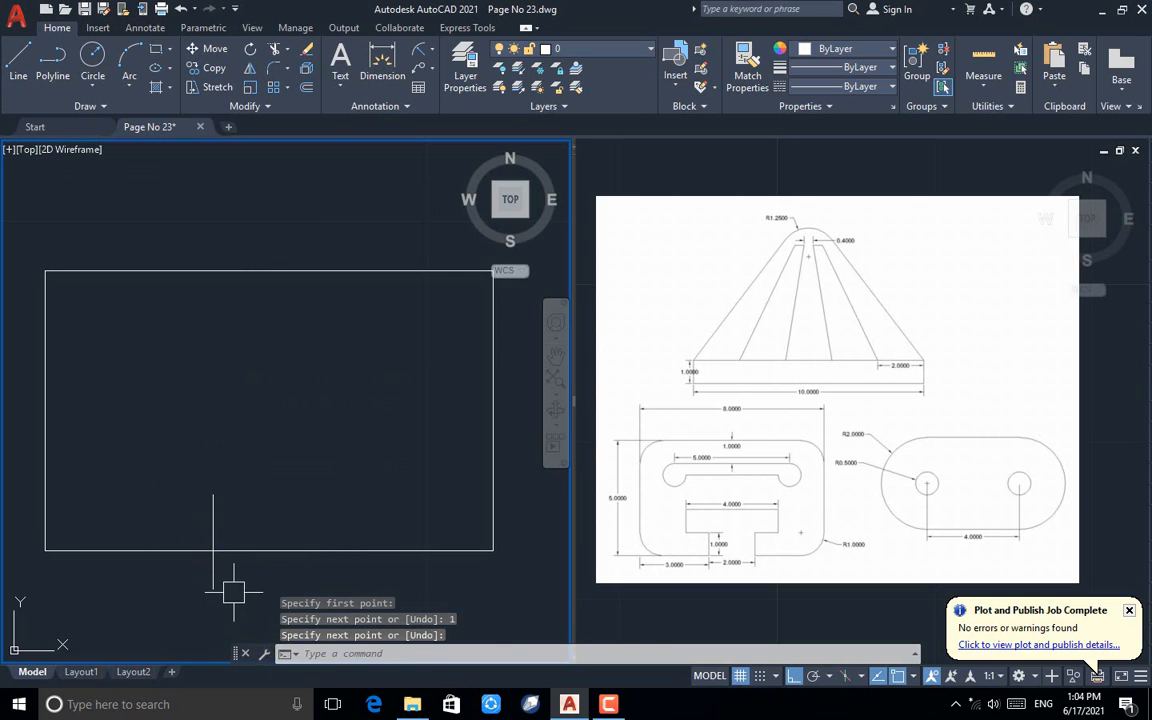
left_click(220, 582)
key("Delete")
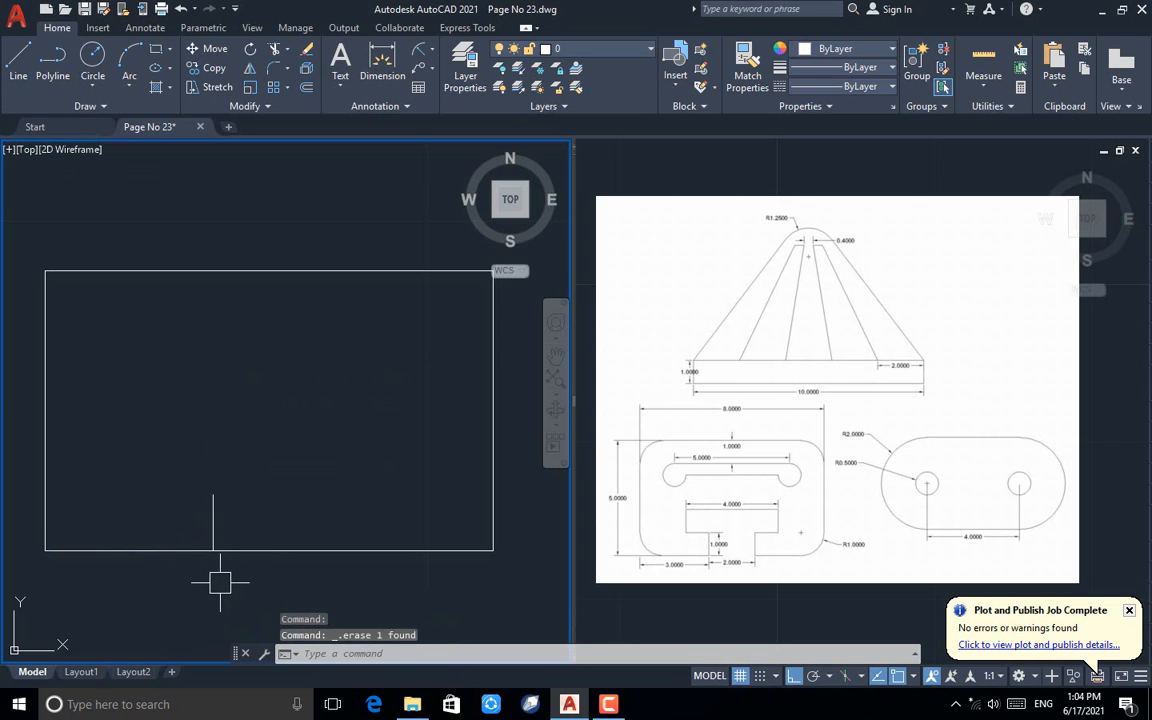
- Draw connected lines from the short vertical line's upper end: 1 unit left, 1 unit up and 4 units right
type("l")
key("Return")
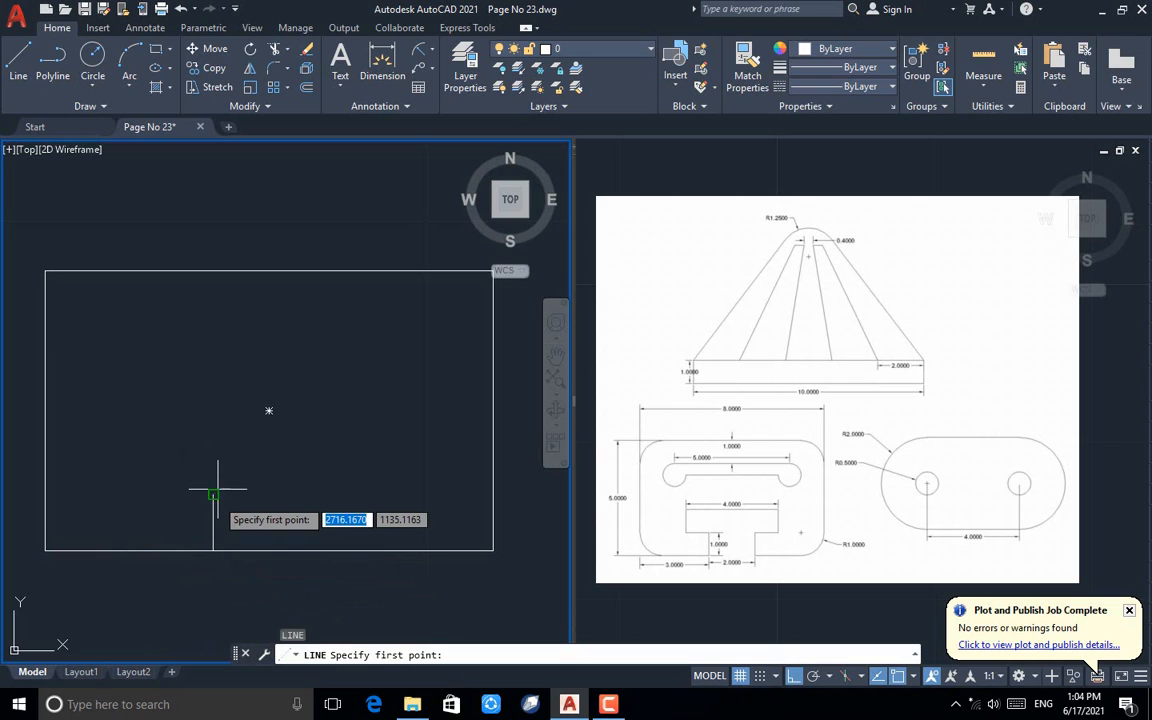
left_click(213, 494)
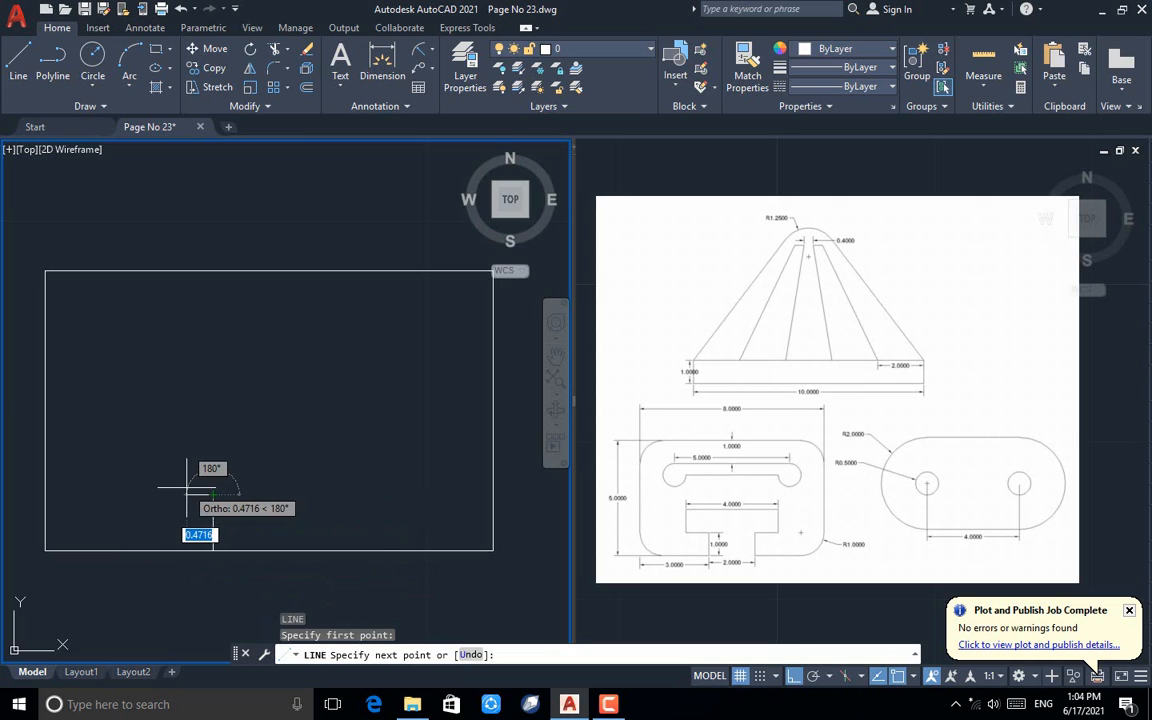
key("Return")
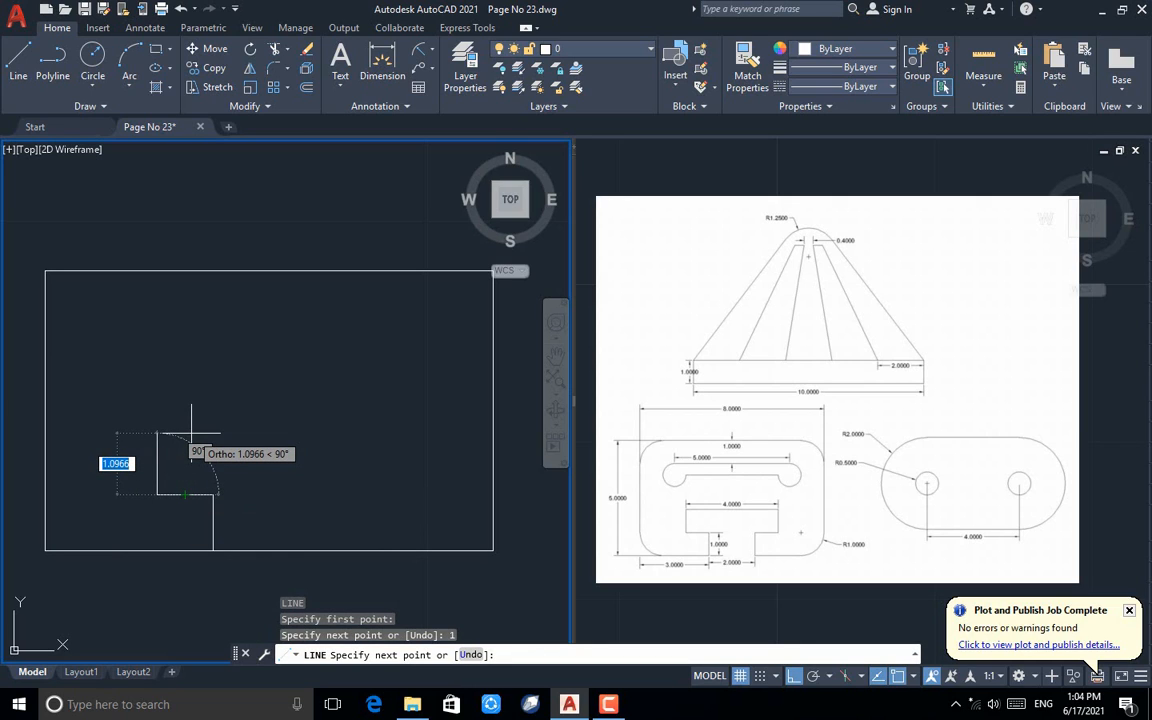
key("Return")
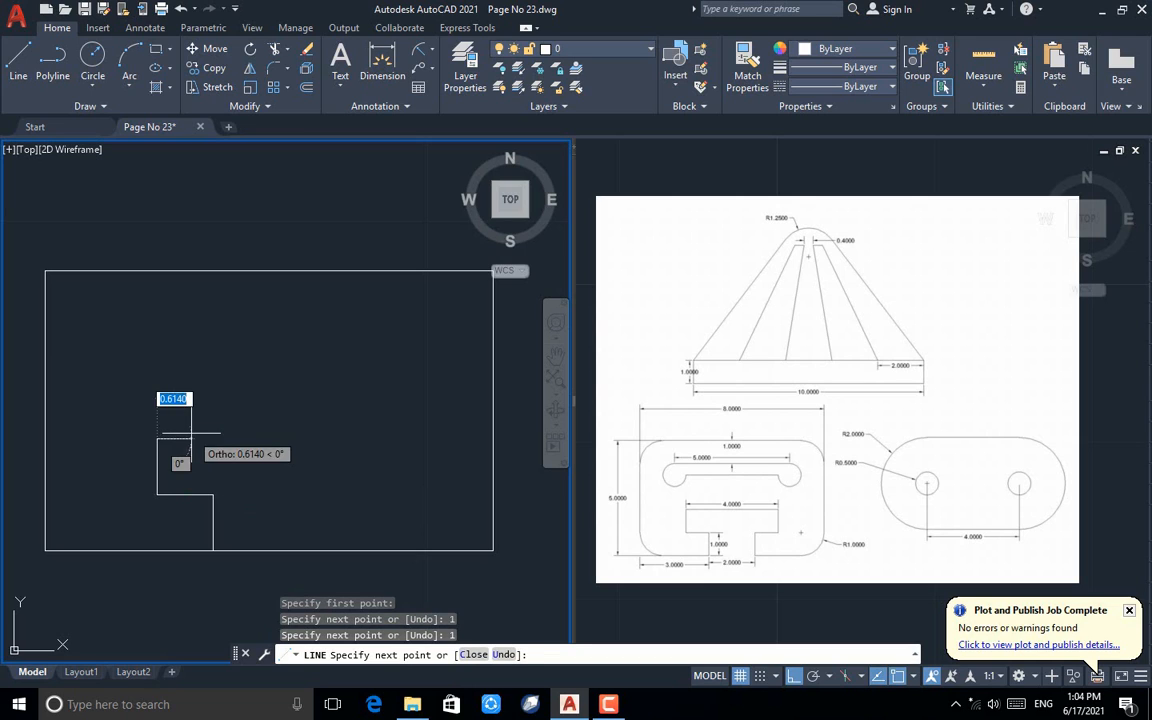
type("4")
key("Return")
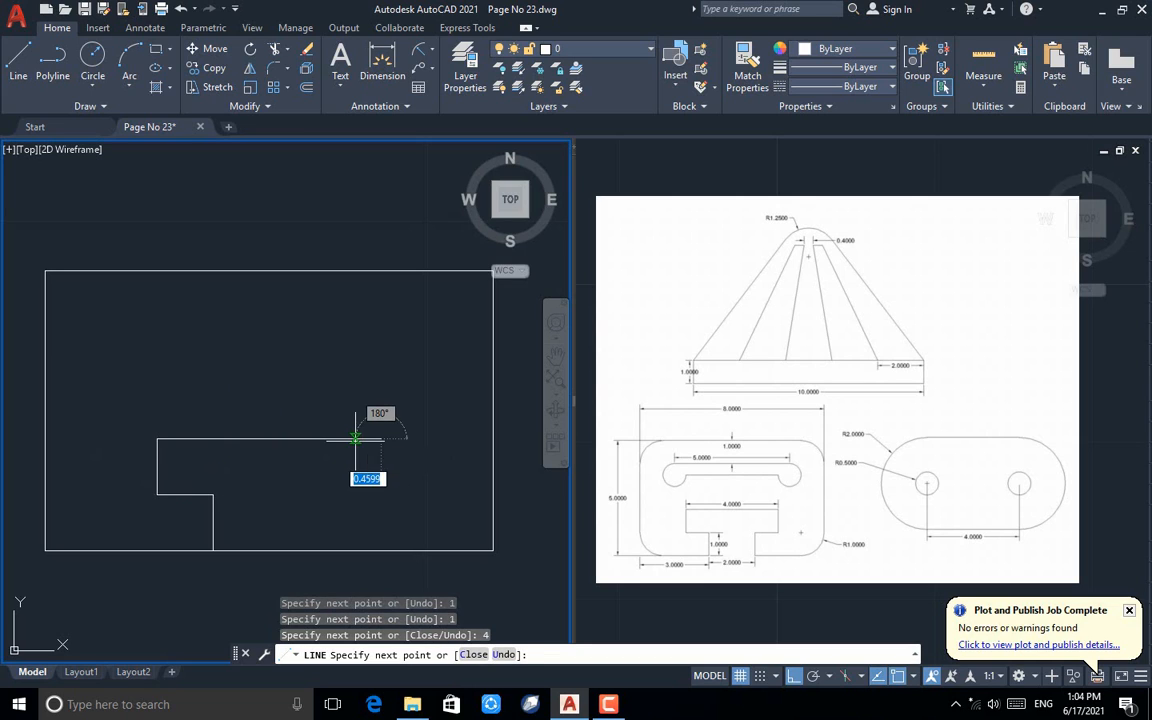
- Finish the T-shaped cutout with lines 1 unit down, 1 unit left and straight down to the rectangle's bottom edge
type("1")
key("Return")
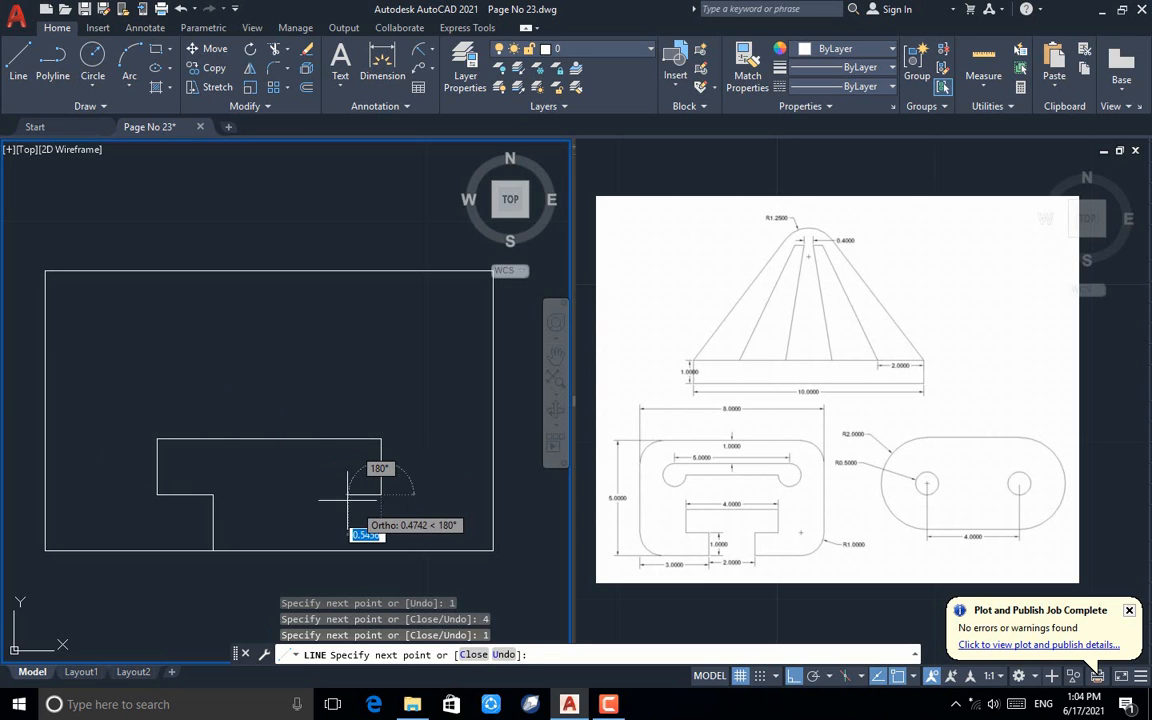
type("1")
key("Return")
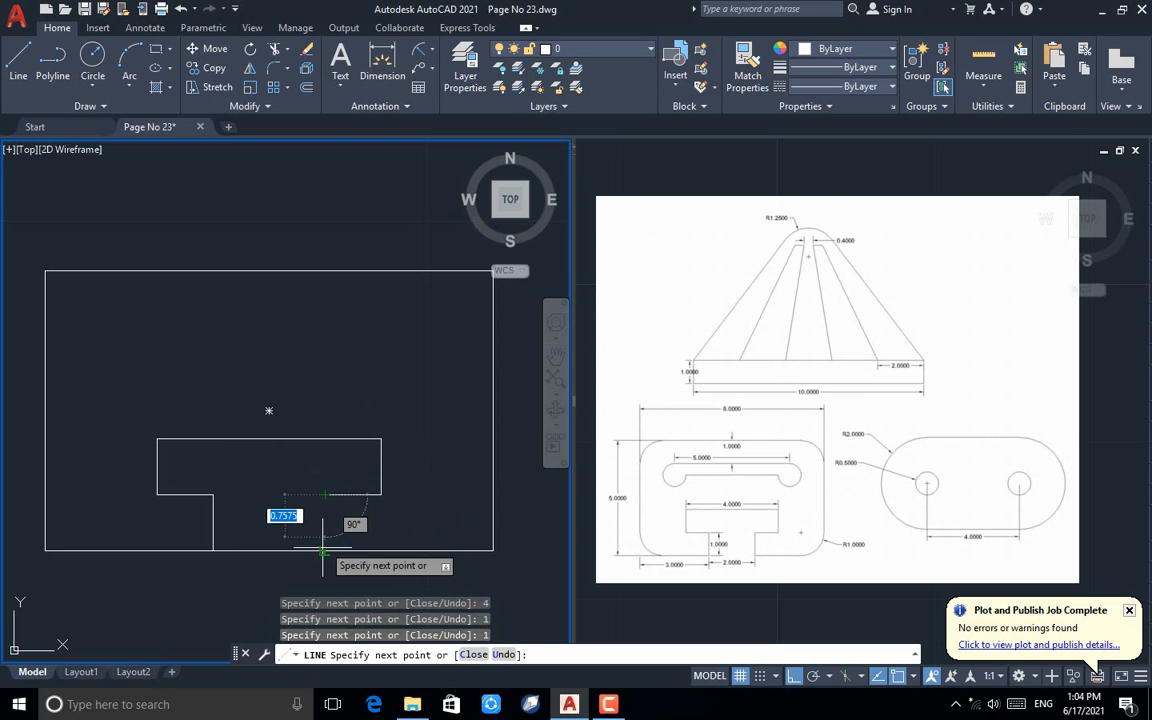
left_click(325, 550)
key("Escape")
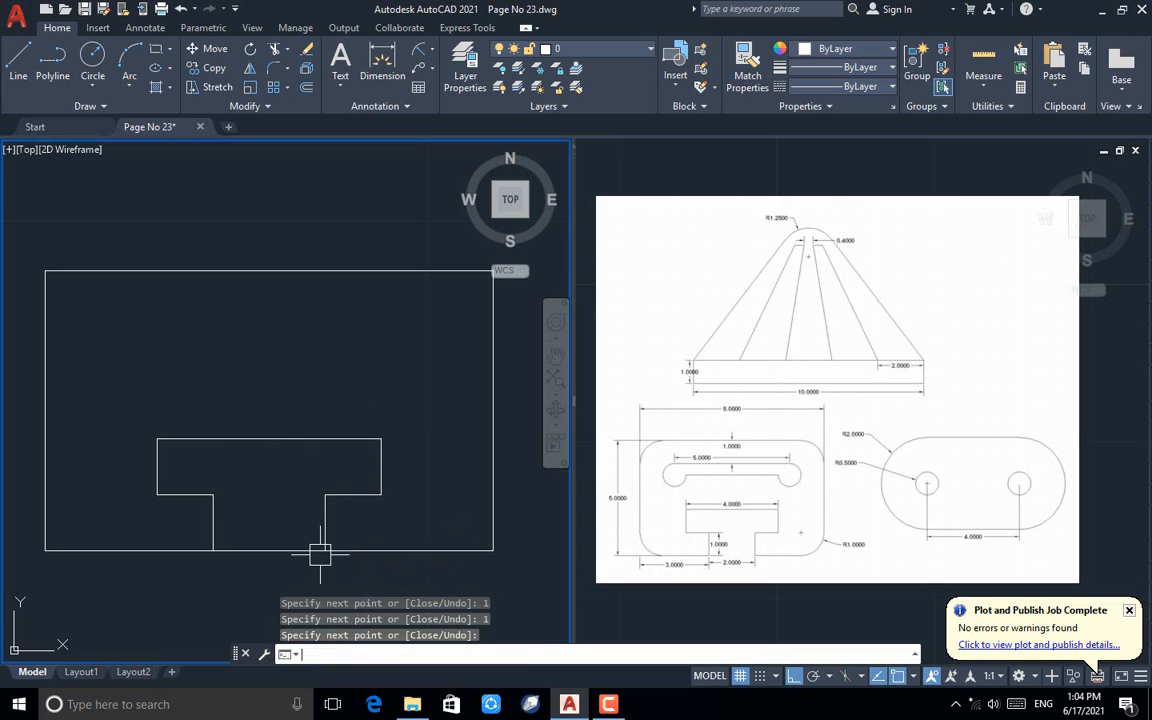
- Trim the rectangle's bottom edge between the two vertical sides of the T-shaped cutout
type("tr")
key("Return")
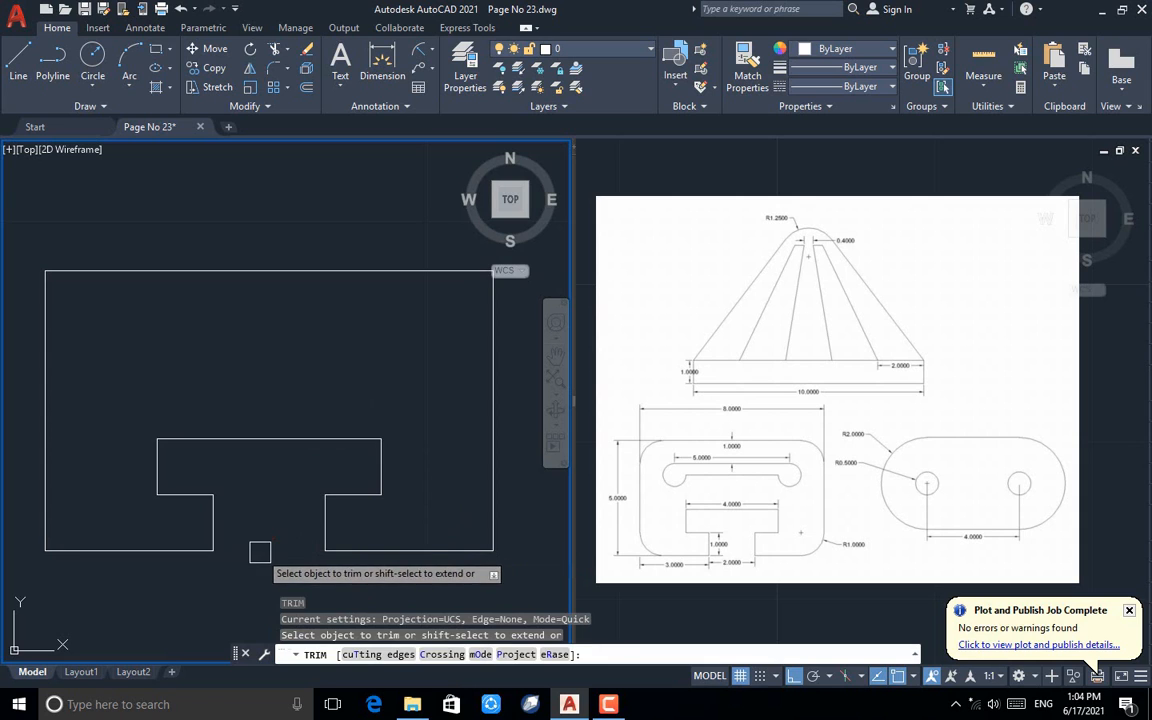
left_click(260, 552)
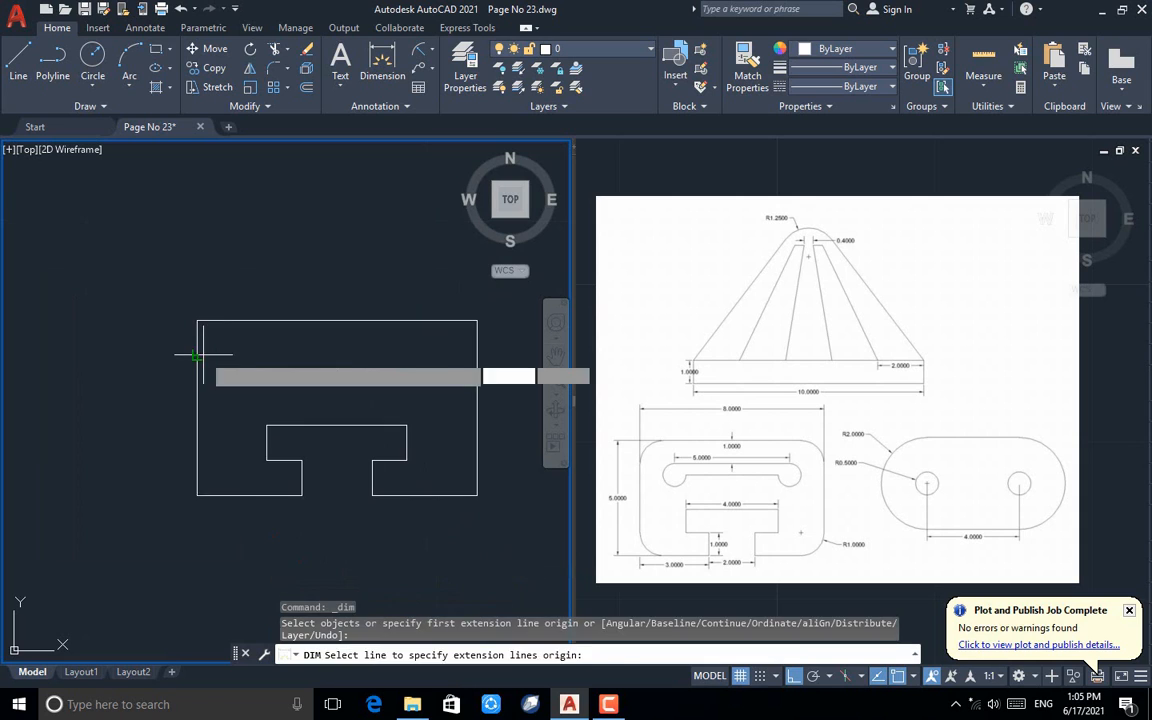
- Add linear dimensions to the rectangle's left and top edges, placed just outside the outline
left_click(200, 357)
left_click(176, 357)
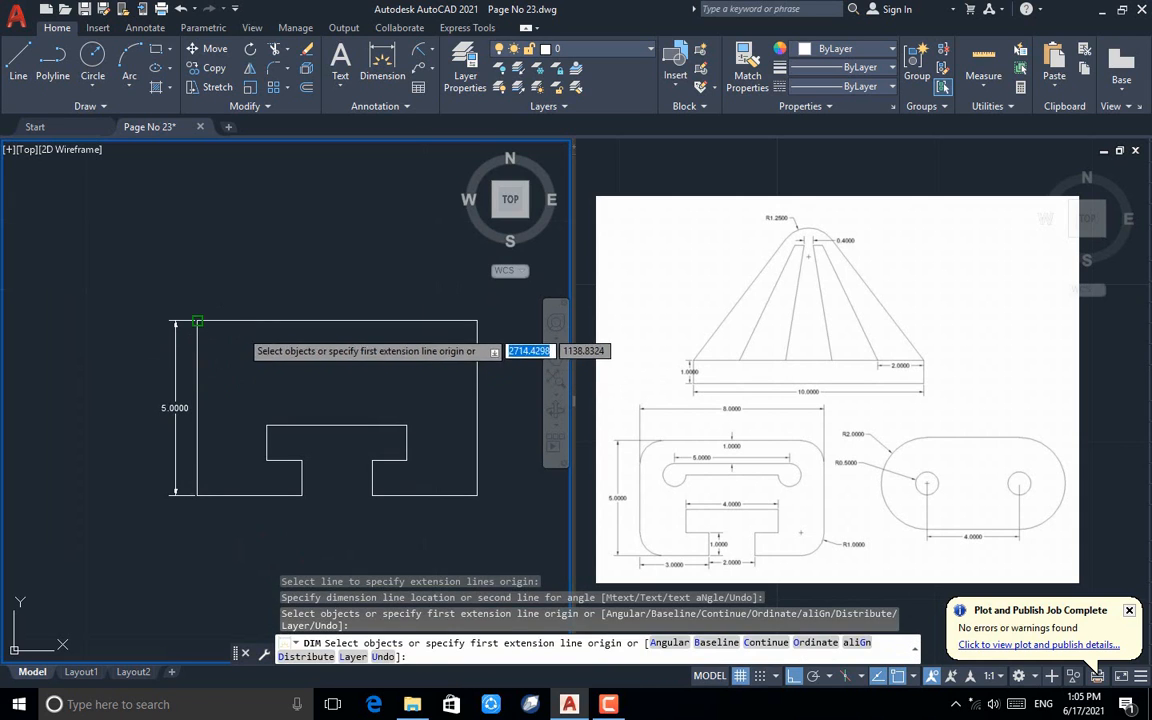
key("Return")
left_click(272, 320)
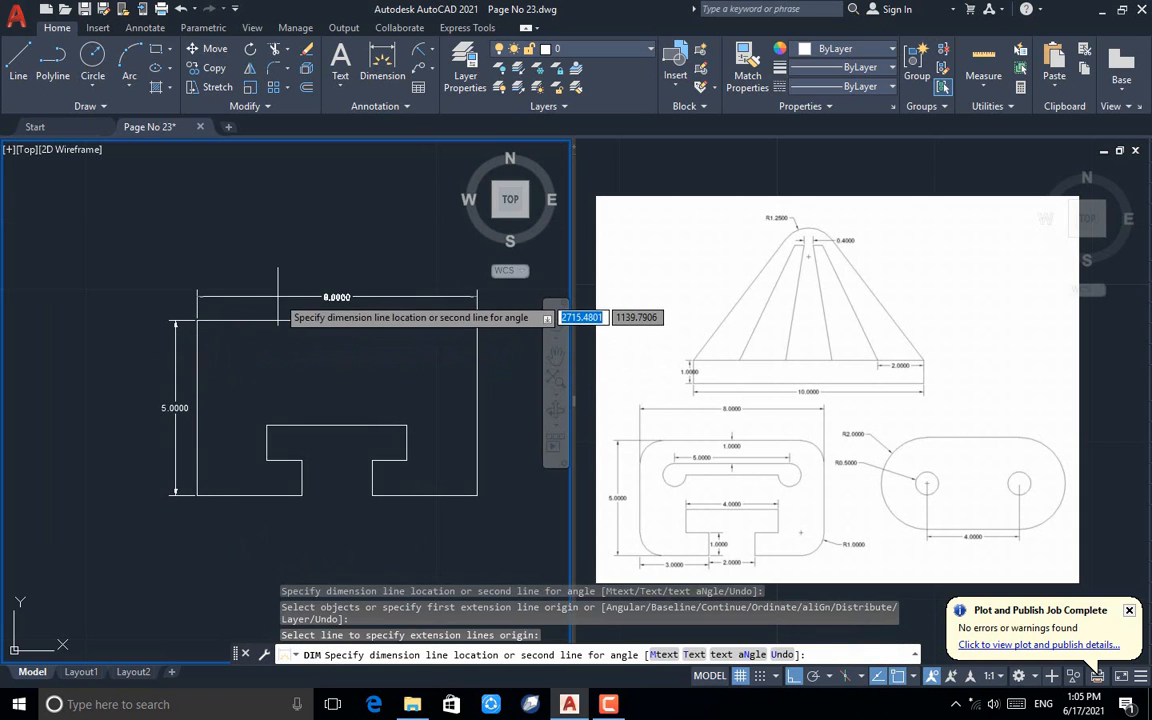
left_click(270, 297)
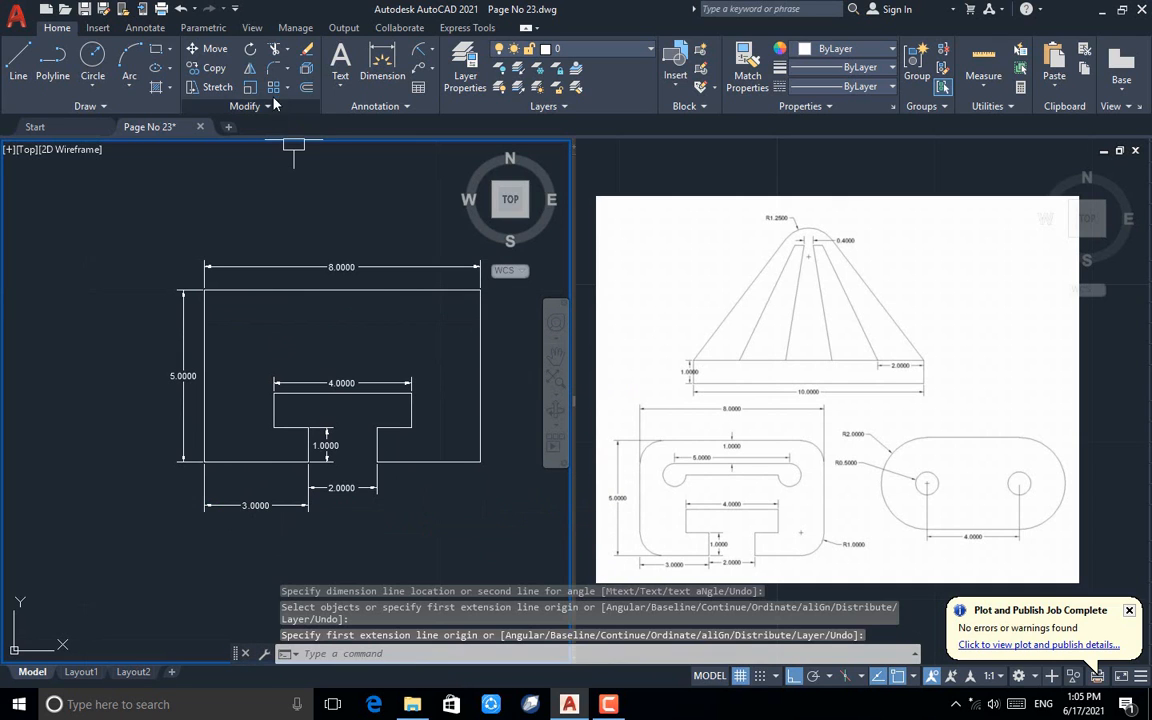
- Fillet the rectangle's lower-left and upper-left corners with radius 1, using the Multiple option
left_click(270, 70)
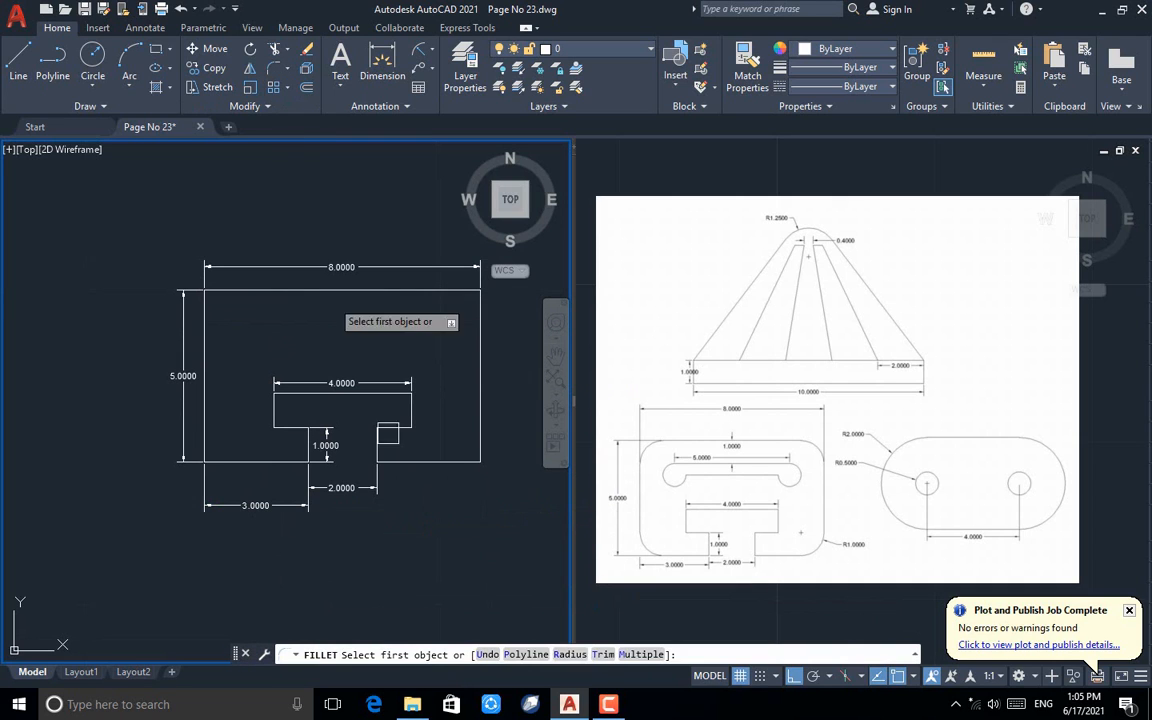
left_click(568, 655)
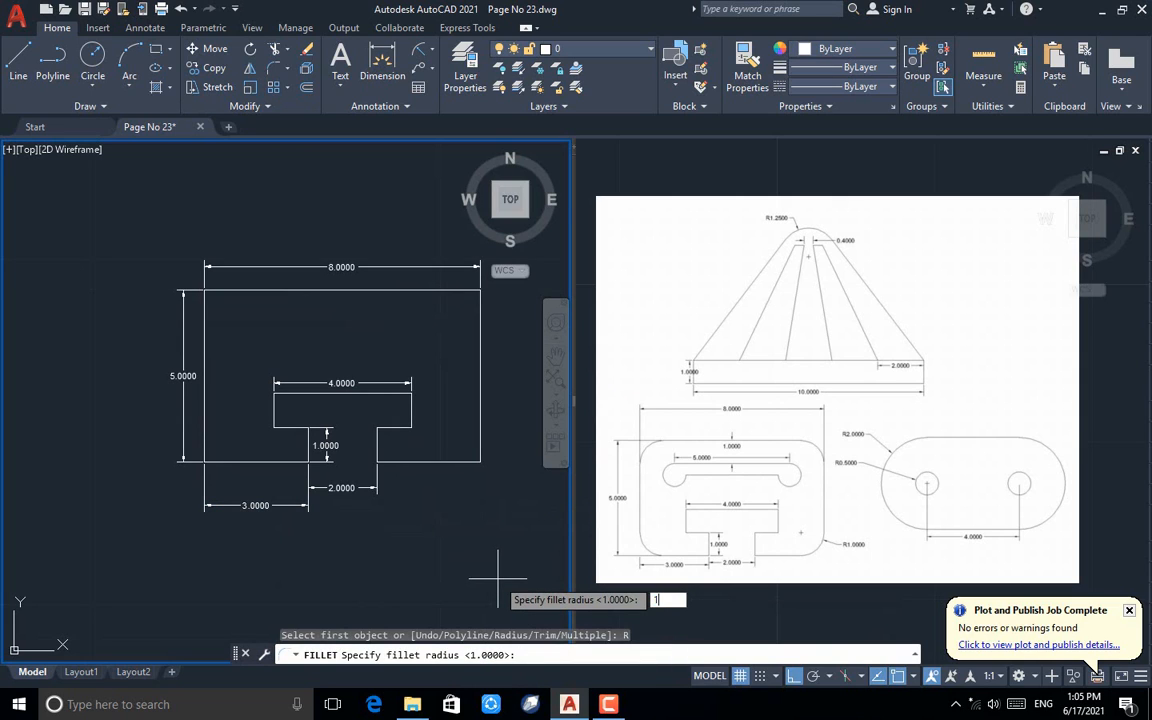
key("Return")
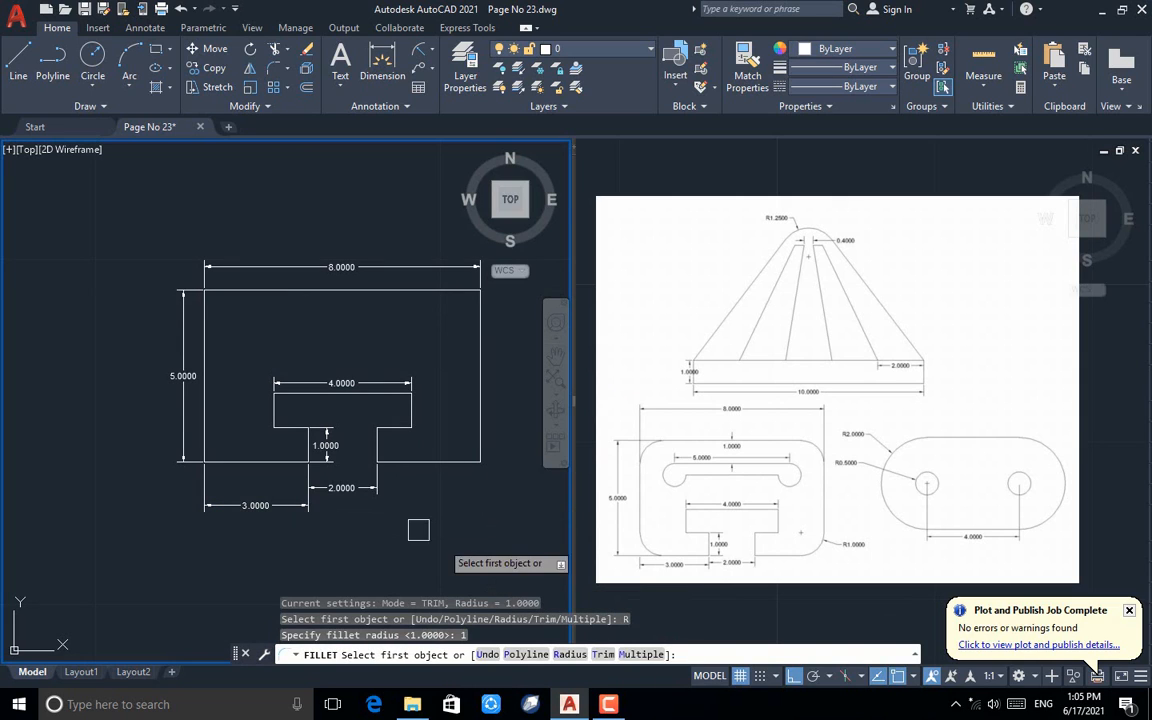
right_click(233, 457)
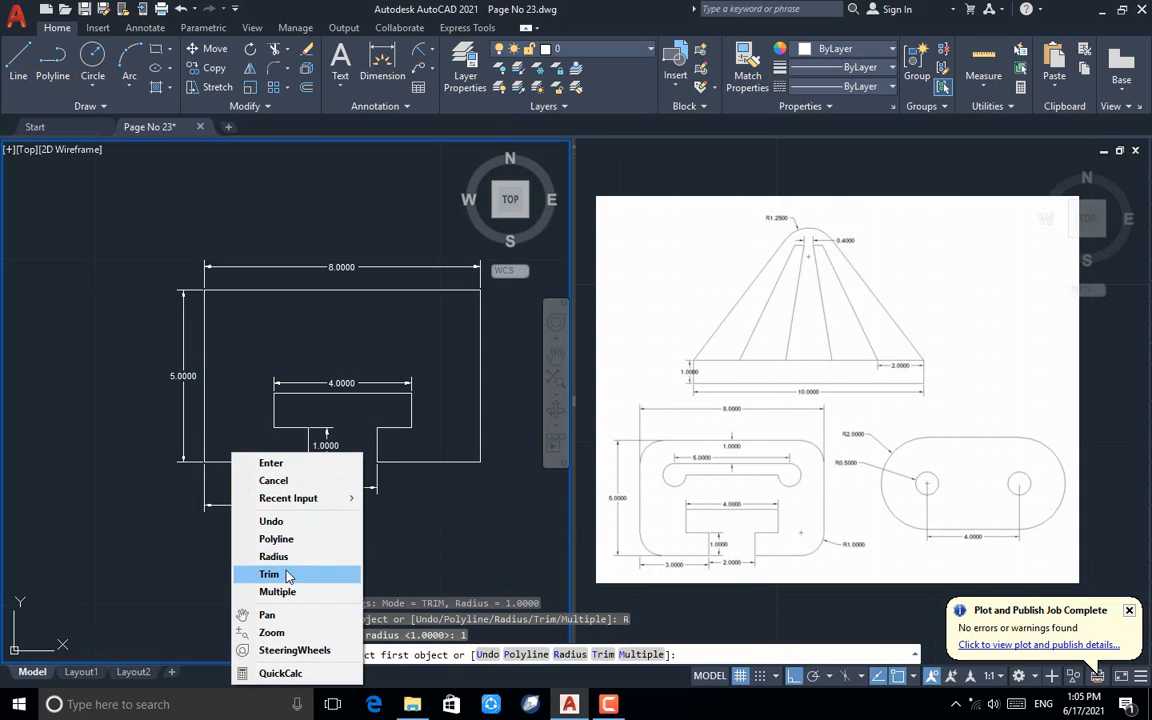
left_click(280, 591)
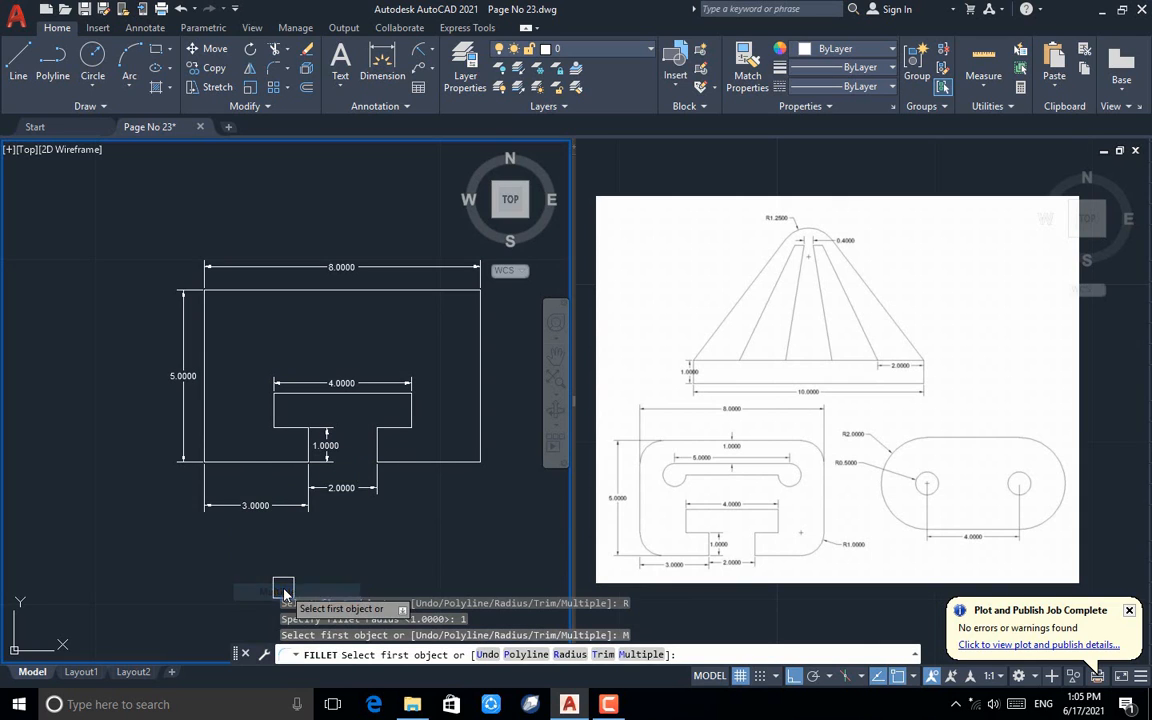
left_click(245, 468)
left_click(205, 425)
left_click(203, 300)
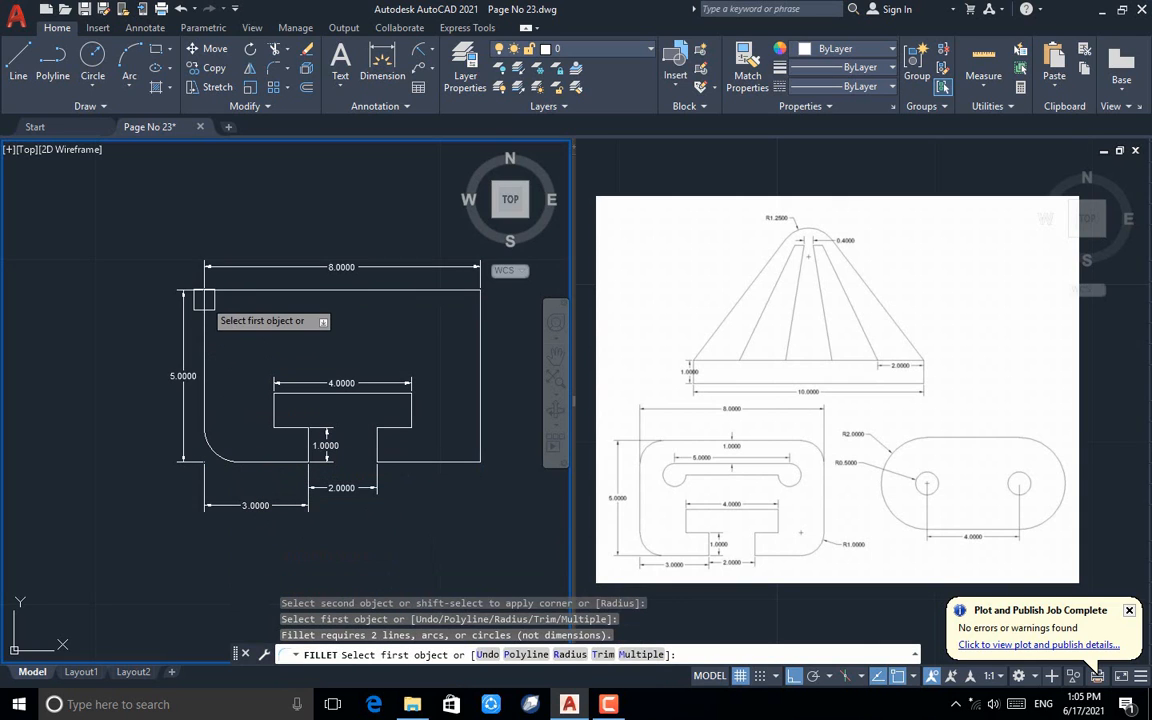
left_click(203, 318)
left_click(237, 291)
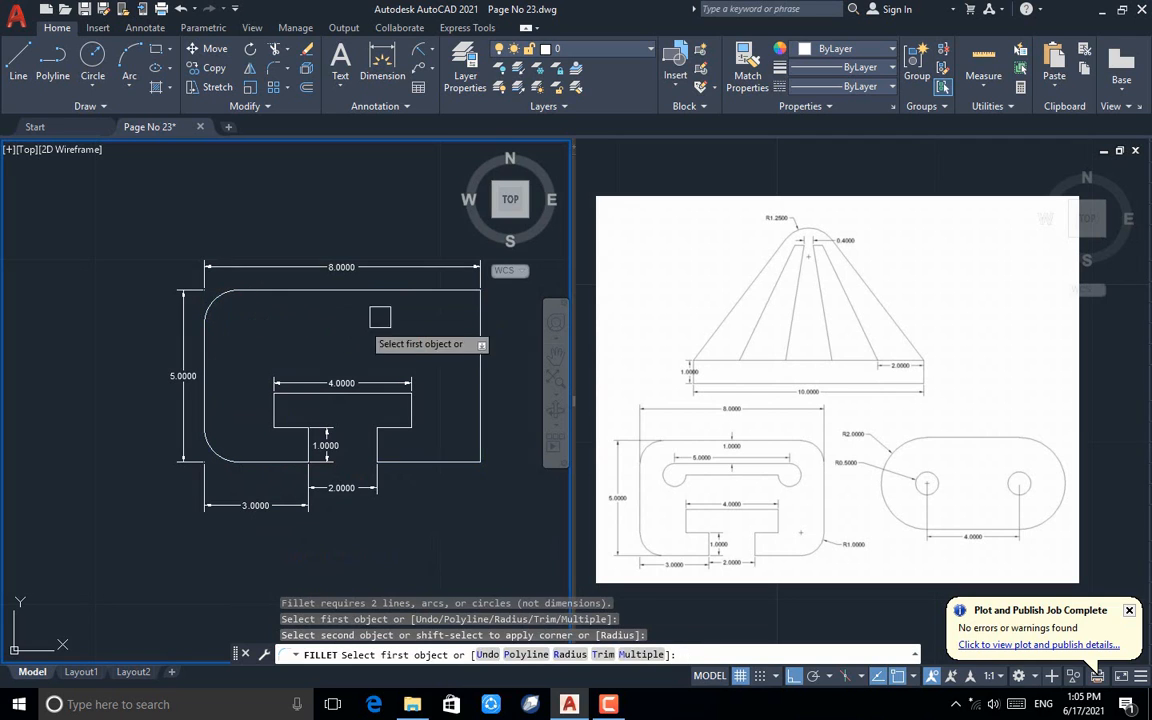
- Fillet the rectangle's upper-right and lower-right corners with the same radius of 1
left_click(430, 290)
left_click(480, 347)
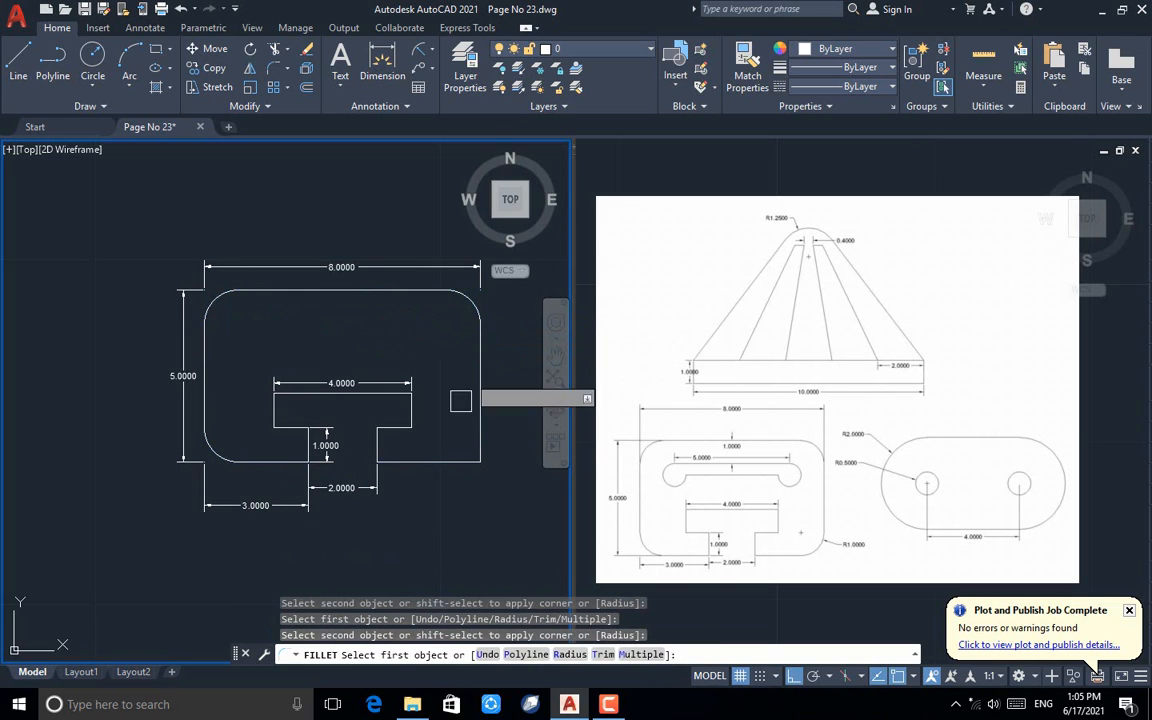
left_click(455, 462)
left_click(481, 420)
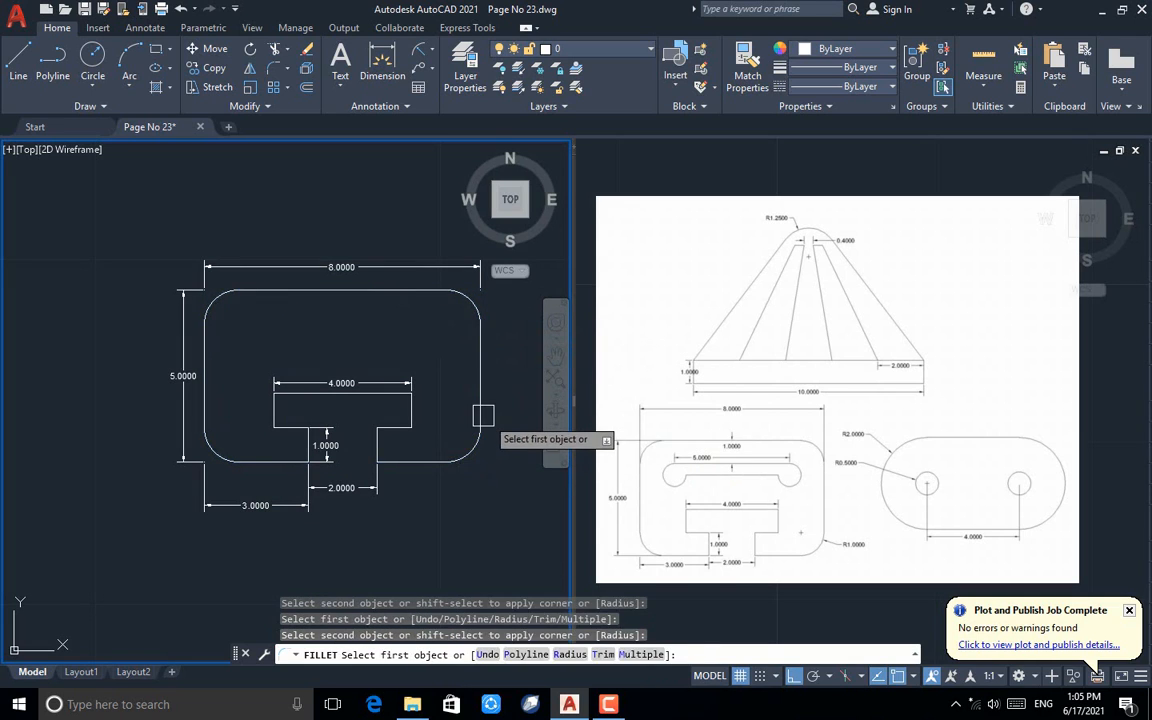
key("Escape")
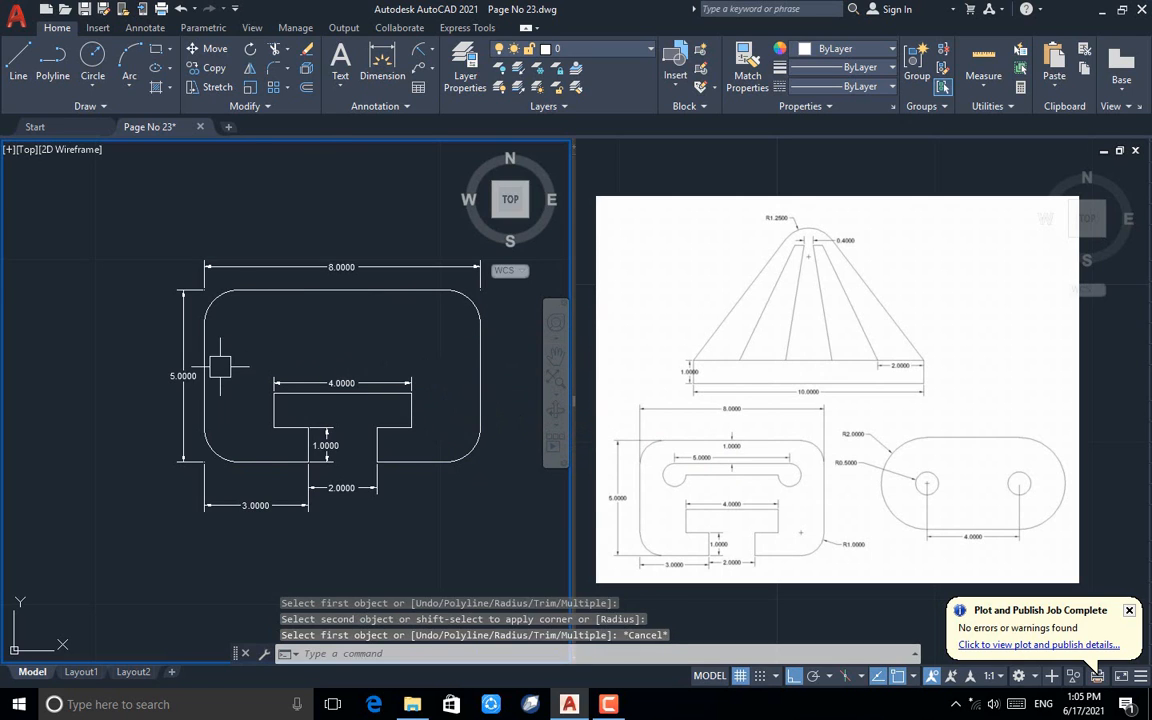
- Add a radius dimension to the plate's upper-left rounded corner, placed outside the outline above and left of it
middle_click_drag(220, 367, 149, 389)
left_click(382, 88)
left_click(406, 187)
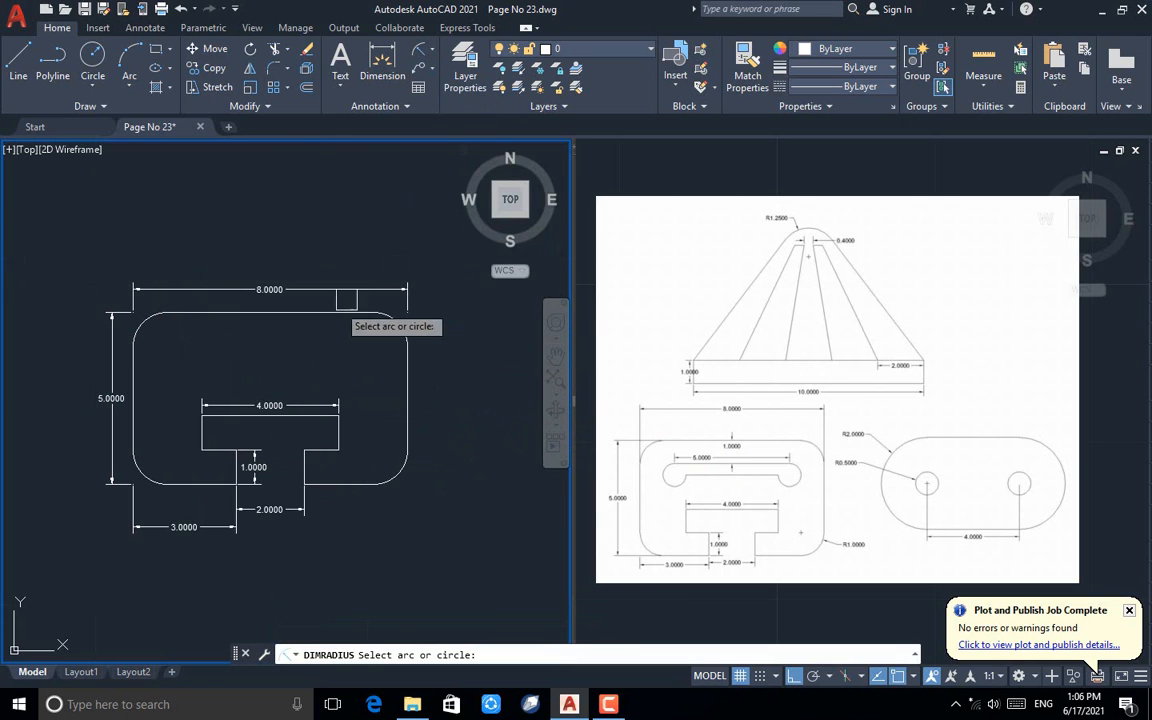
left_click(145, 321)
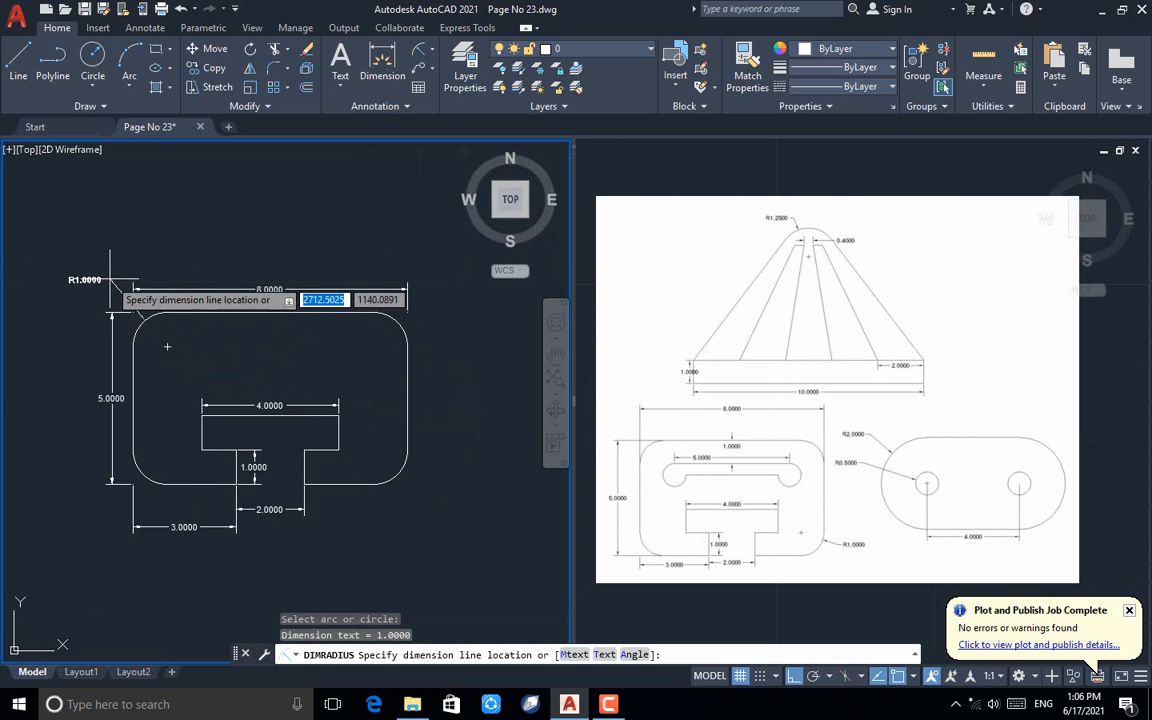
left_click(110, 279)
key("Escape")
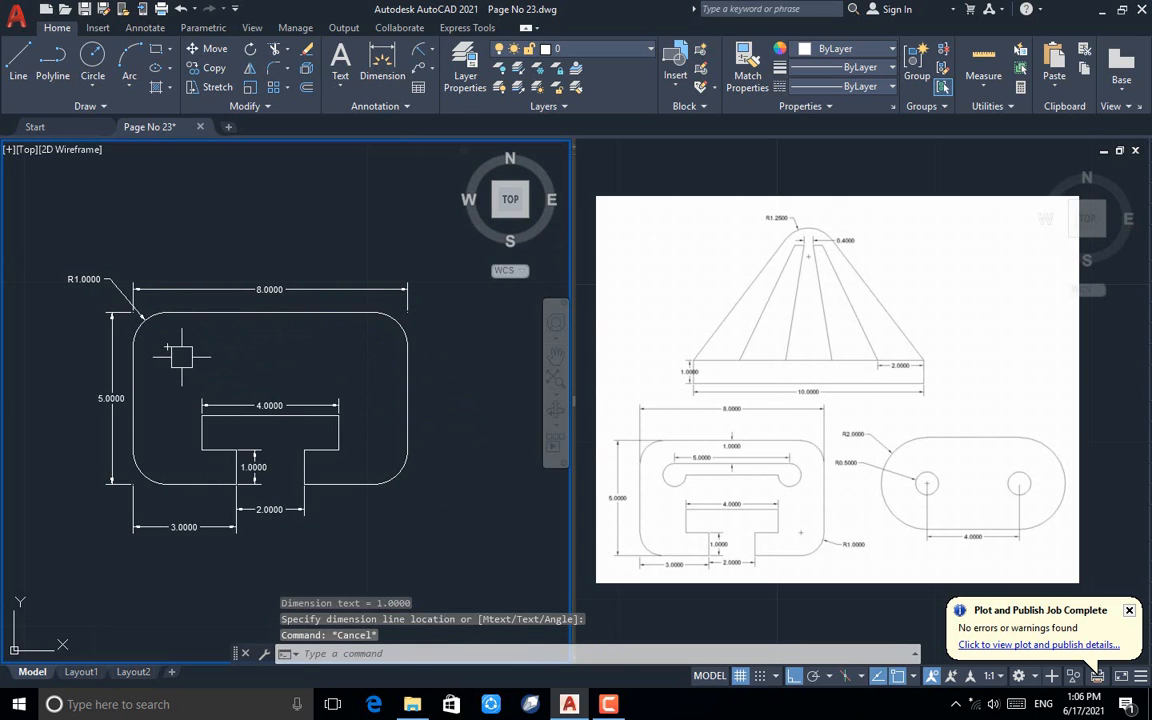
scroll(160, 410, "down", 6)
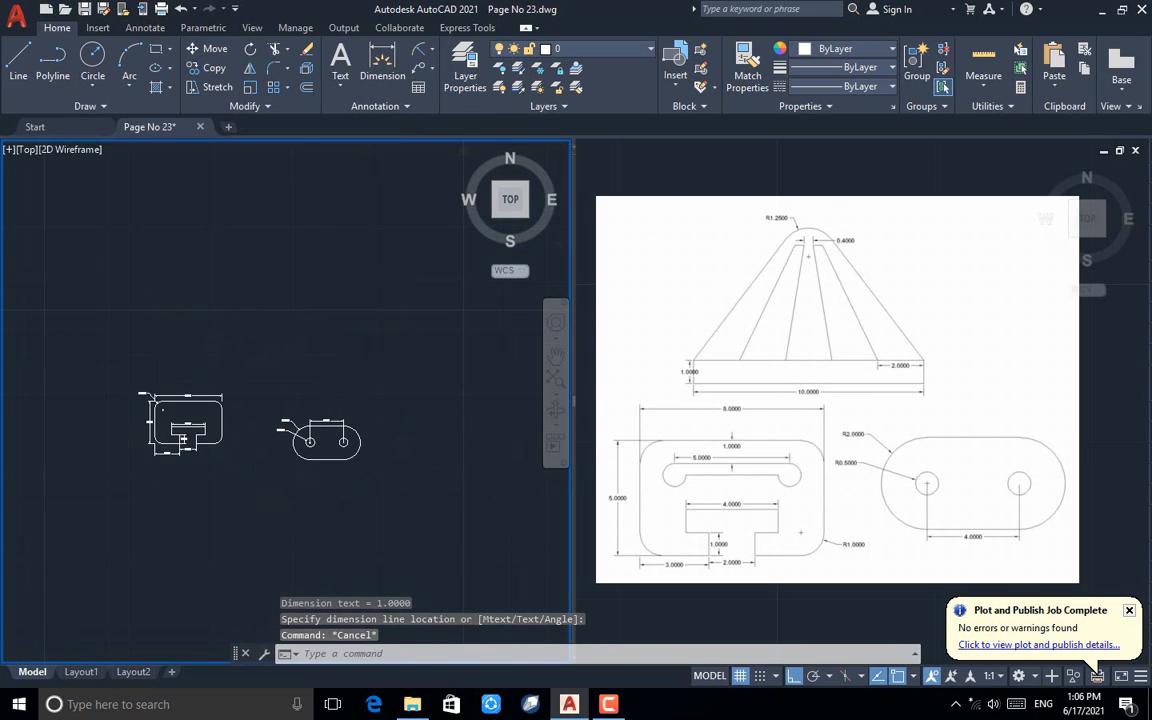
- Draw a 10 by 1 rectangle in the empty space above the two finished views
scroll(254, 326, "up", 4)
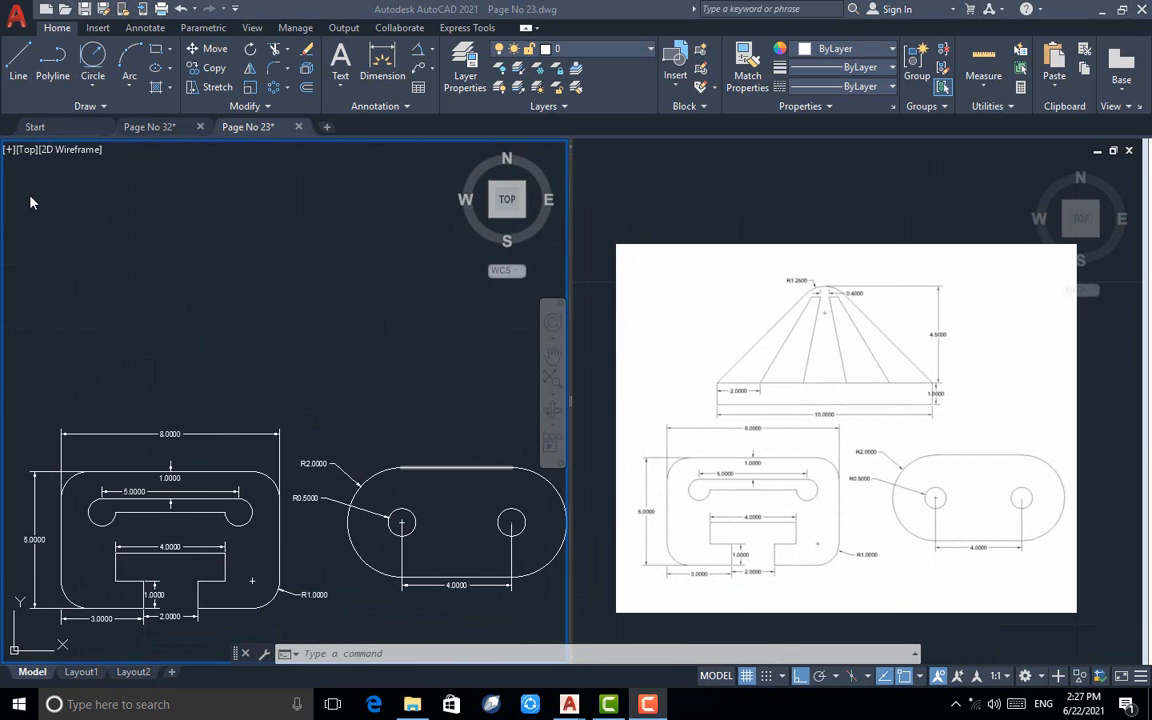
left_click(30, 202)
left_click(155, 49)
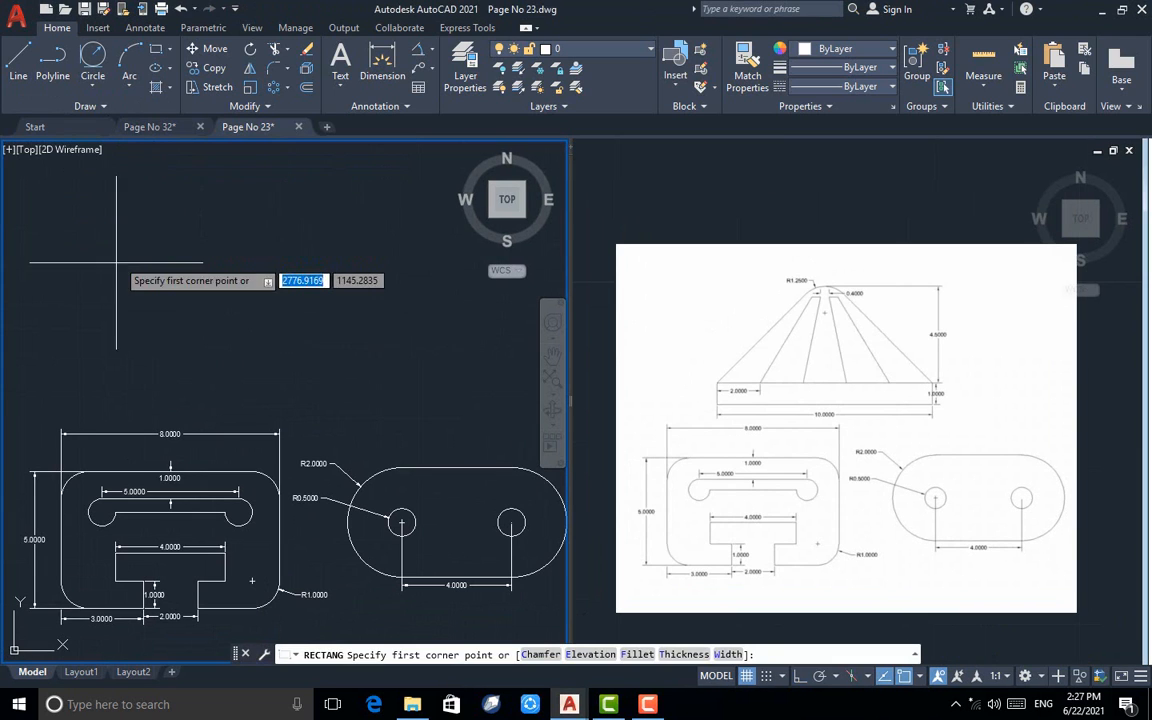
left_click(142, 342)
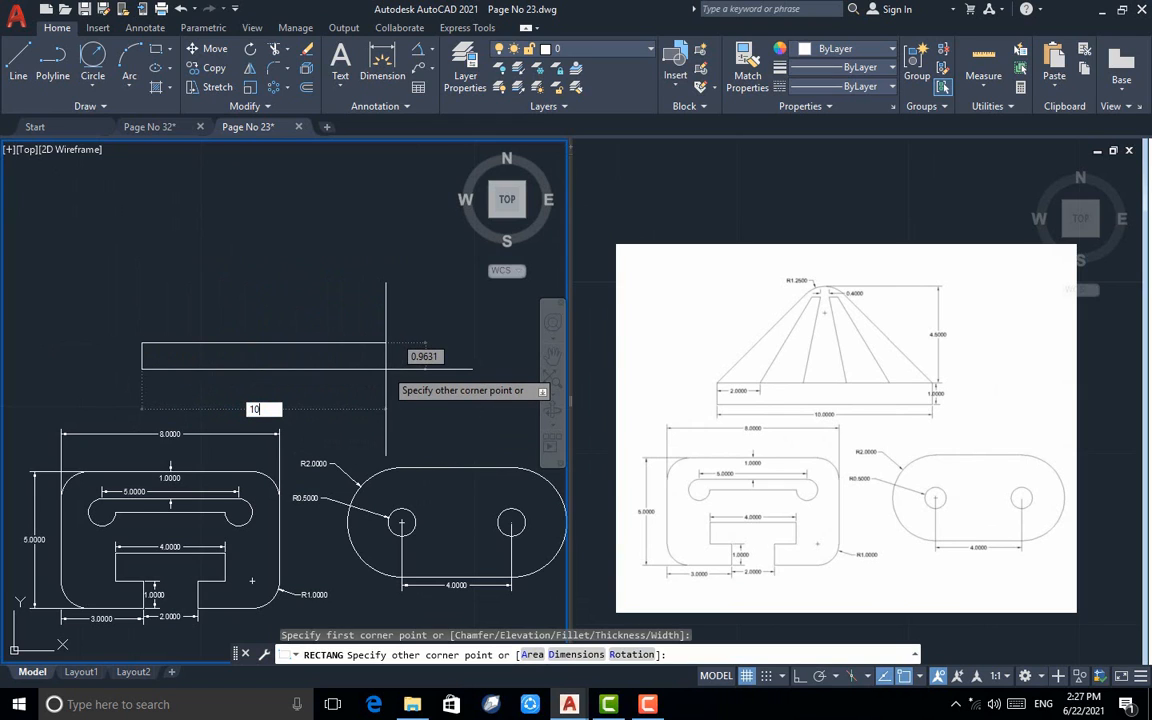
type("1")
key("Return")
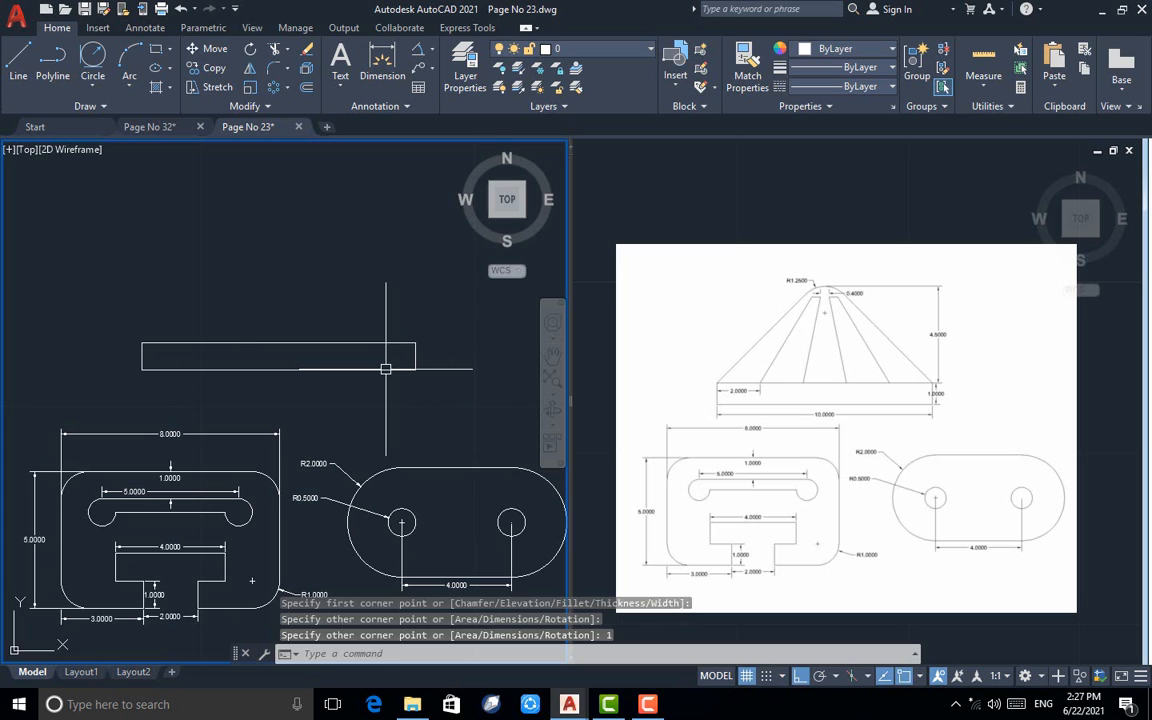
- Draw a 4.5 long vertical line upward from the midpoint of the rectangle's top edge
type("l")
key("Return")
left_click(279, 343)
type("4.5")
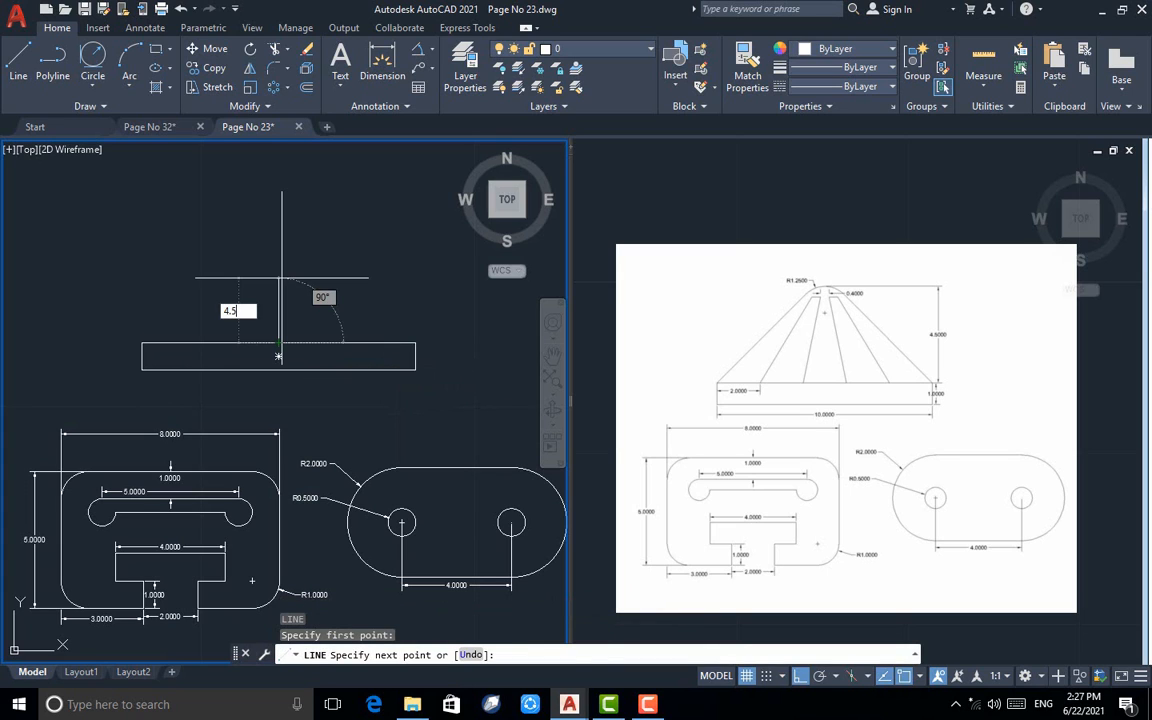
key("Return")
key("Return")
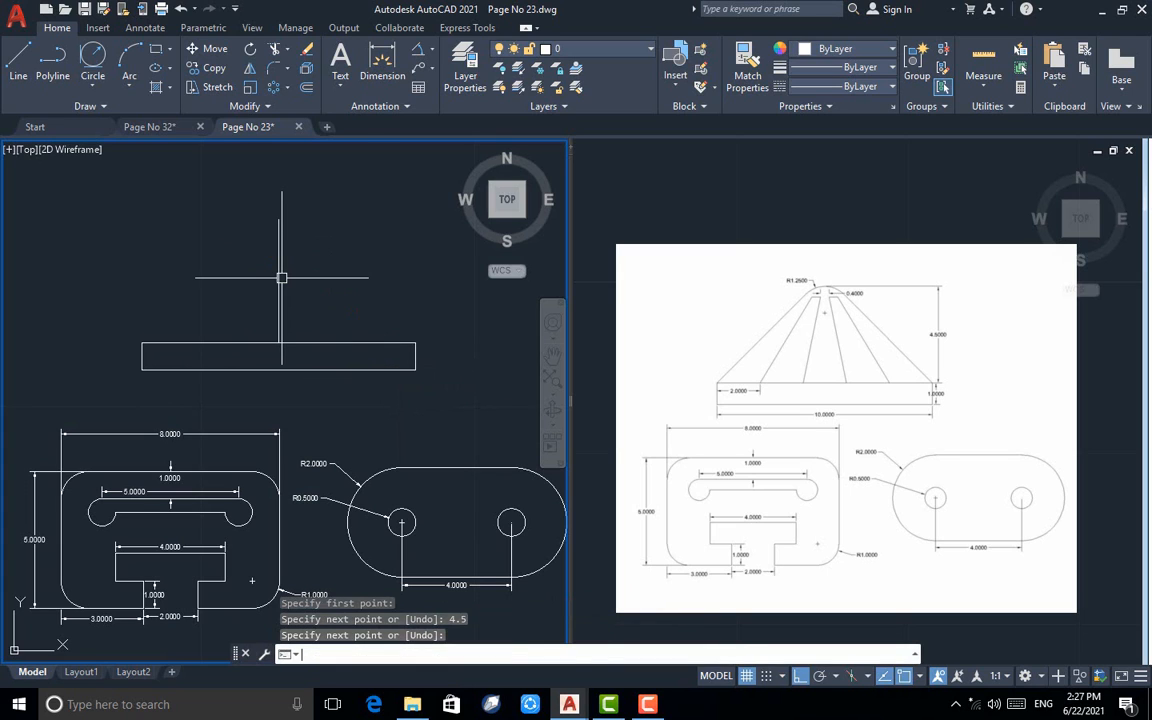
- Draw a two-point circle of diameter 2.5 downward from the upper end of the vertical line
left_click(93, 62)
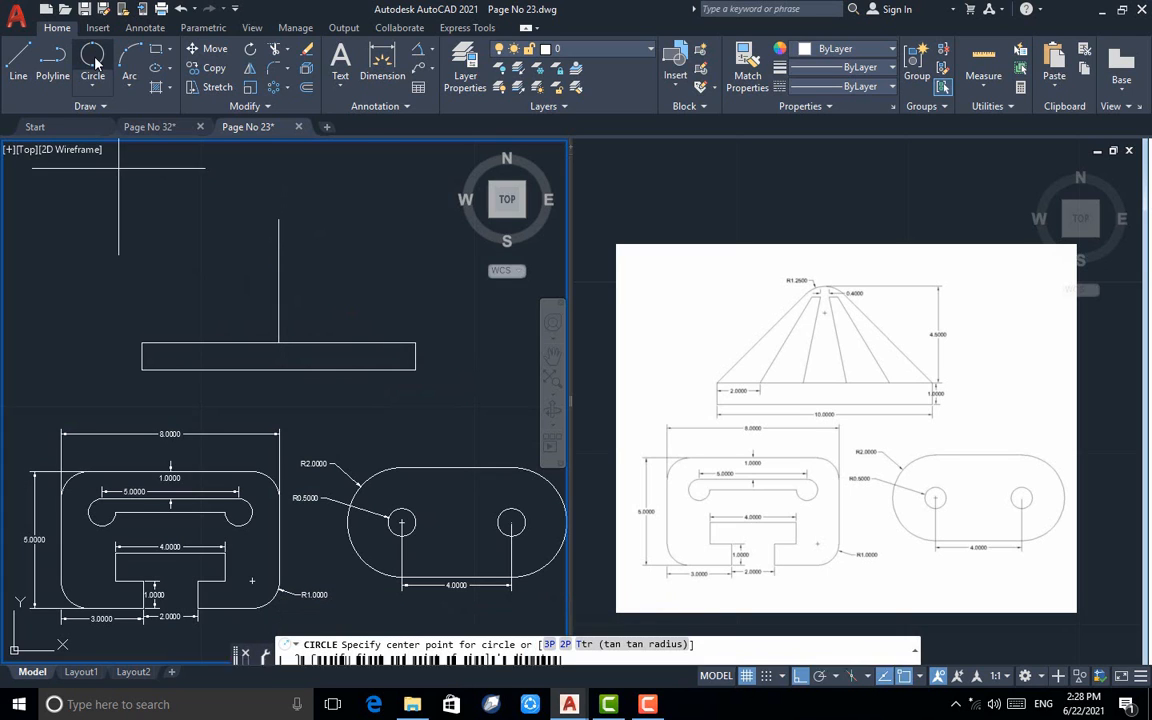
left_click(279, 219)
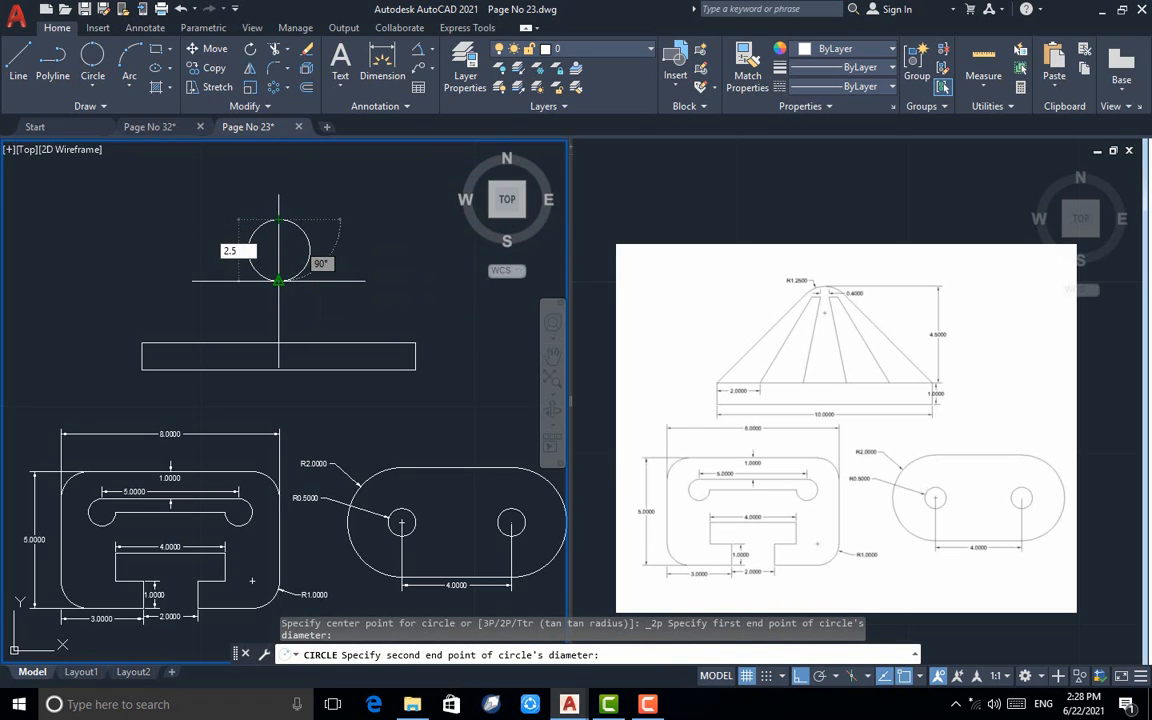
key("Return")
- Draw lines from the rectangle's upper-left and upper-right corners to the matching sides of the circle, forming the sloped edges
left_click(17, 68)
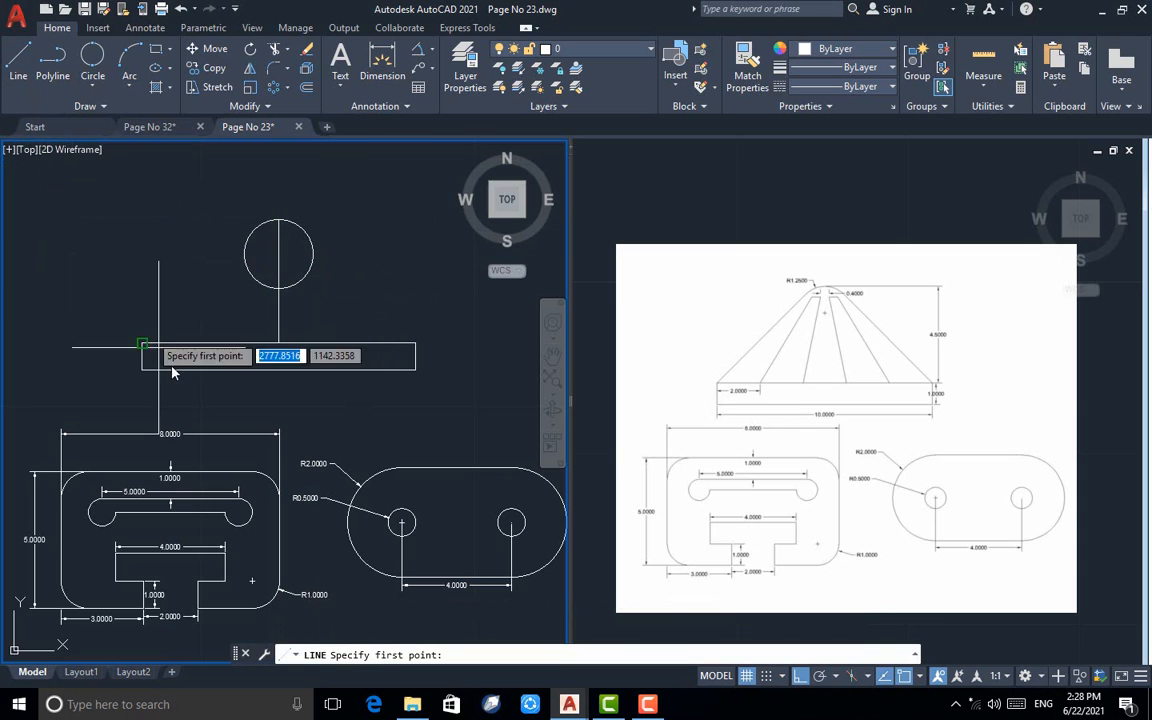
left_click(142, 344)
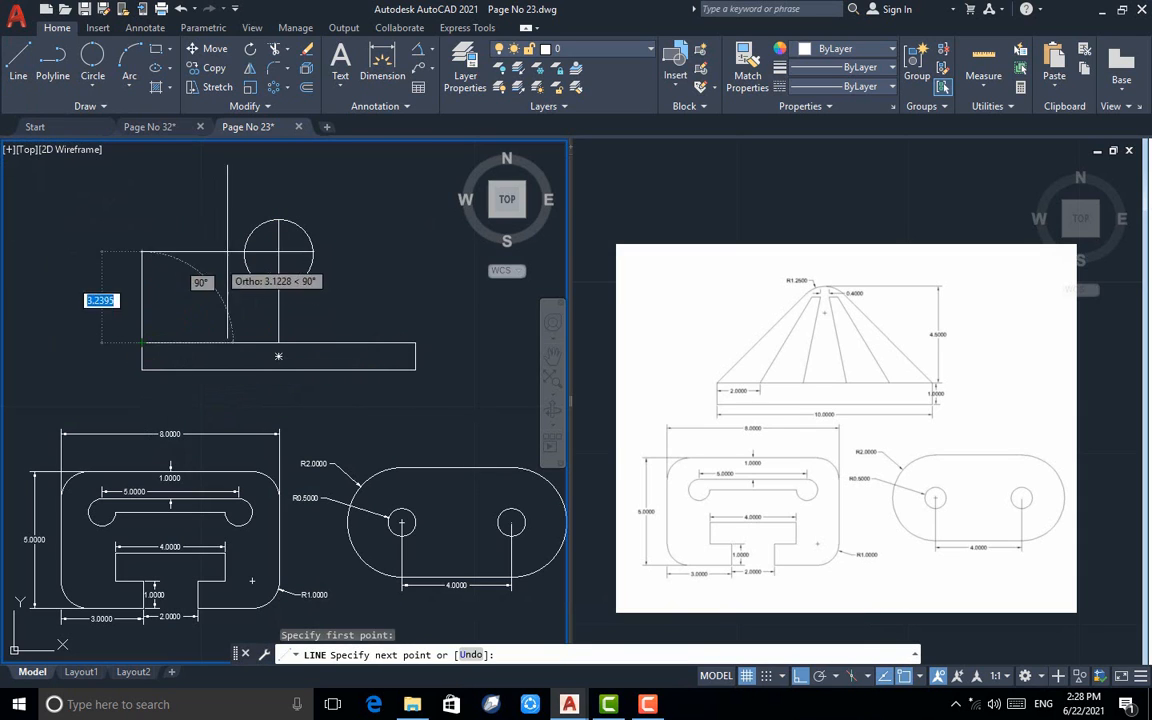
left_click(246, 251)
key("Return")
key("Return")
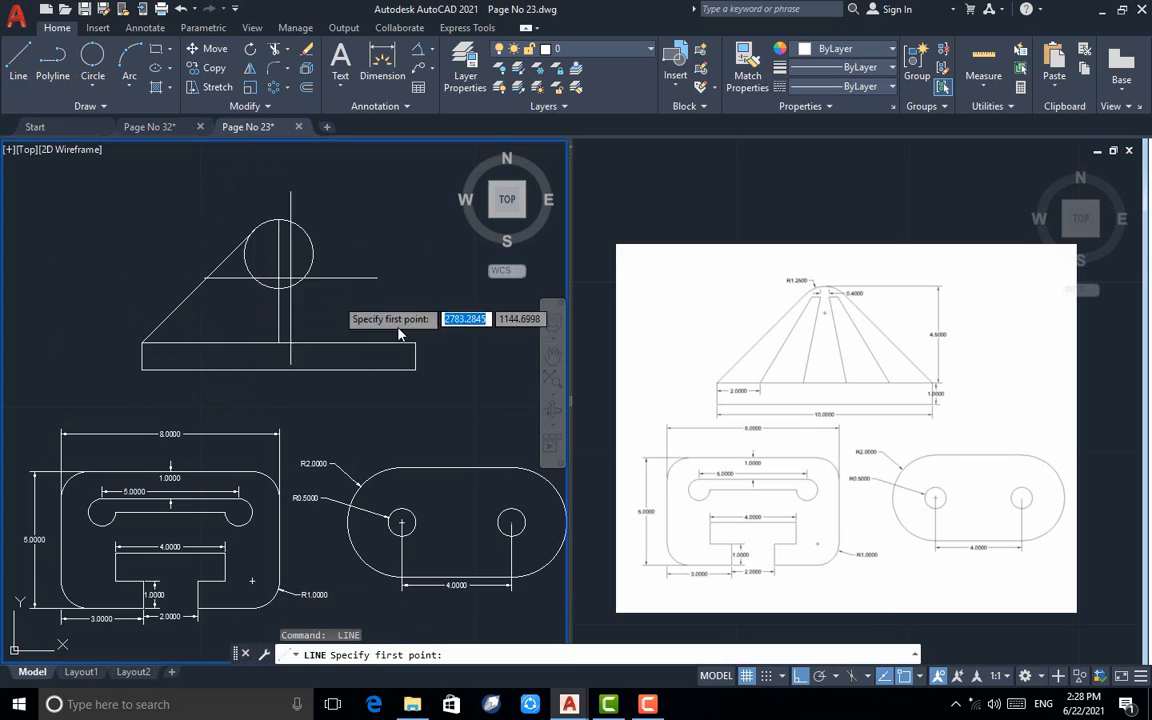
left_click(415, 343)
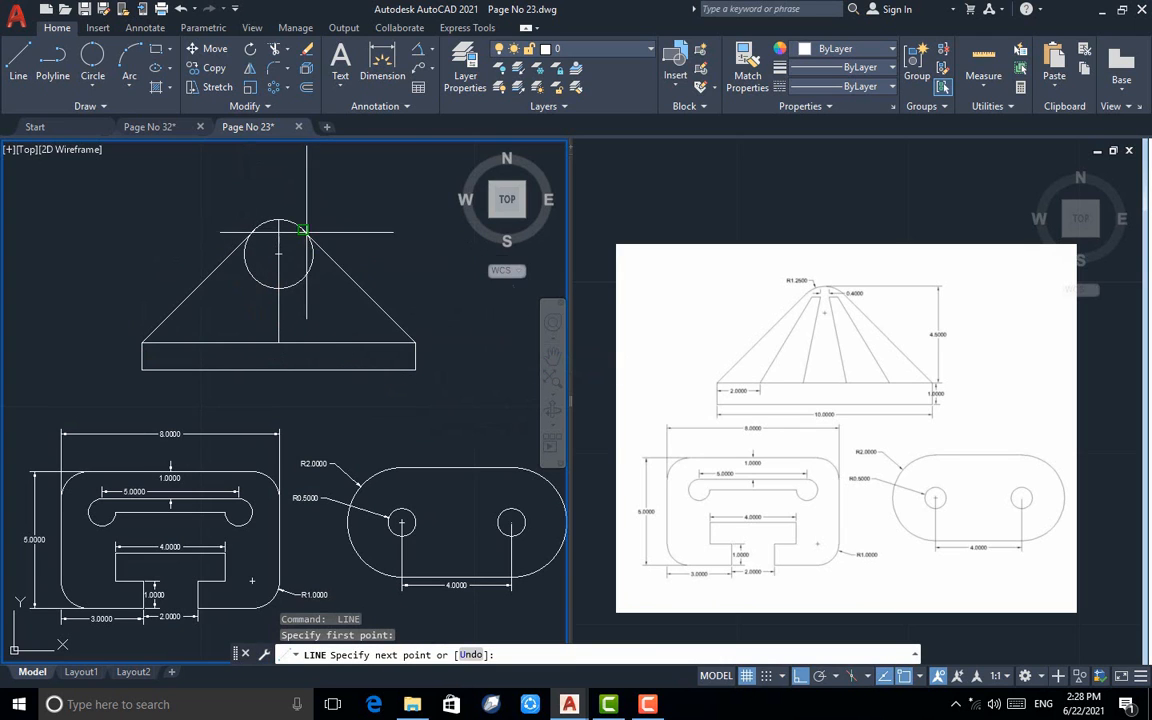
left_click(306, 231)
key("Return")
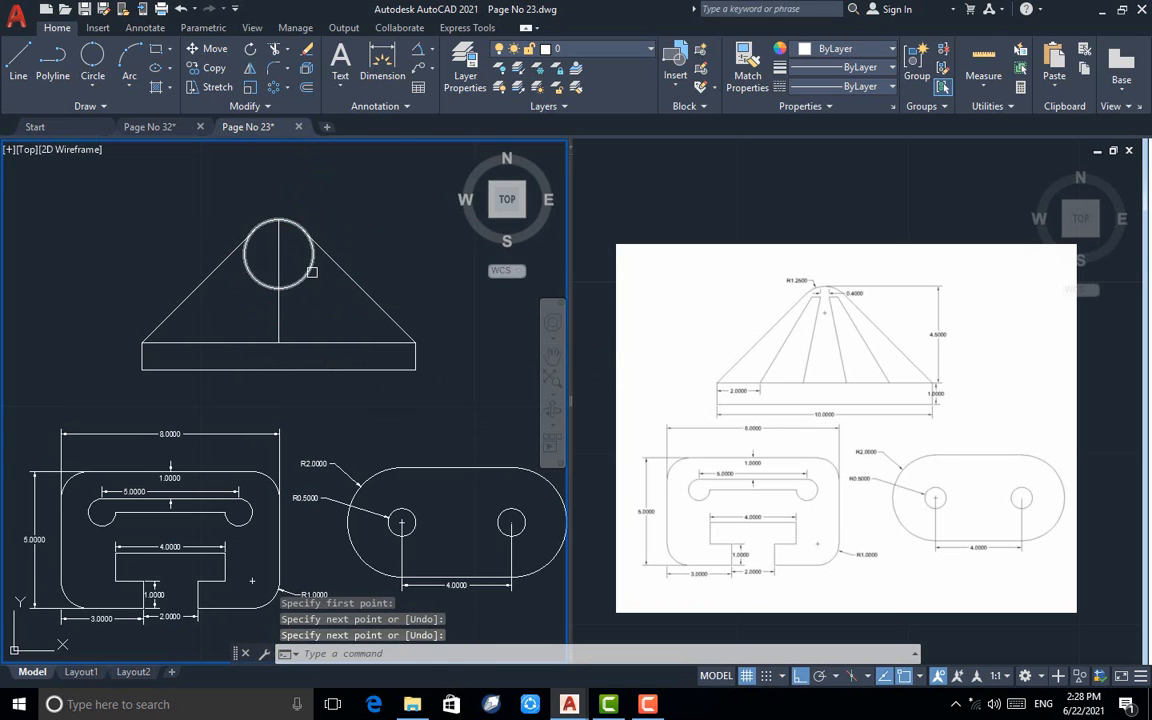
- Trim the circle down to the top arc between the sloped lines and remove the vertical centre line
type("tr")
key("Return")
left_click(313, 271)
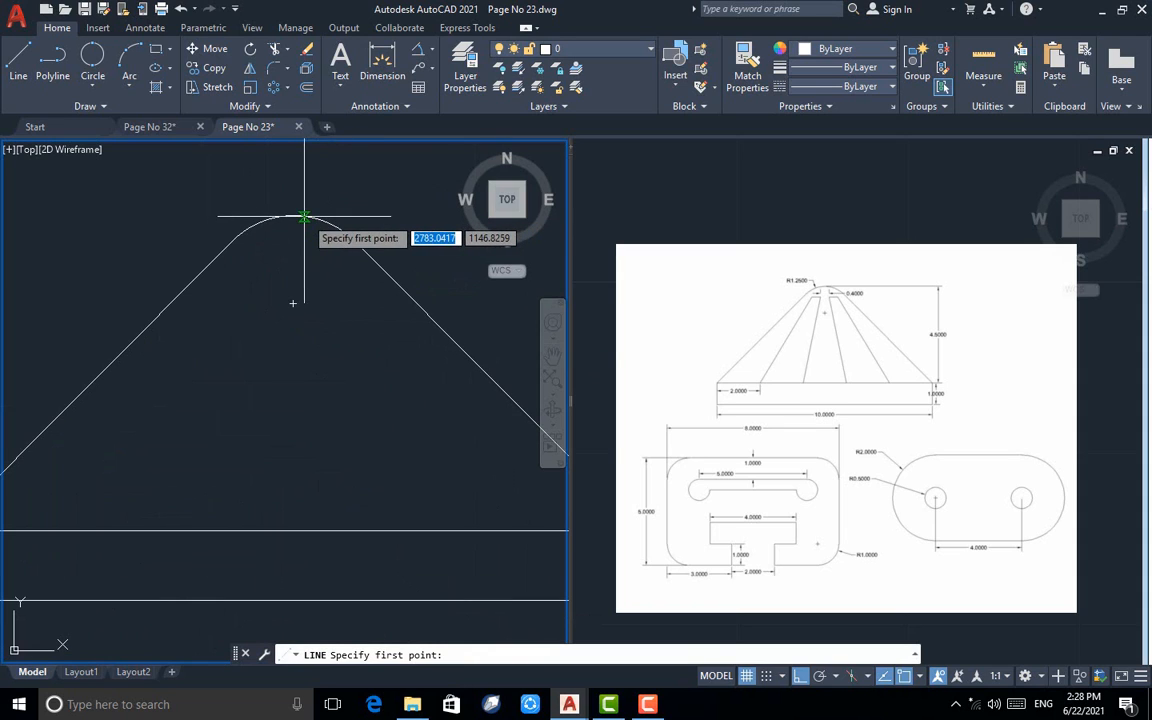
- Draw a 0.5 long vertical line downward from the midpoint of the top arc
type("0.5")
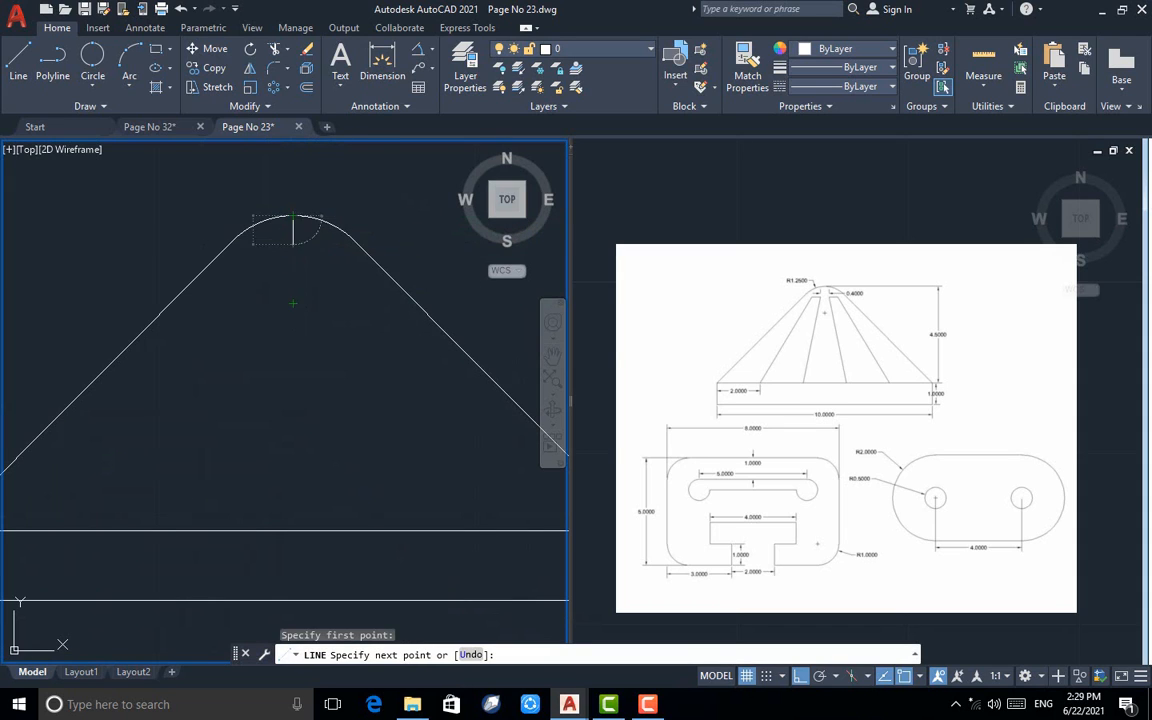
key("Return")
key("Return")
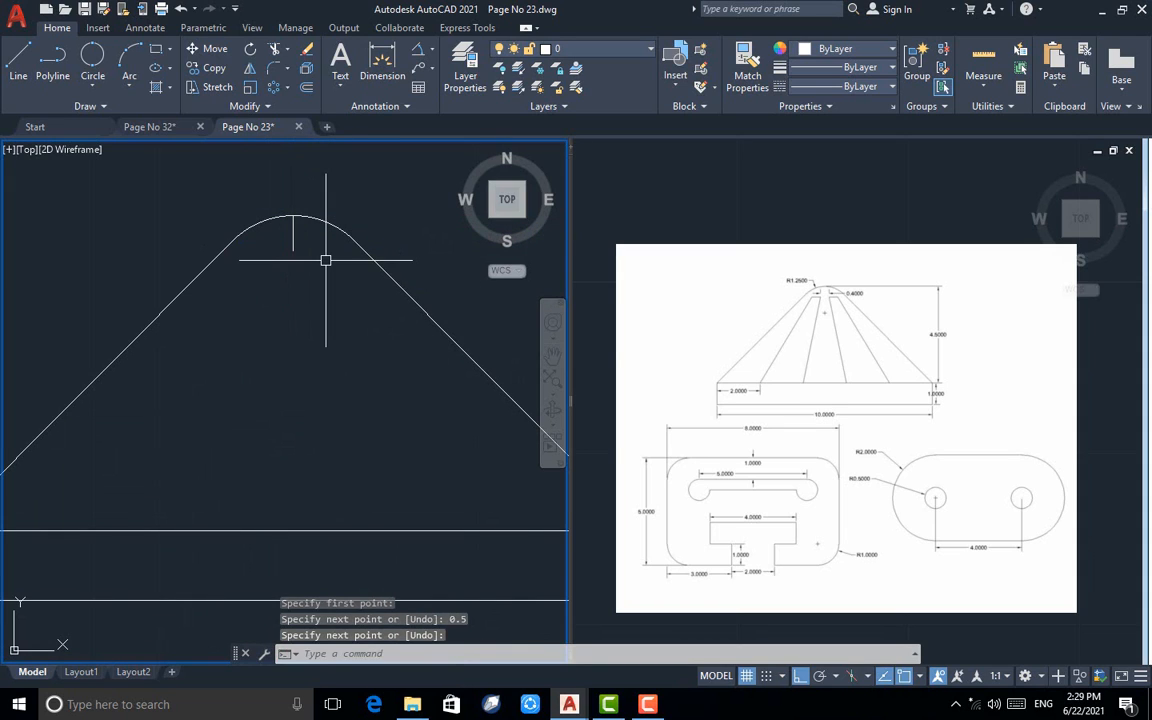
- Draw a 0.2 long horizontal line to the right from the lower end of the short vertical line
key("Return")
left_click(293, 250)
type("0.2")
key("Return")
key("Return")
scroll(290, 250, "up", 3)
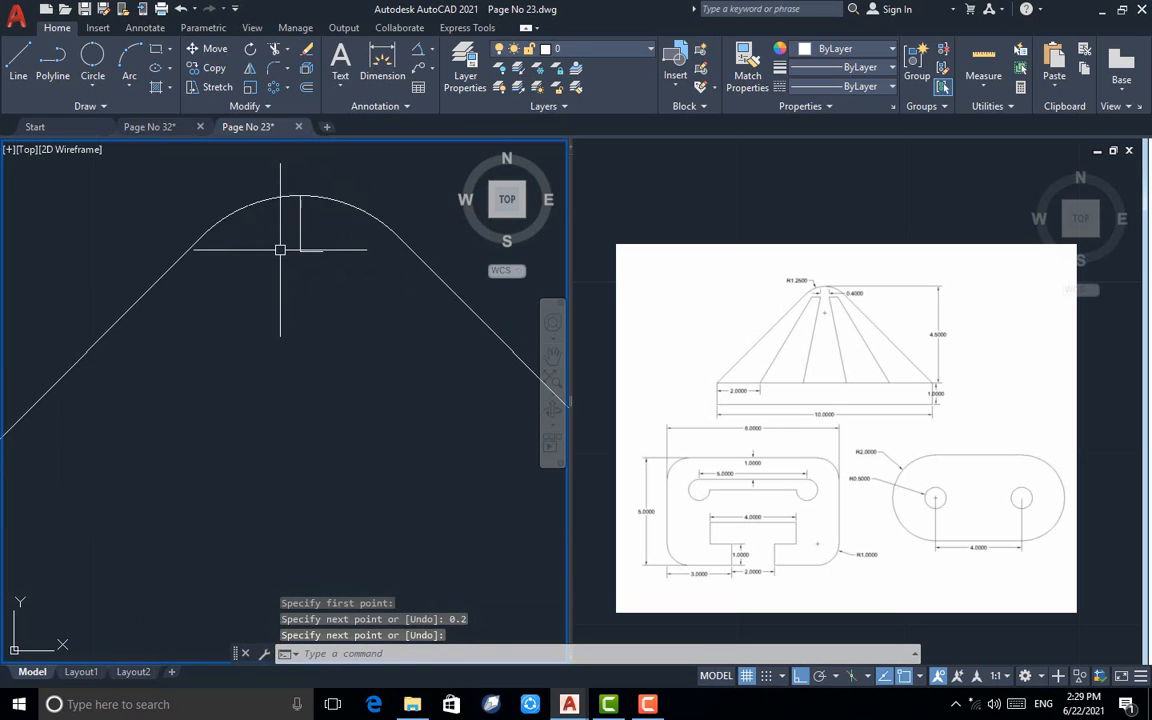
- Copy the 0.2 horizontal line to the left side of the short vertical line, end to end with the original
left_click(216, 70)
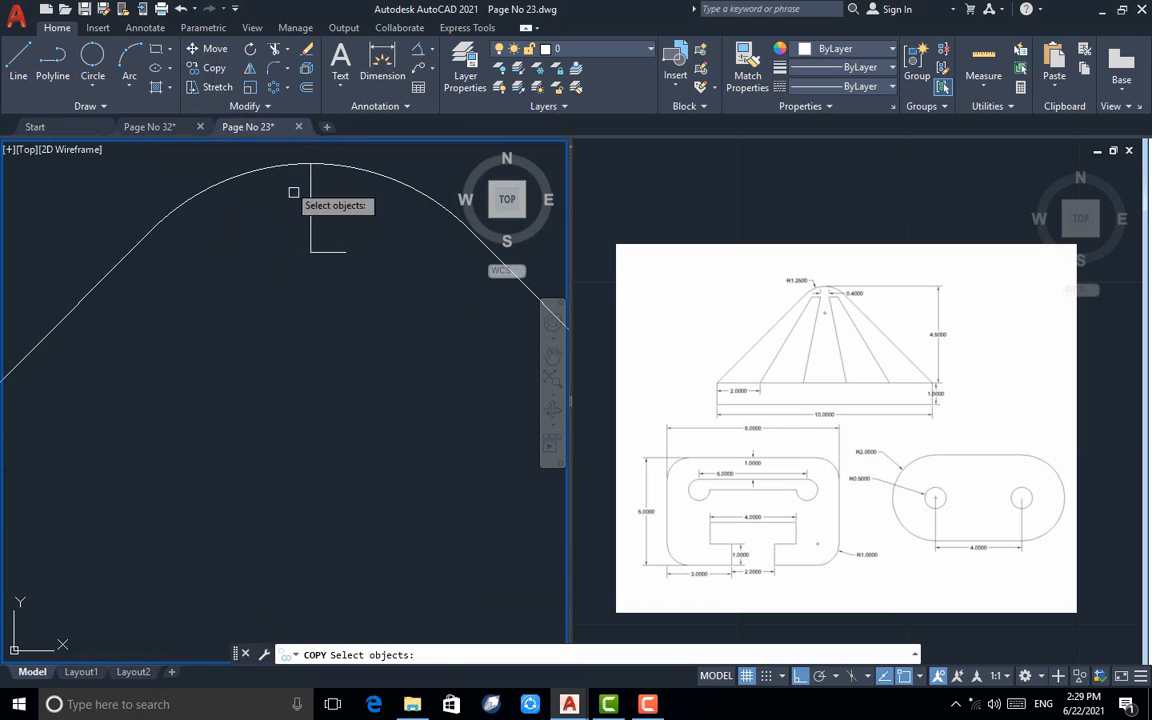
key("Return")
left_click(310, 252)
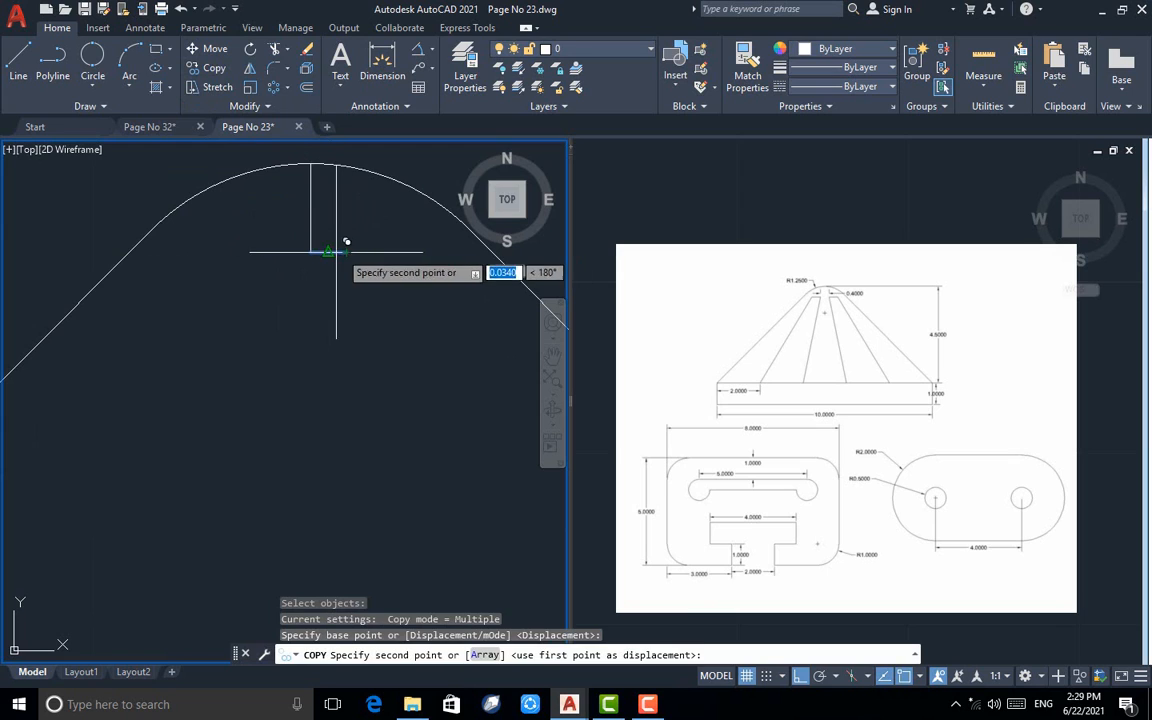
left_click(308, 252)
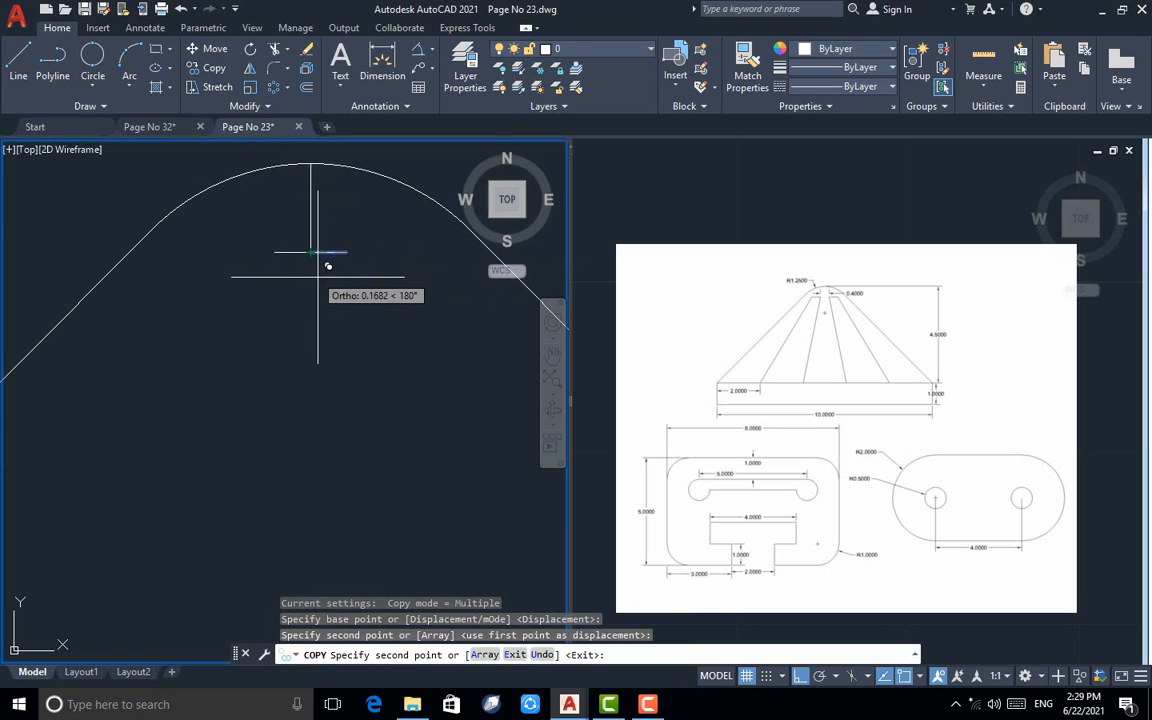
key("Return")
key("Return")
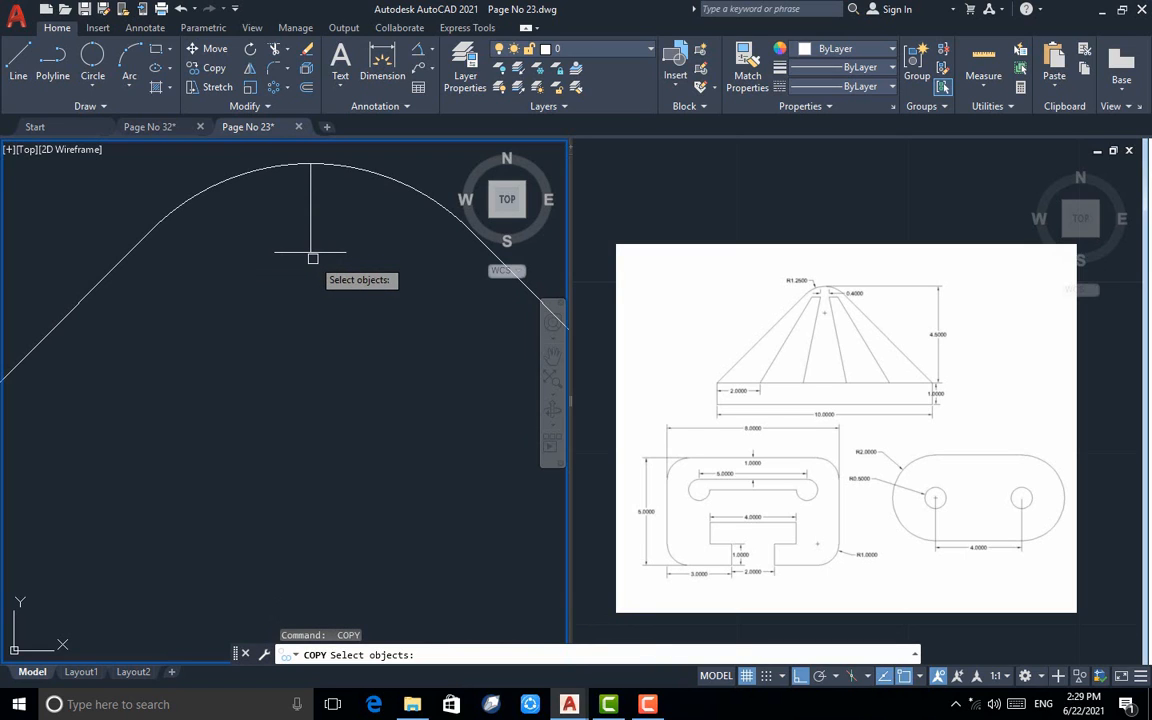
key("Escape")
- Join the two 0.2 horizontal segments below the arc into one line
left_click(322, 252)
left_click(300, 252)
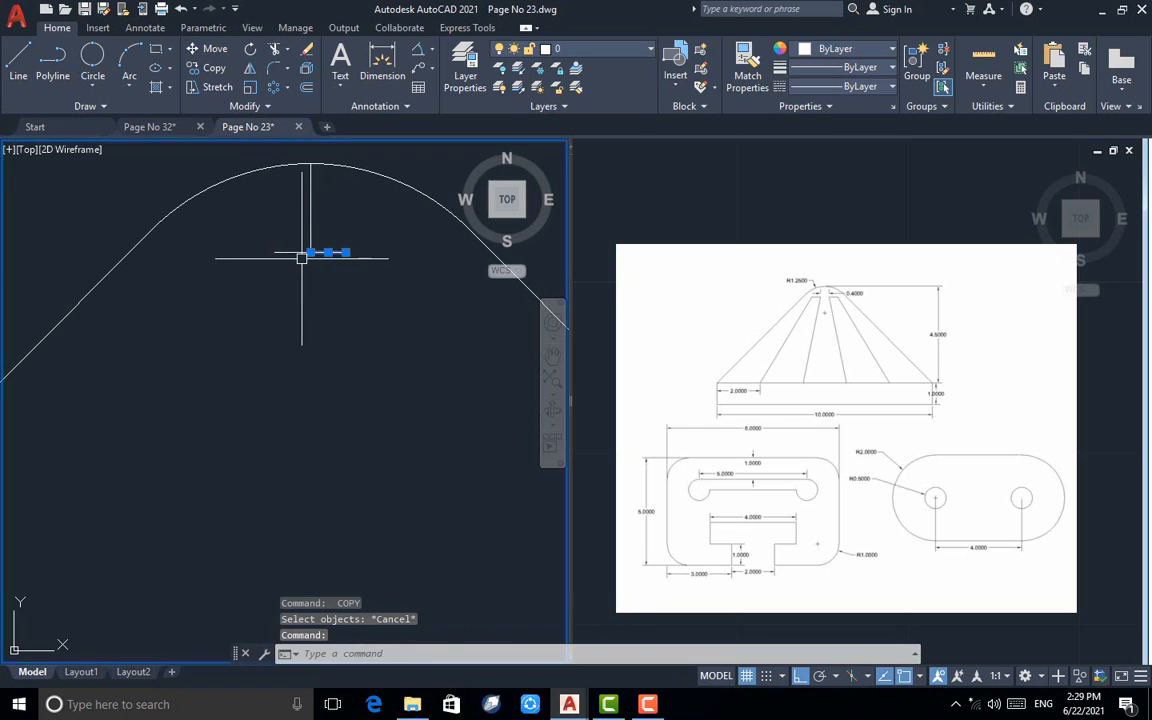
type("J")
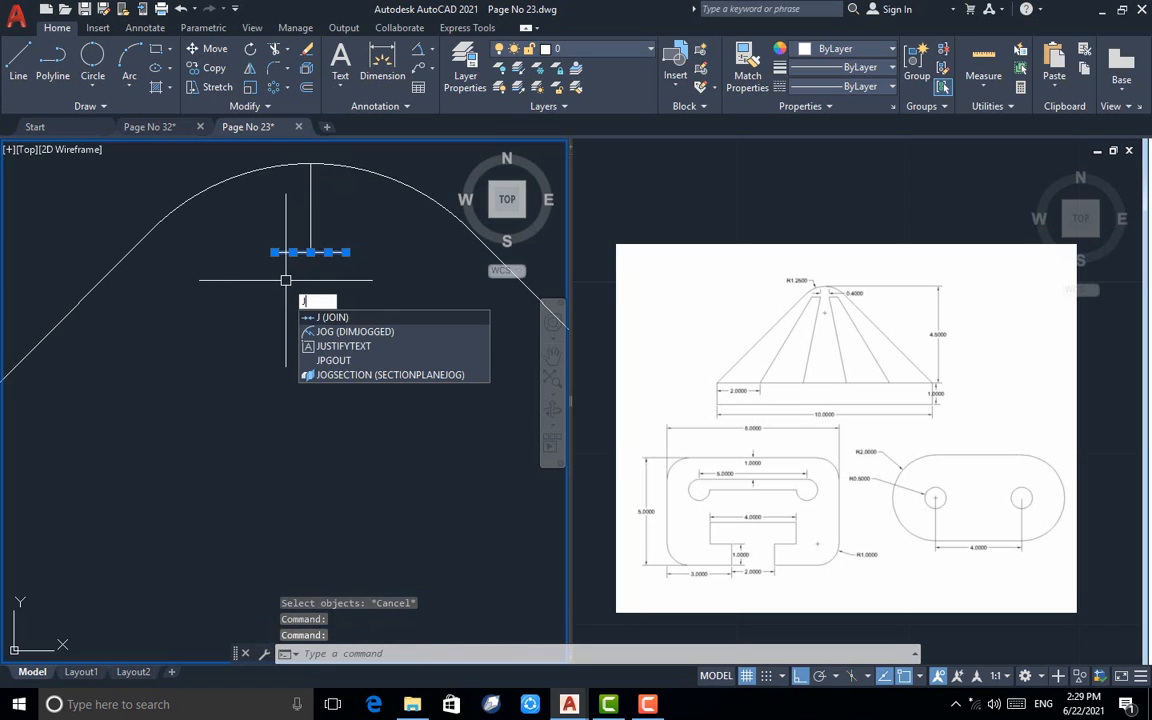
key("Return")
- Copy the joined horizontal line to the right, placing the copy's left end on the original's right end
left_click(299, 253)
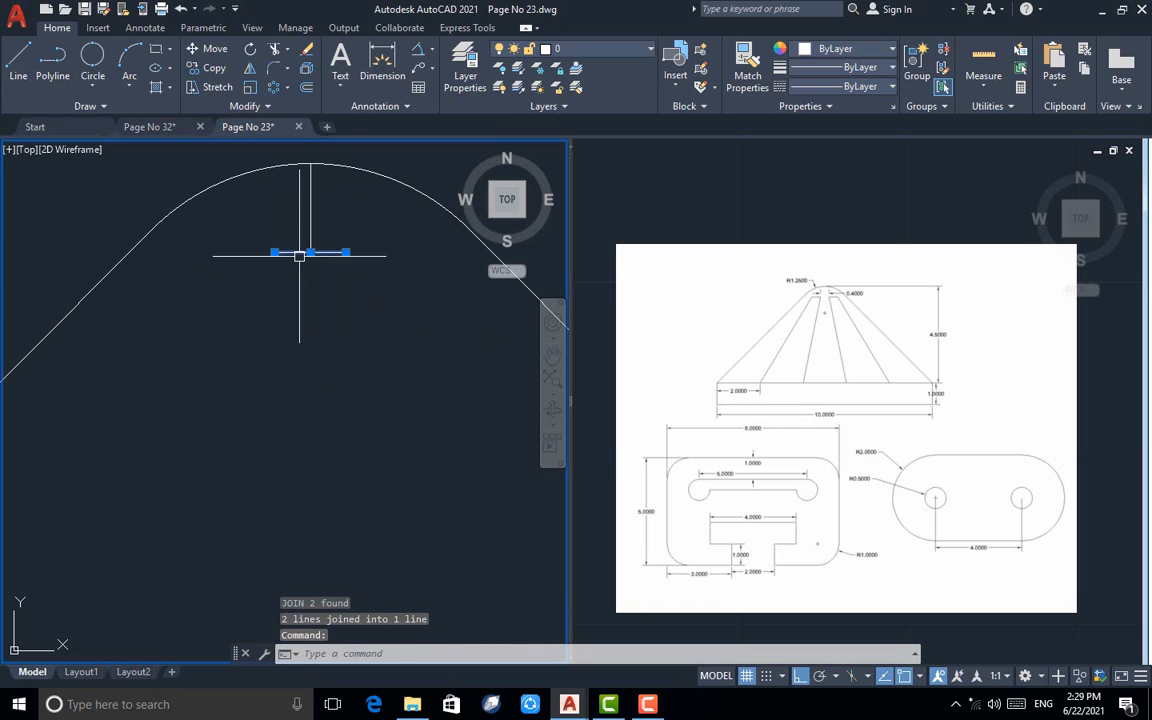
left_click(213, 70)
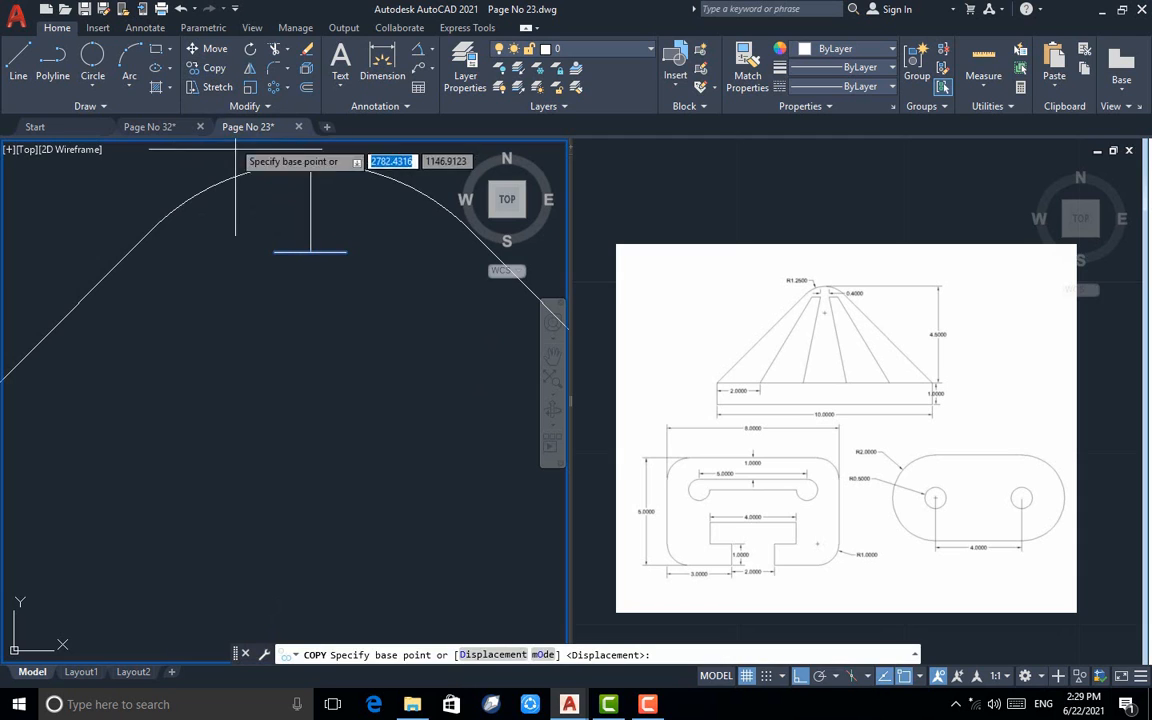
left_click(275, 252)
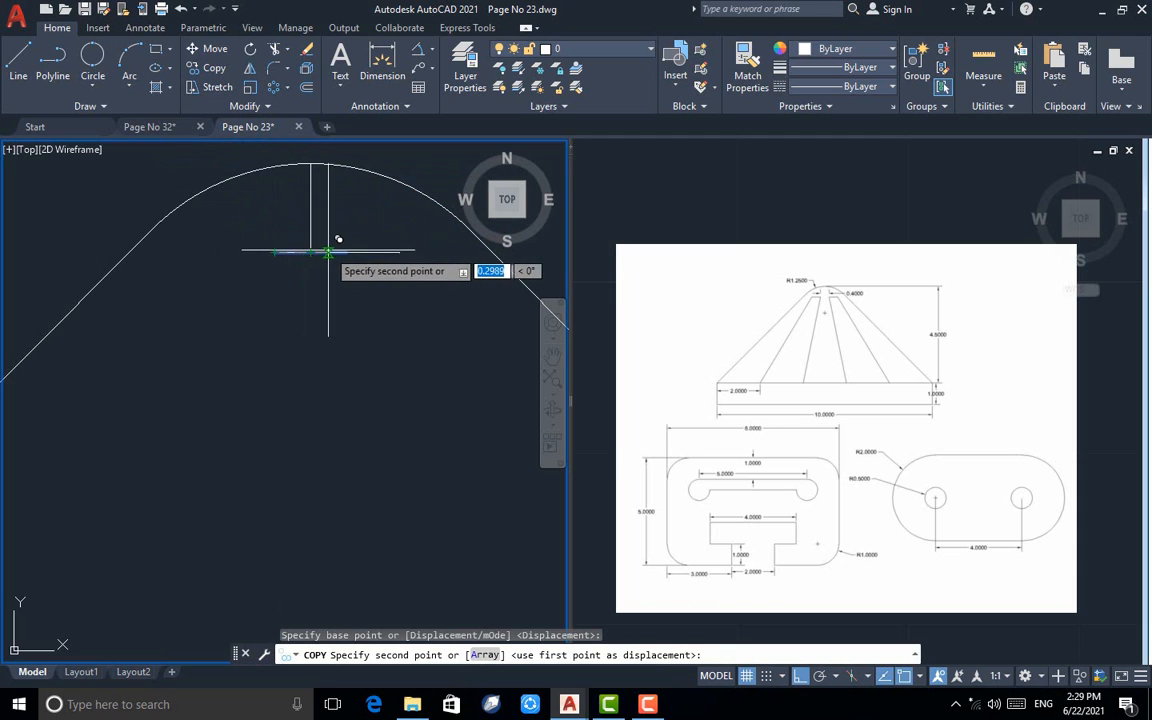
left_click(331, 256)
key("Escape")
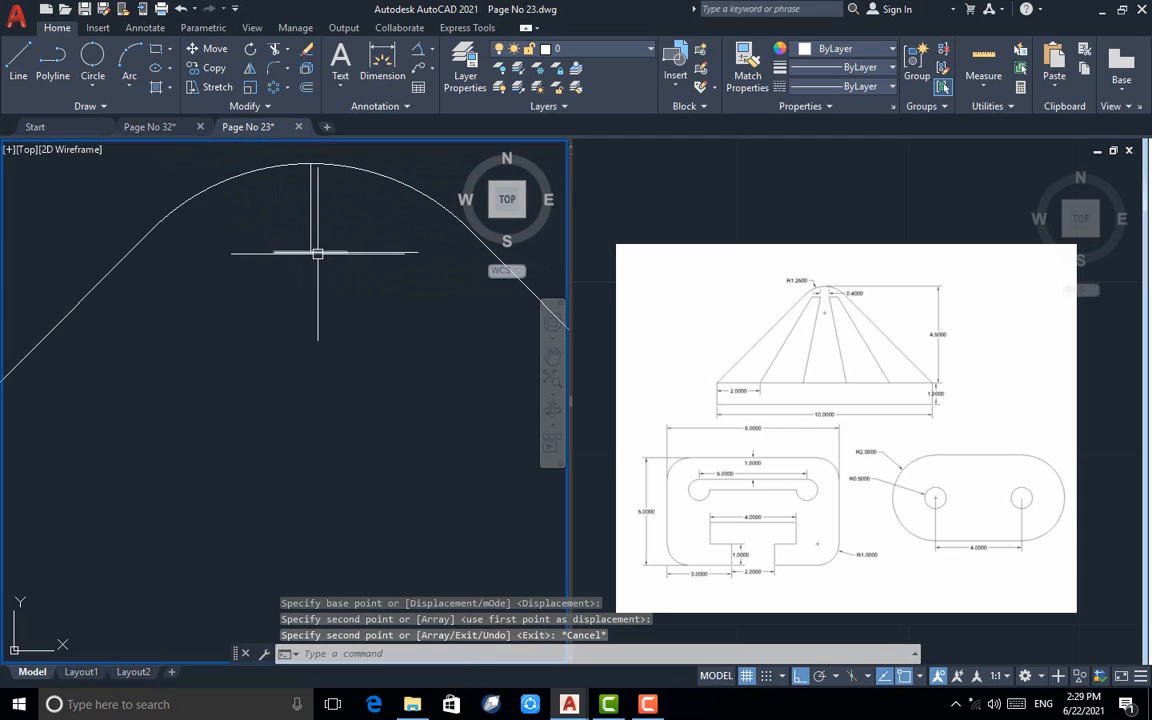
- Copy the middle horizontal line to the left, placing the copy's right end on the original's left end
left_click(317, 253)
key("Escape")
key("Return")
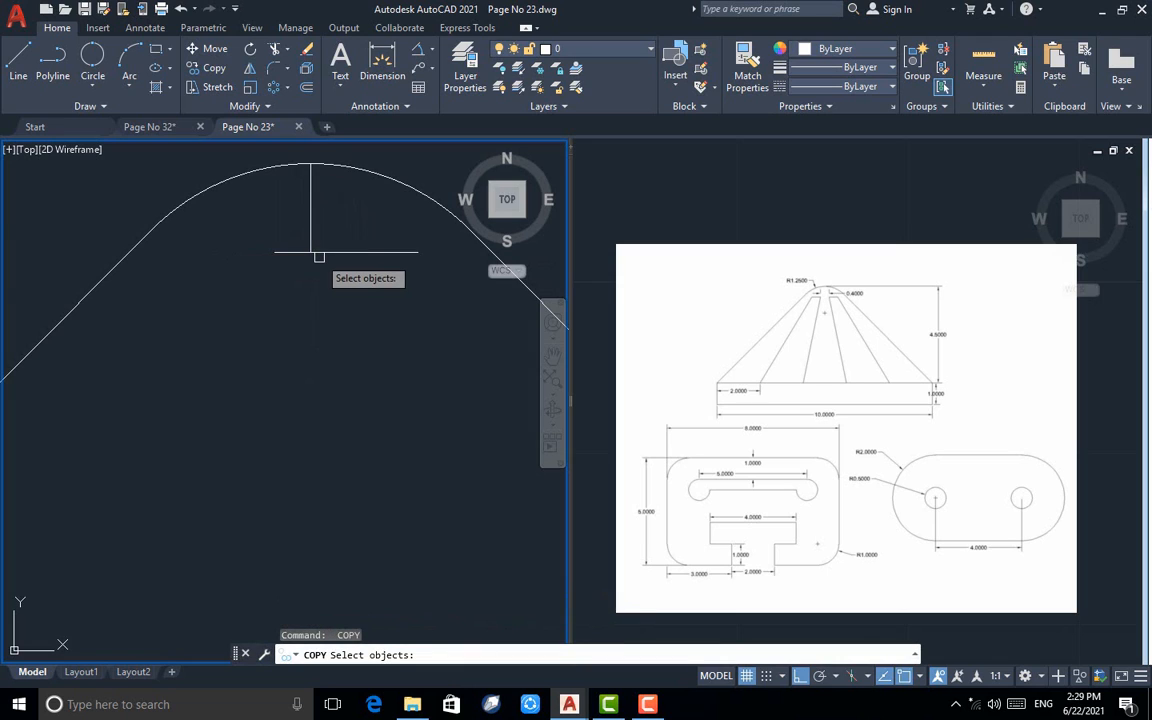
left_click(319, 253)
key("Return")
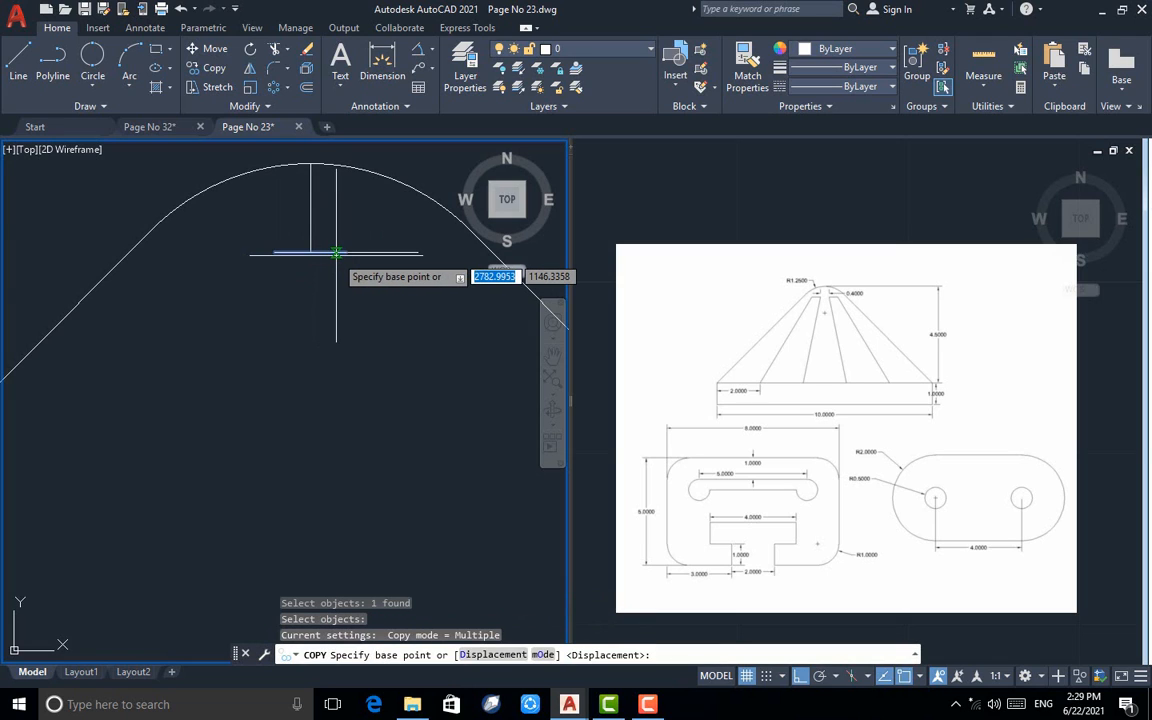
left_click(345, 253)
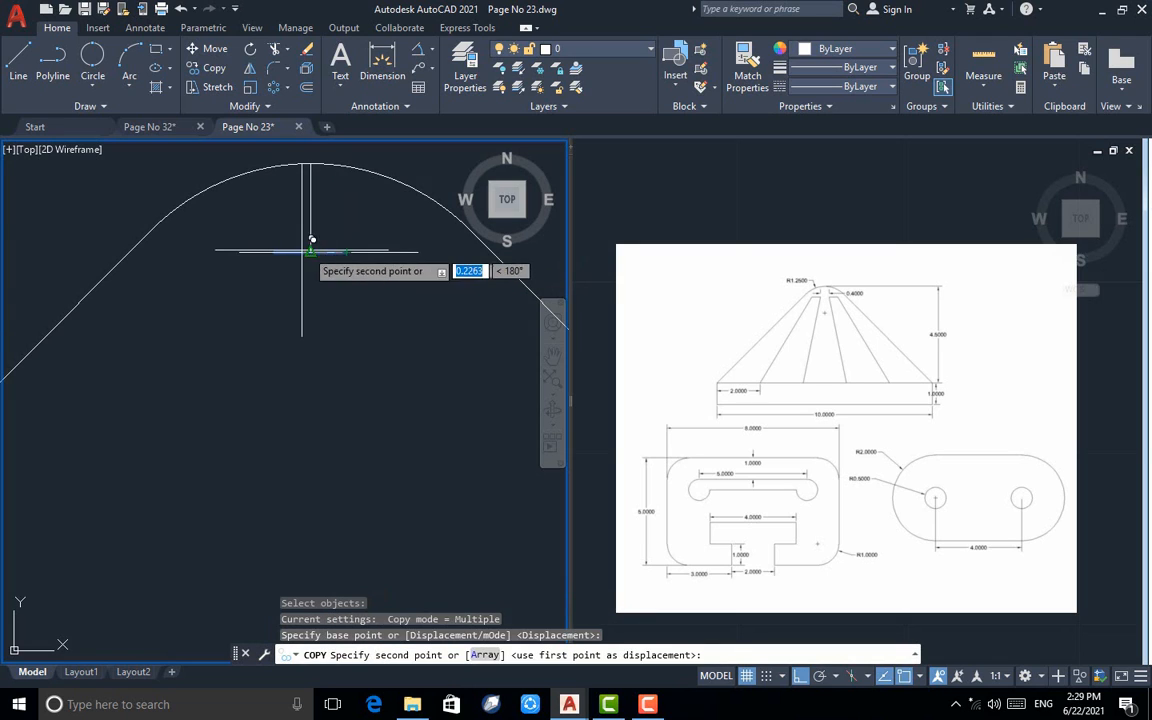
left_click(274, 248)
key("Escape")
- Delete the middle horizontal line and the short vertical line beneath the arc
left_click(292, 252)
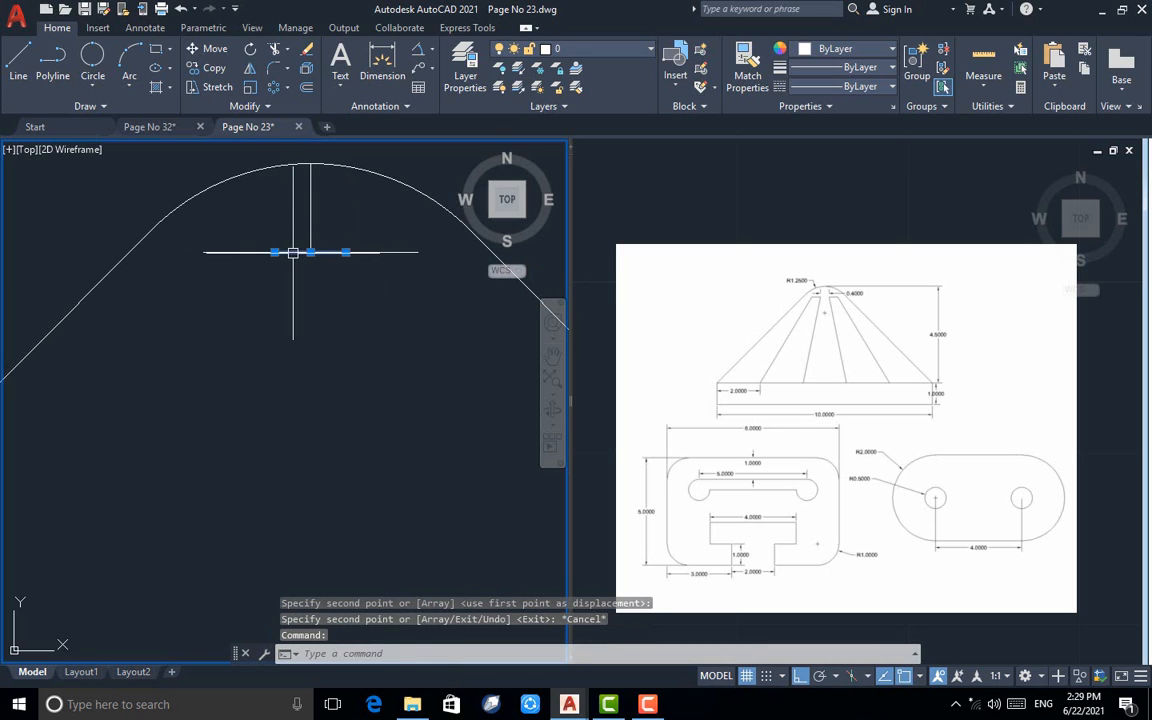
left_click(310, 234)
key("Delete")
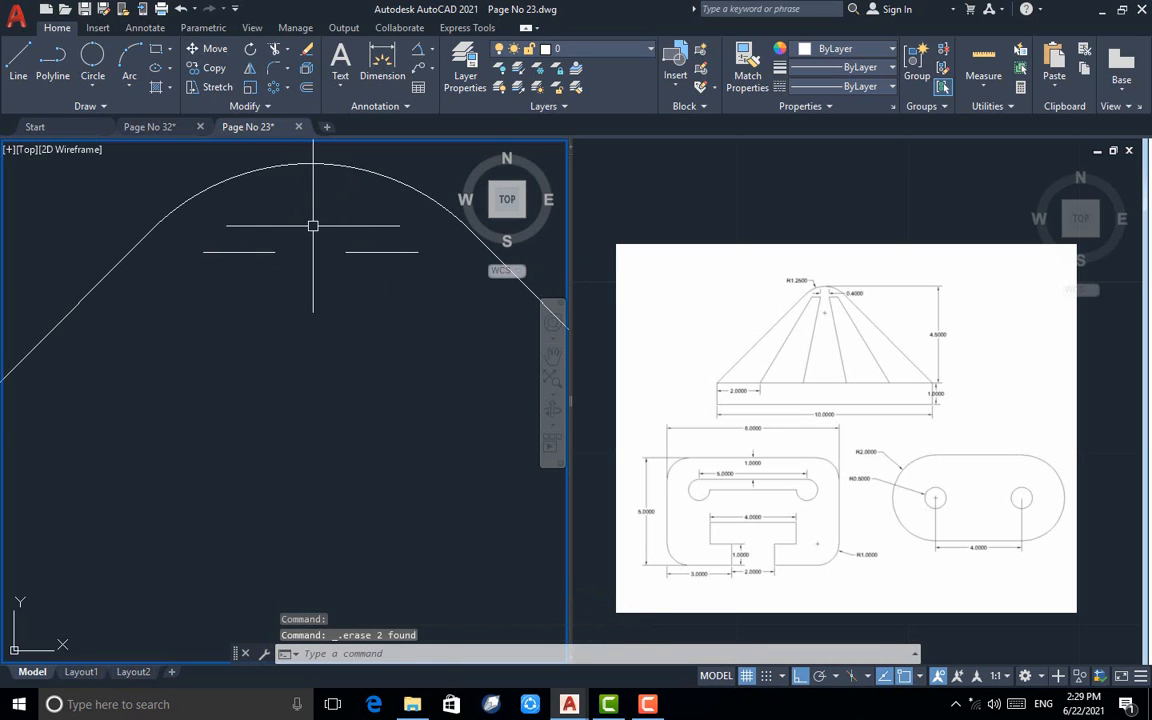
- Draw a polyline from the base's upper-left corner, 2 units along its top edge, ending with a short downward tick
scroll(303, 217, "down", 4)
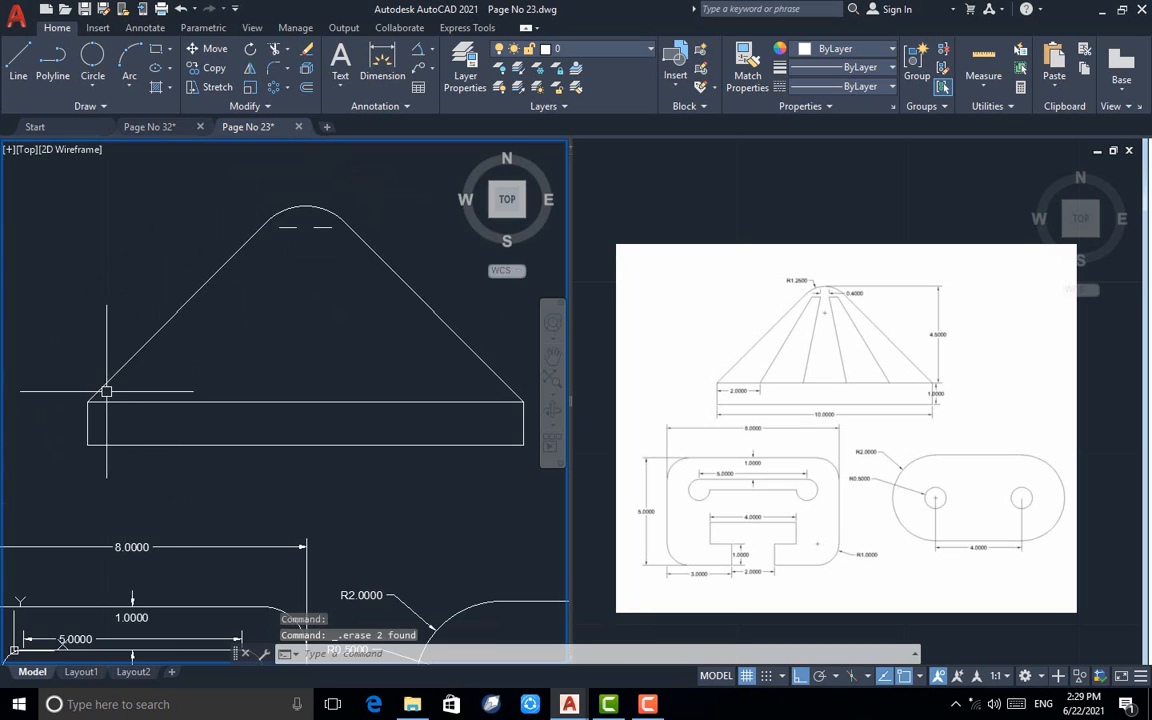
scroll(106, 391, "up", 2)
left_click(52, 55)
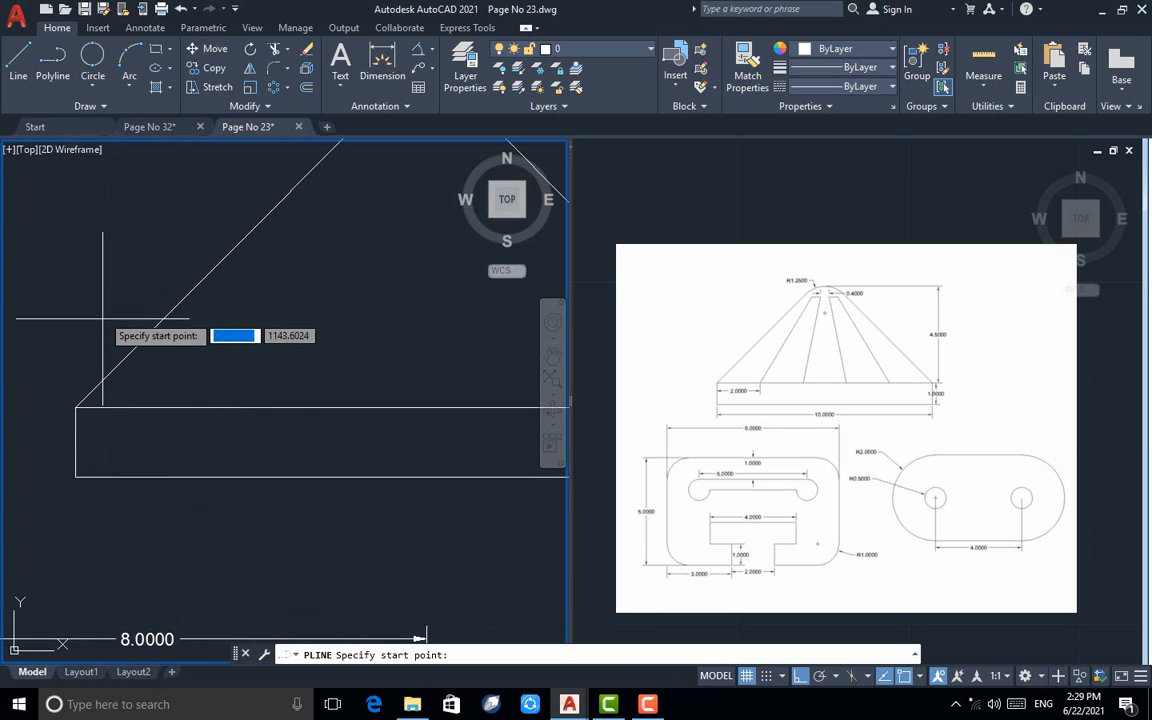
left_click(77, 405)
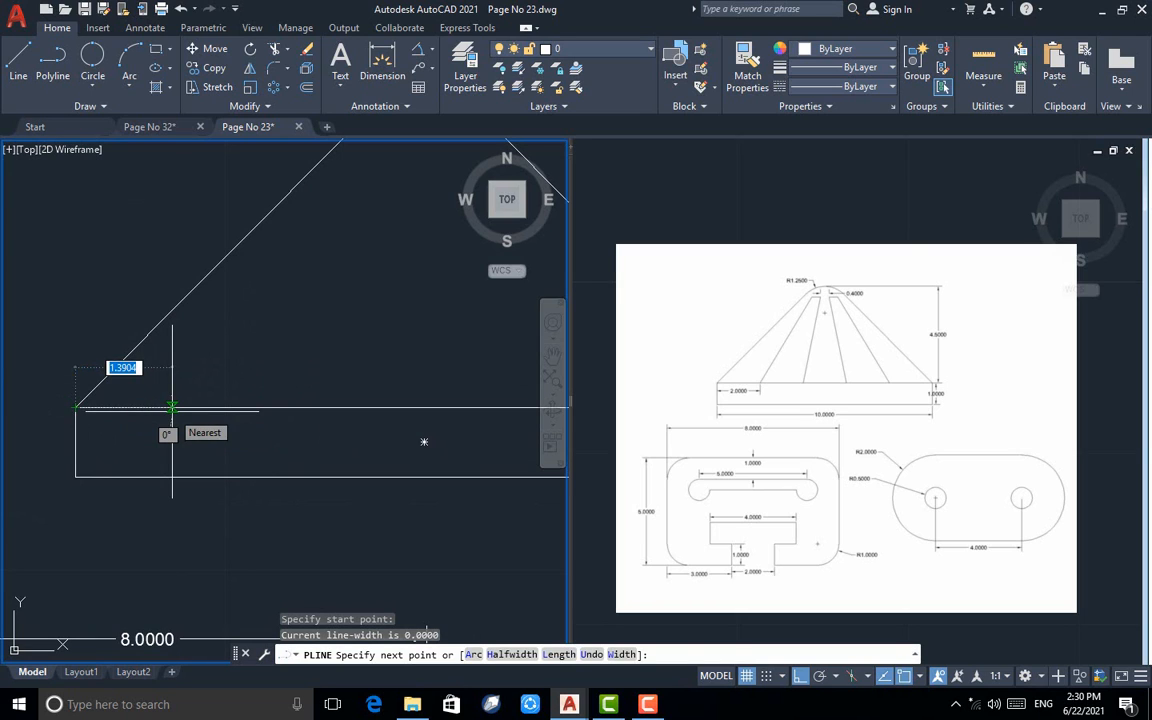
key("Return")
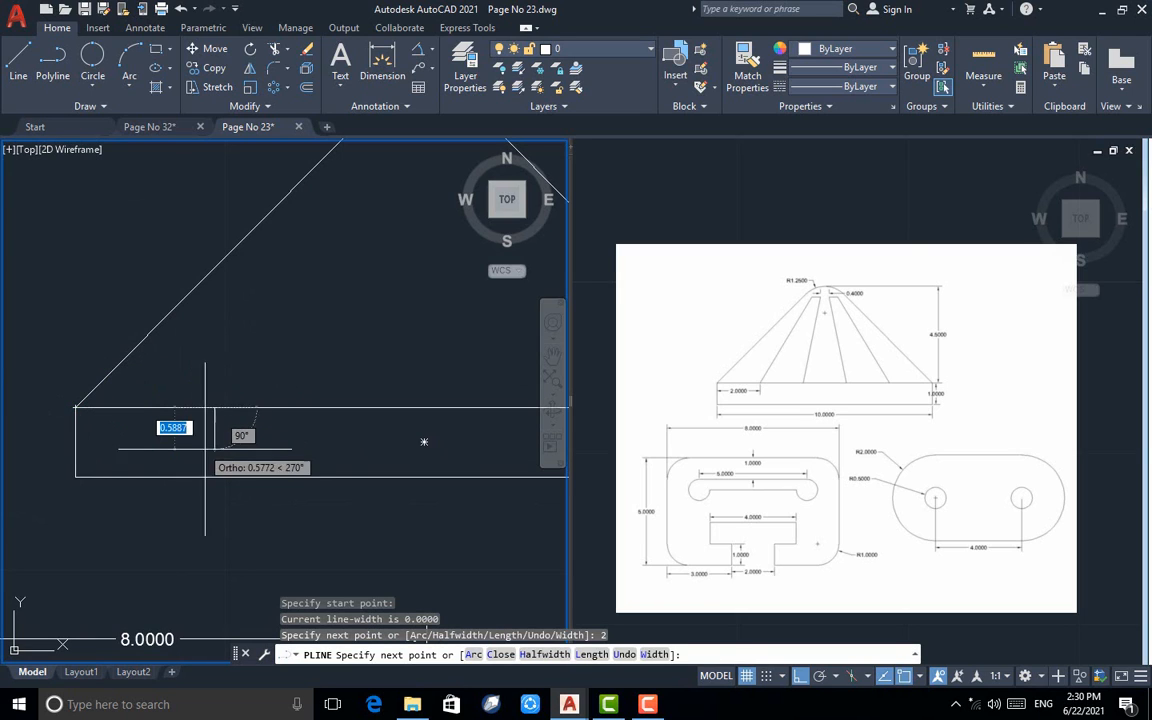
key("Return")
key("Return")
- Draw three more 2-unit polylines end to end along the base's top edge, each ending with a short downward tick
left_click(214, 407)
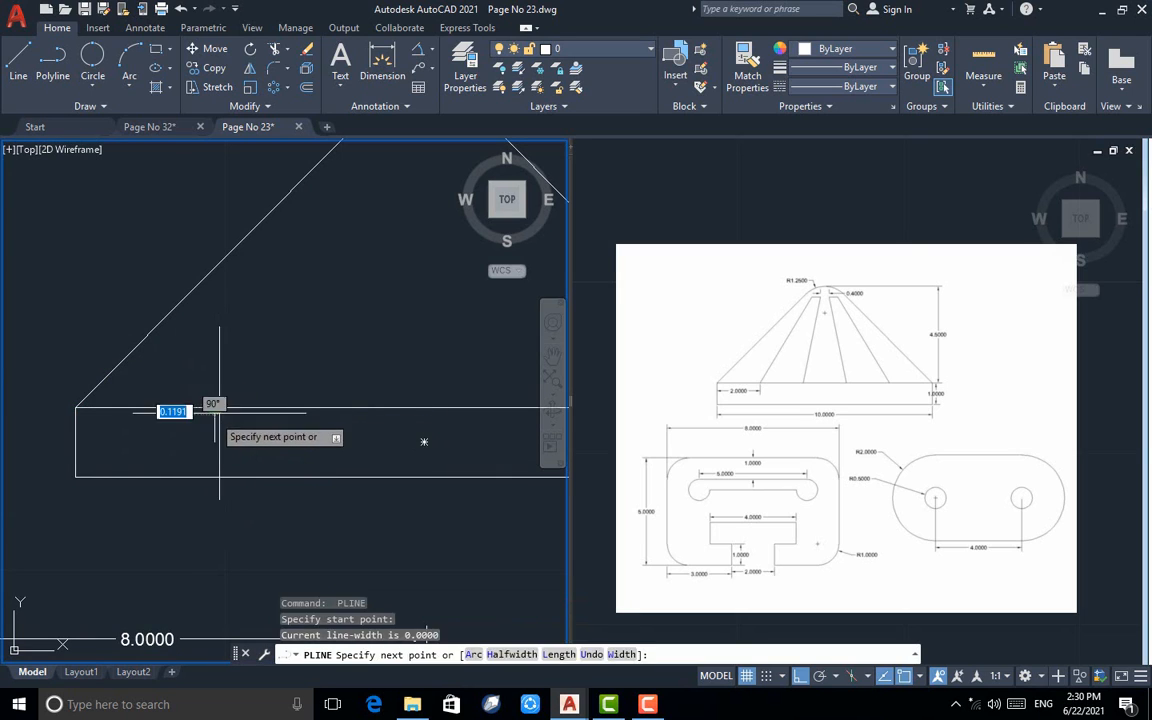
type("2")
key("Return")
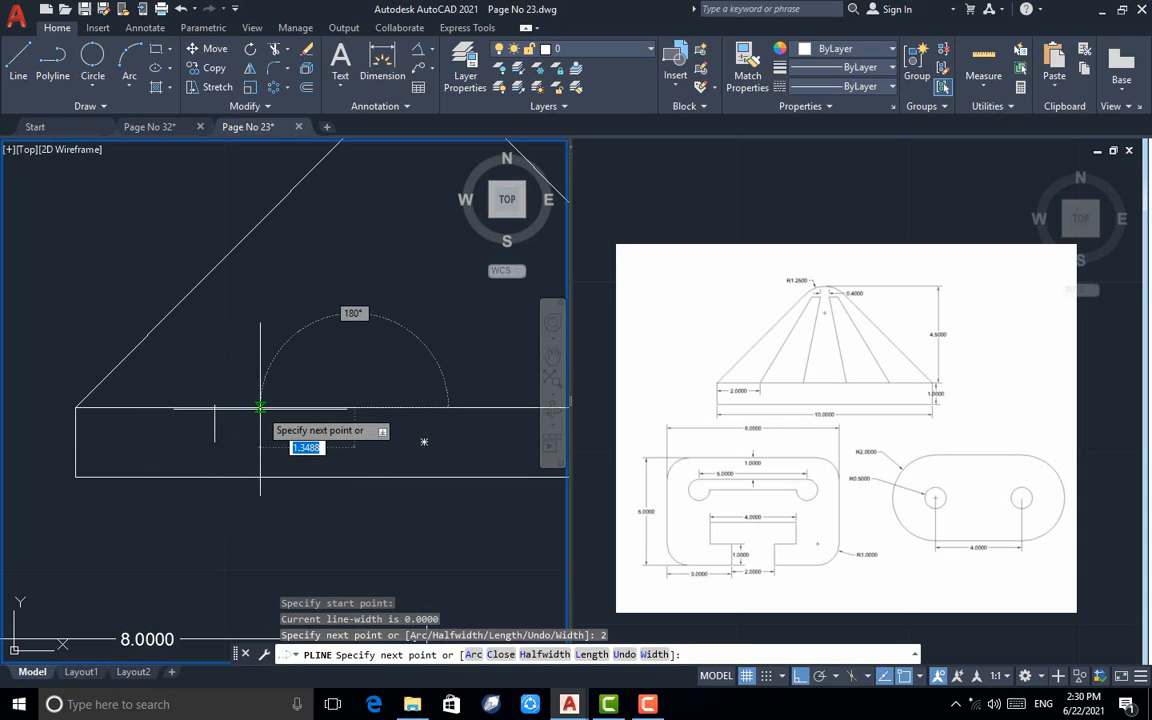
scroll(345, 440, "down", 2)
key("Return")
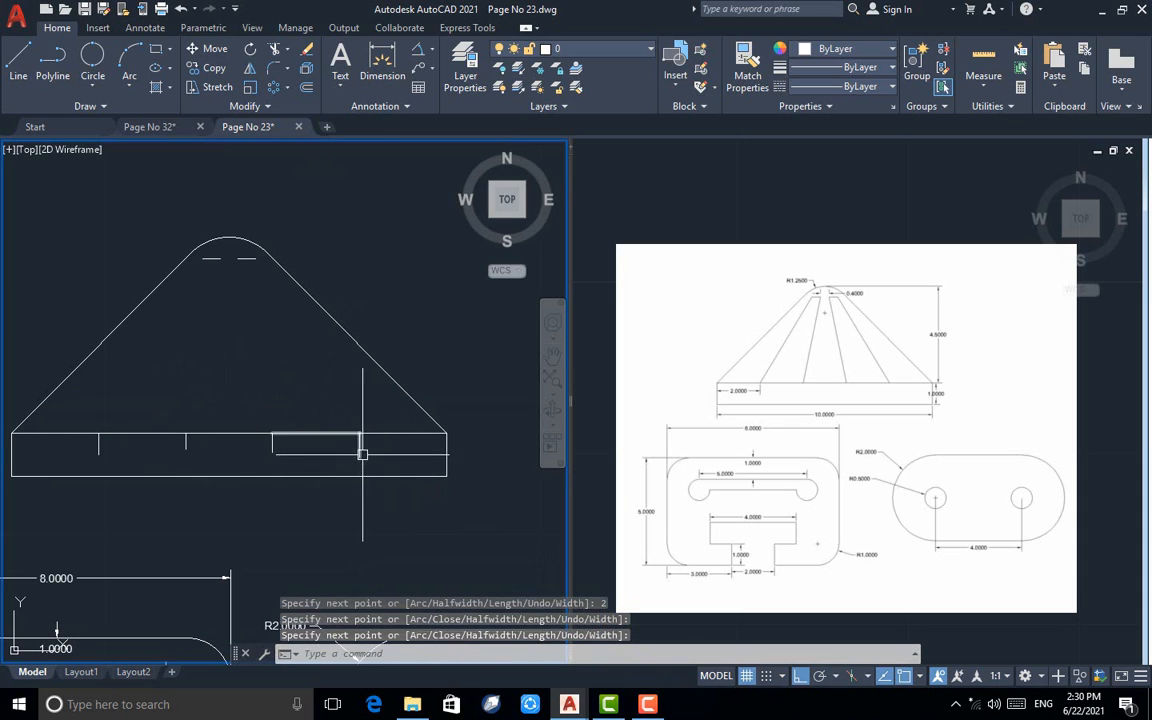
- Draw the left rib's two slanted lines, joining the ends of the left short segment to the first and second tick marks
left_click(18, 62)
scroll(83, 438, "up", 2)
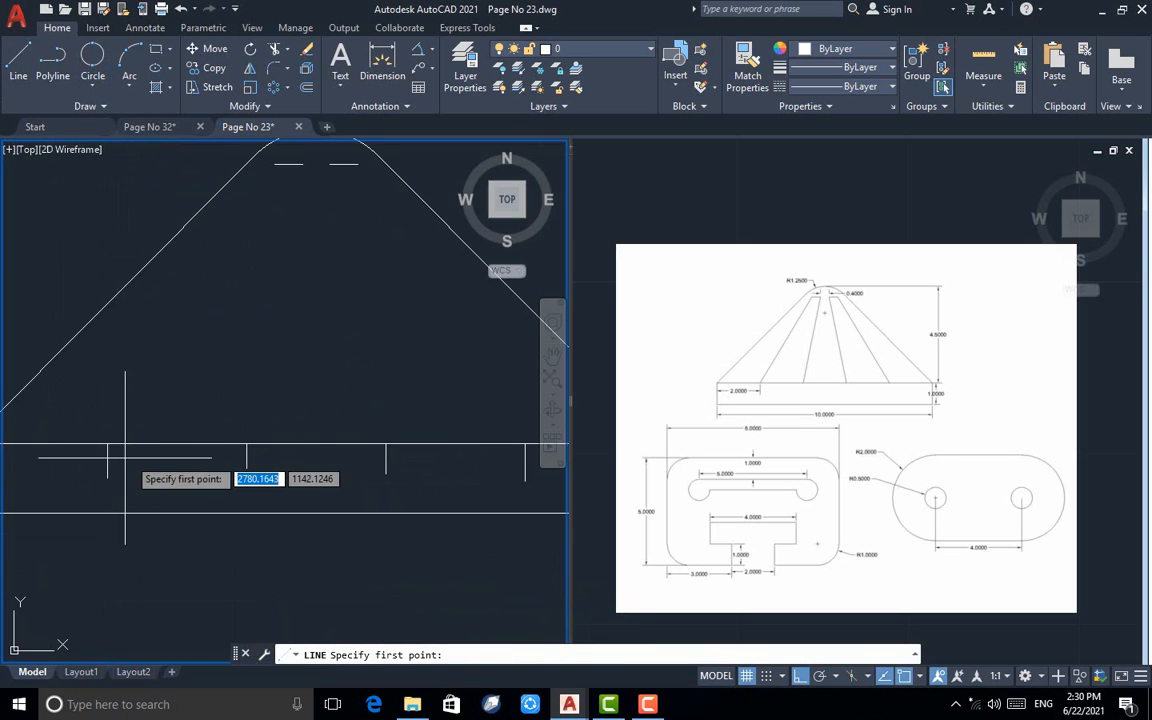
left_click(110, 443)
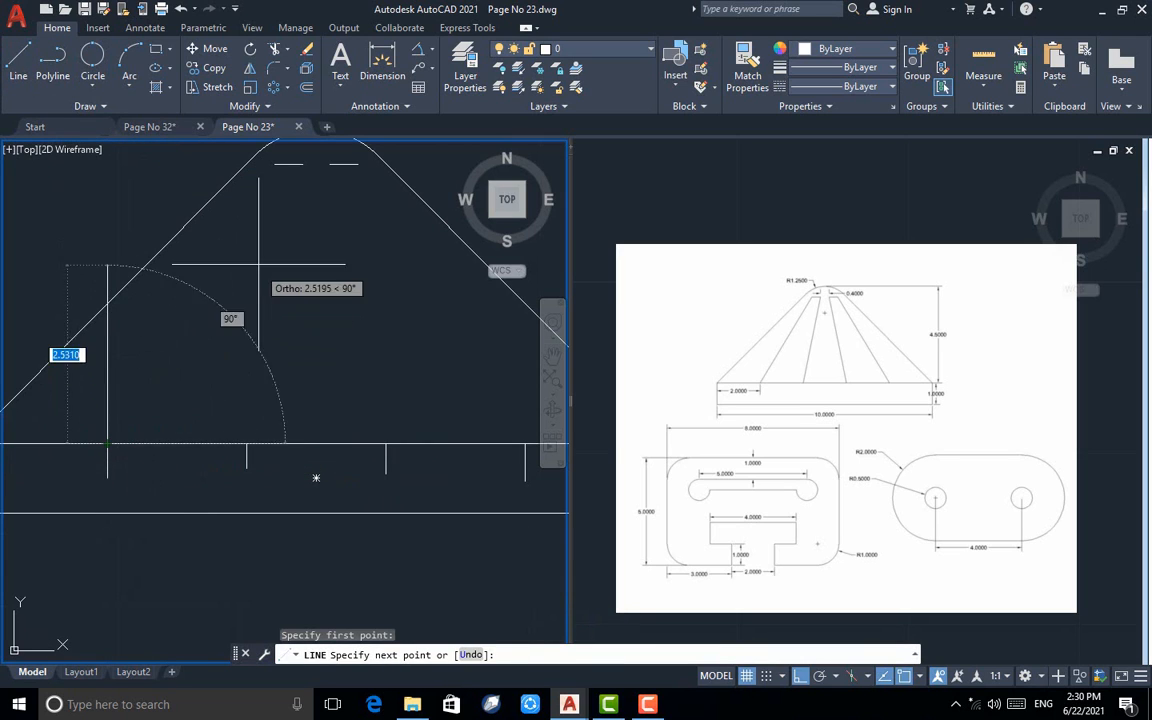
left_click(275, 163)
key("Return")
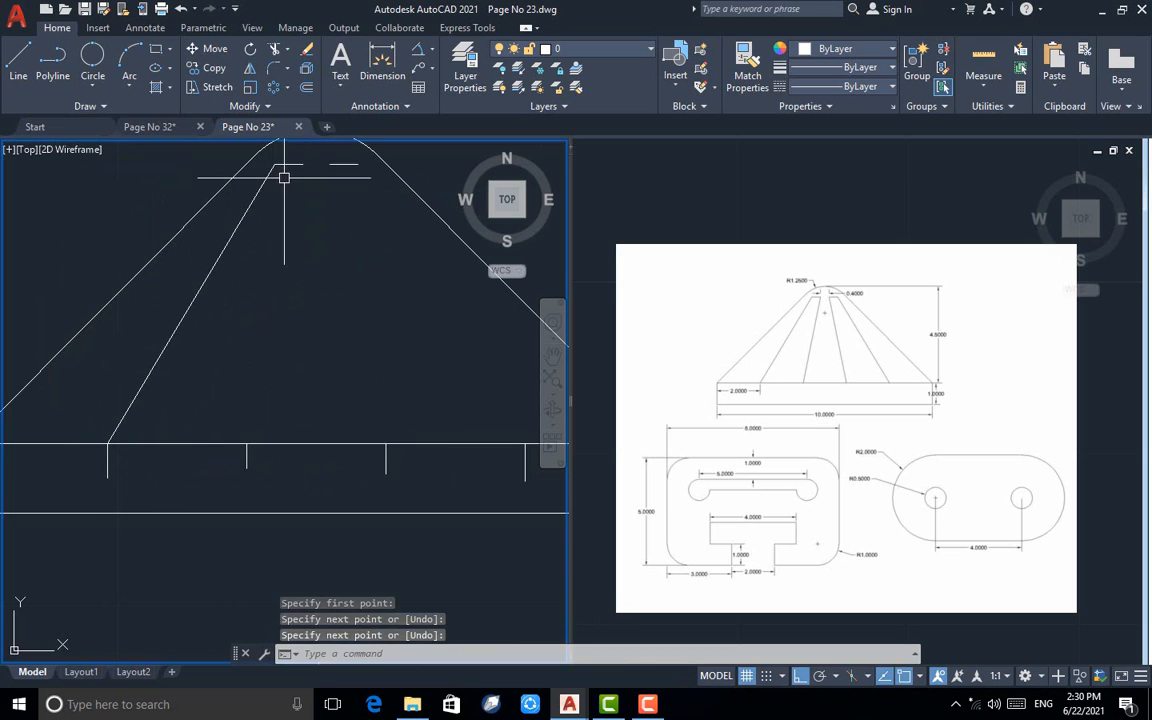
key("Return")
left_click(302, 163)
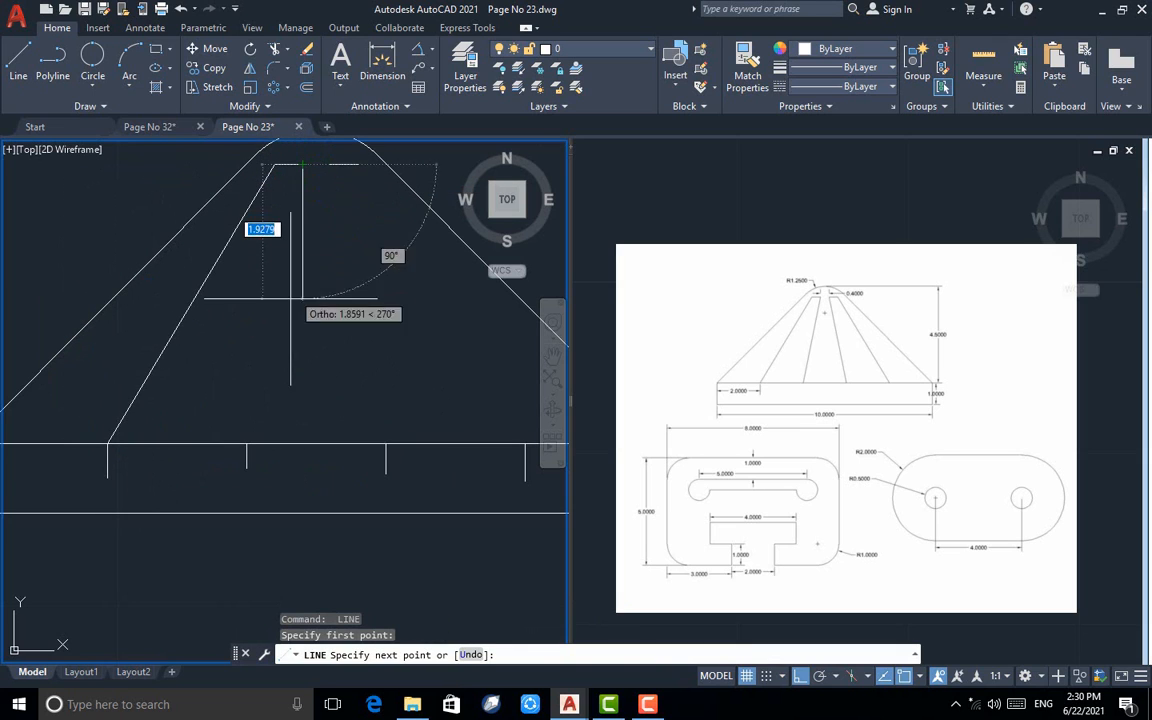
left_click(247, 437)
key("Return")
- With ortho off, draw the right rib's two slanted lines, joining the right short segment's ends to the third and fourth tick marks
key("Return")
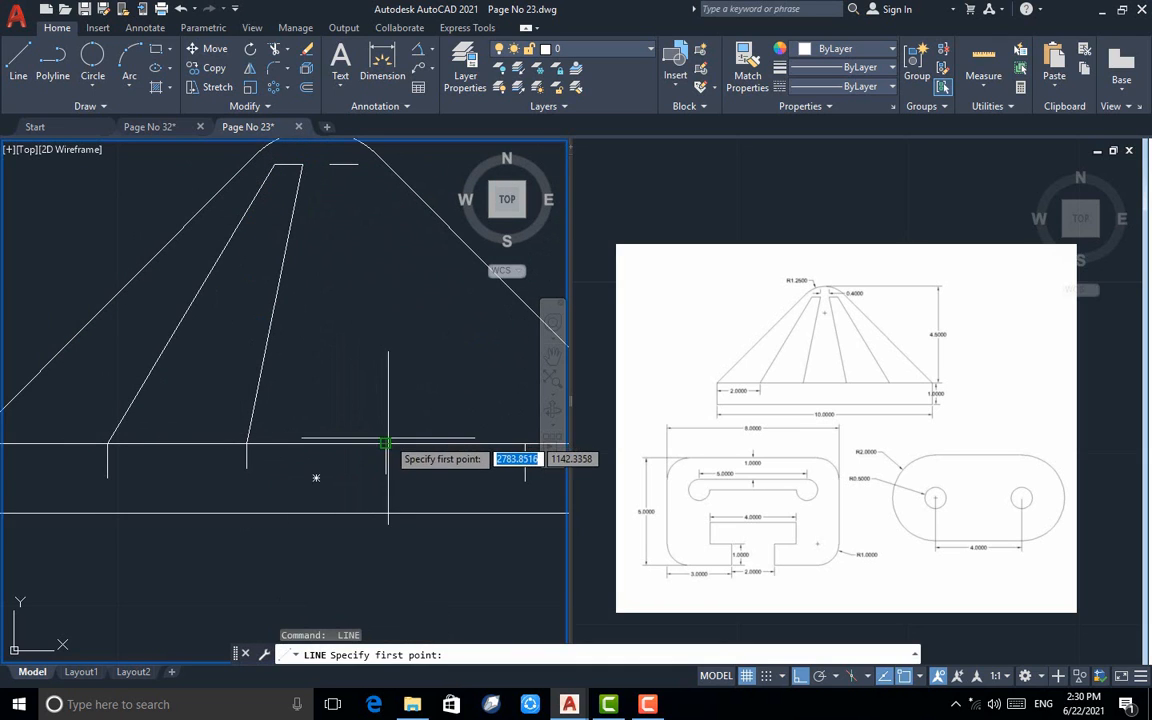
key("F8")
left_click(385, 443)
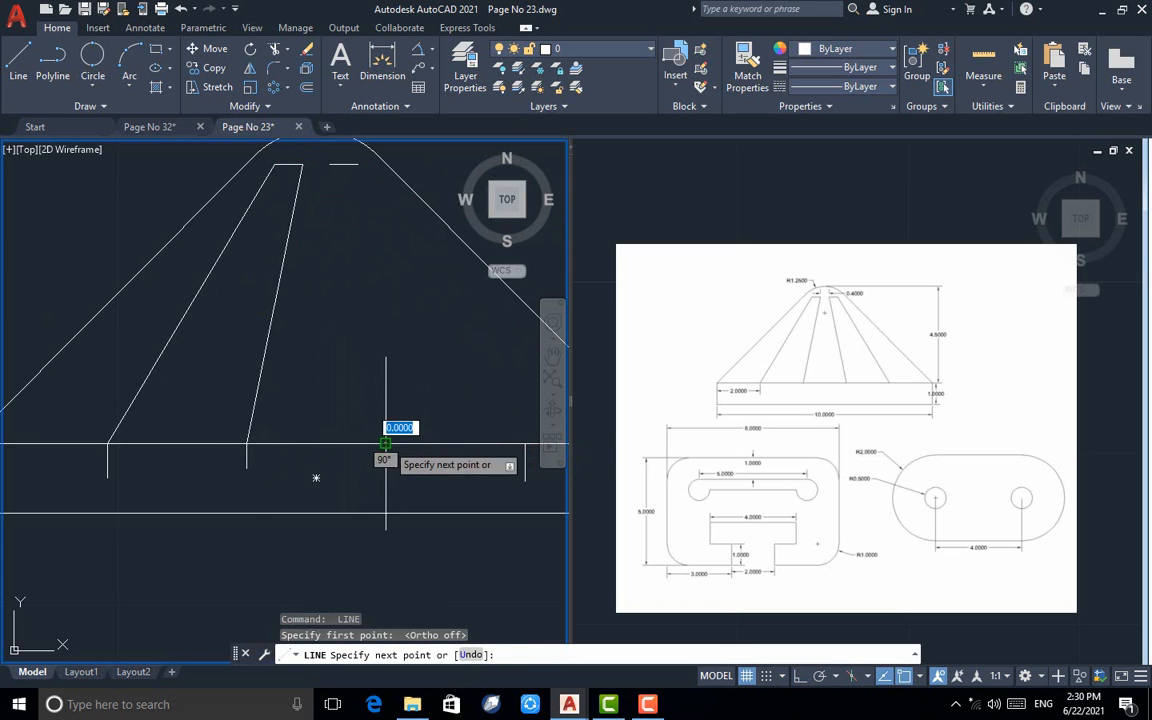
left_click(329, 164)
key("Return")
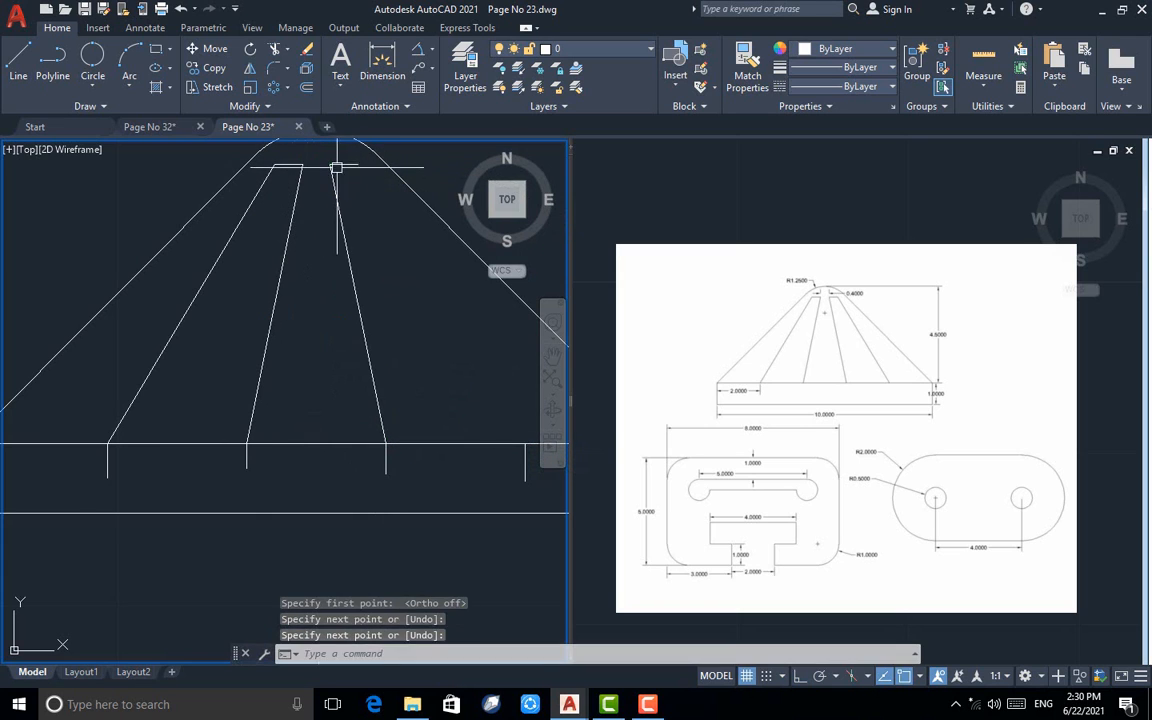
key("Return")
left_click(360, 146)
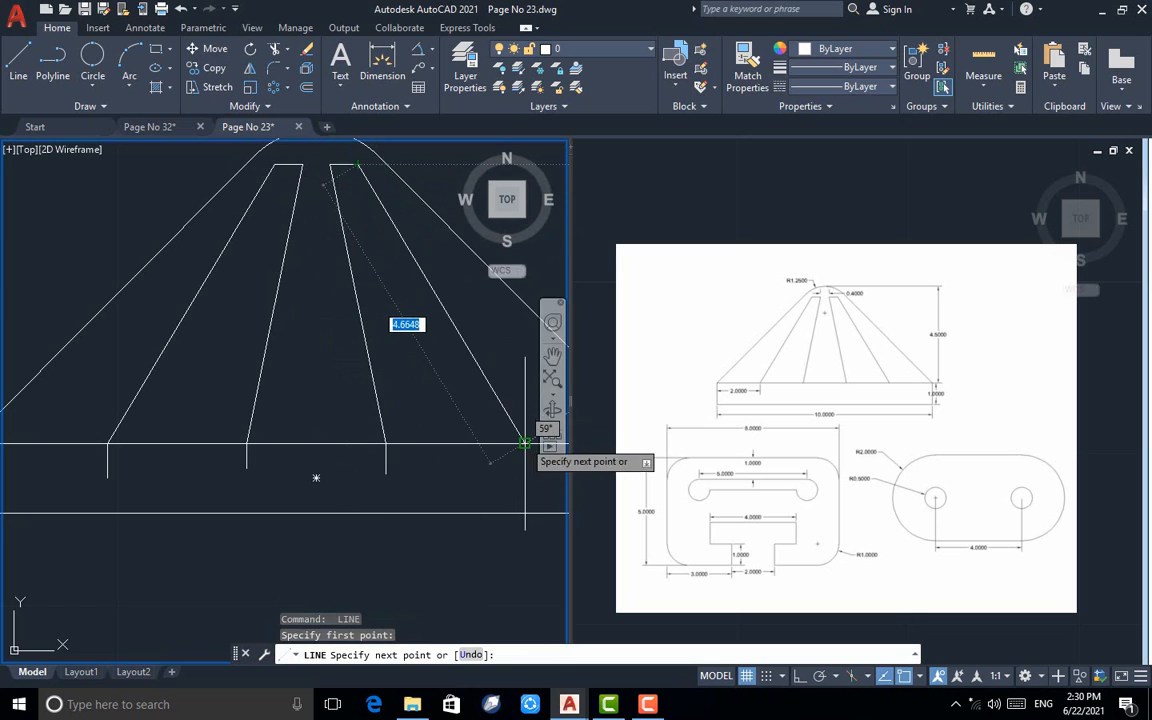
left_click(524, 443)
key("Return")
- Delete the four tick-mark polylines along the base's top edge
scroll(411, 463, "down", 2)
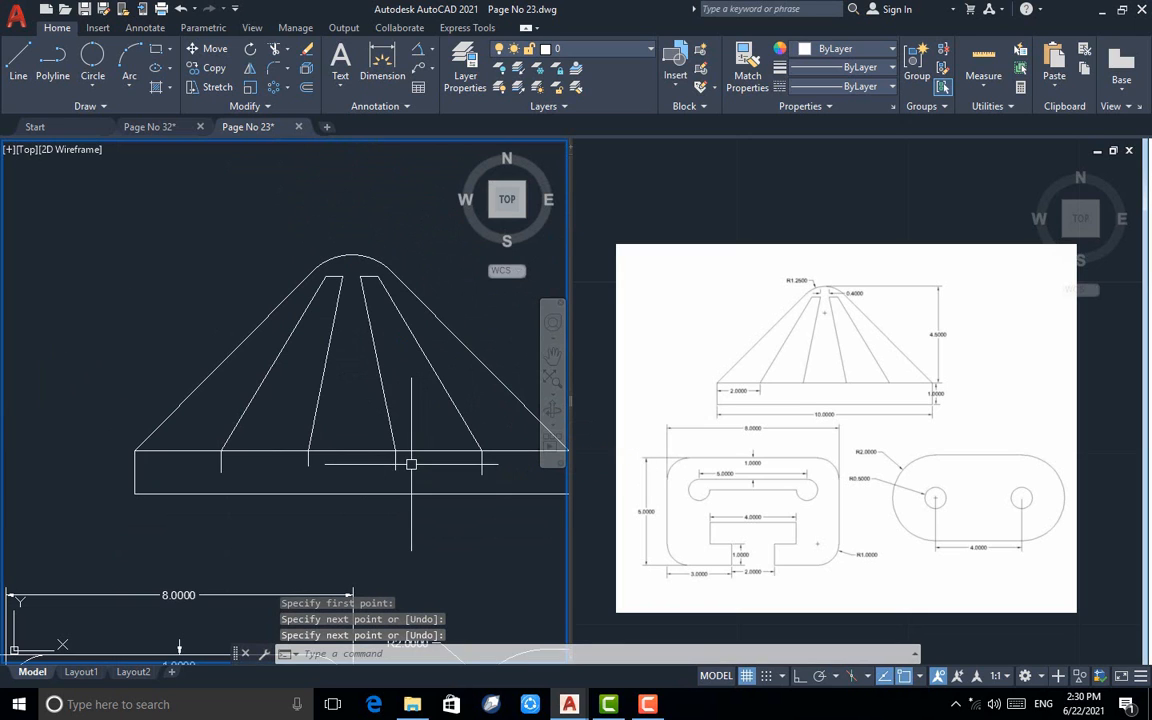
left_click(489, 480)
left_click(194, 459)
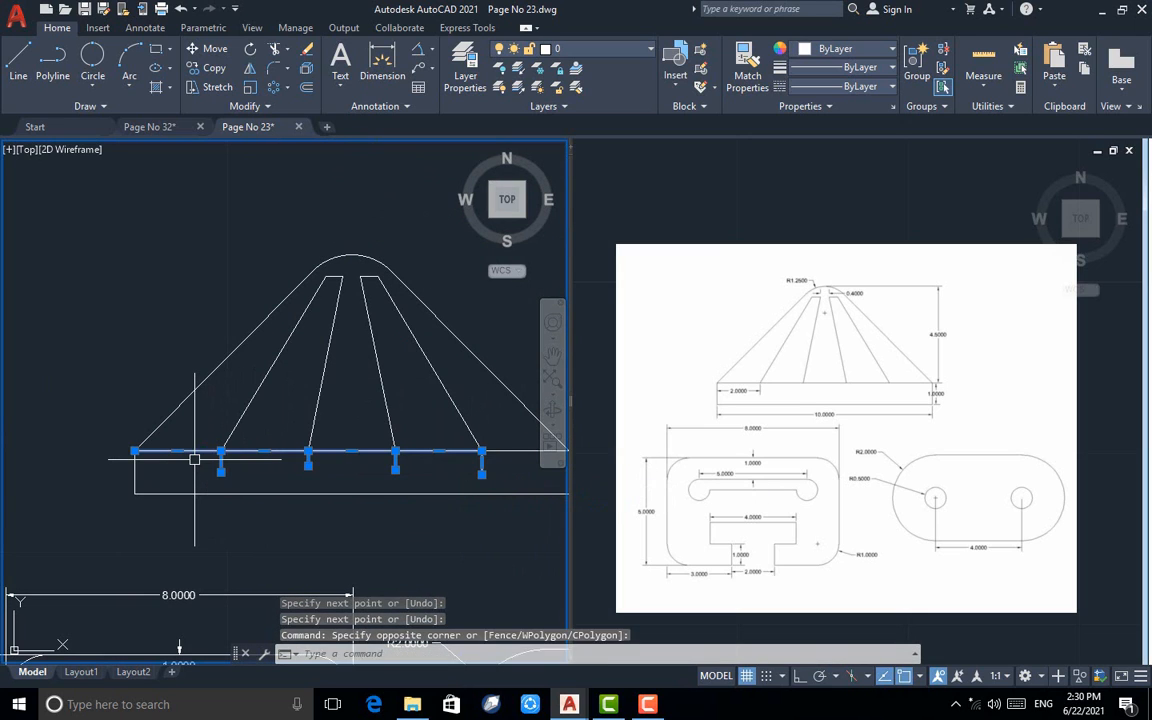
key("Delete")
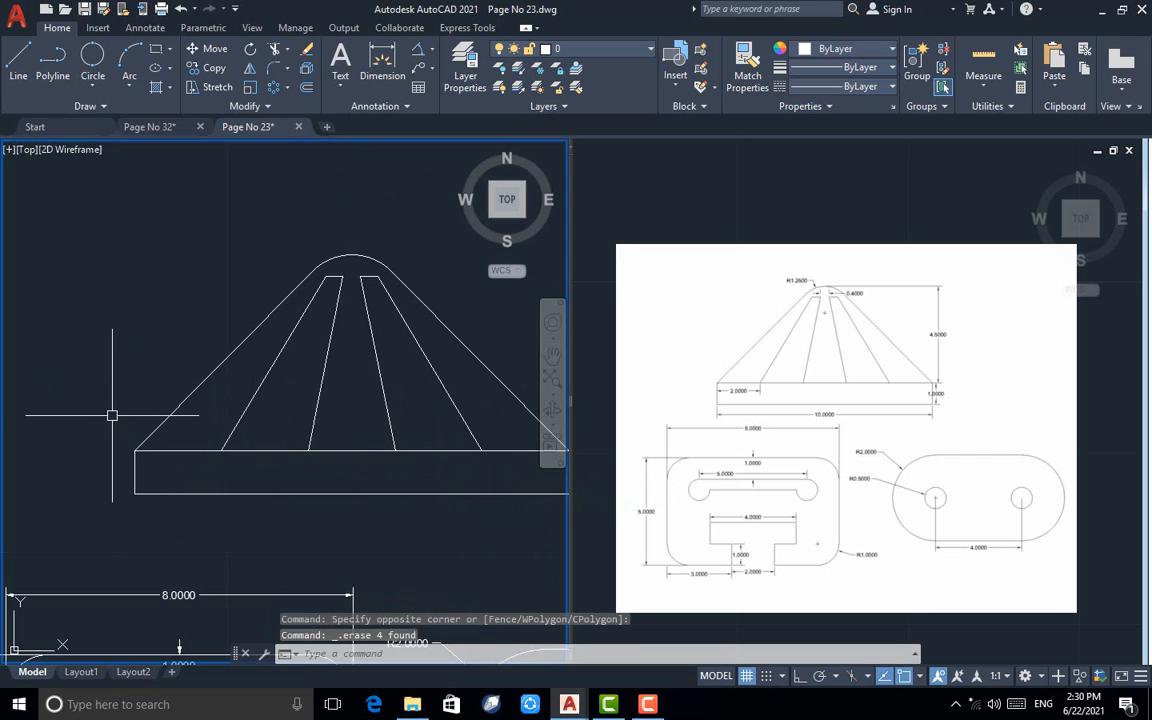
- Dimension the base's overall width below it, its height, and the distance from its left end to the first rib line
scroll(112, 415, "down", 2)
scroll(250, 410, "up", 2)
left_click(382, 62)
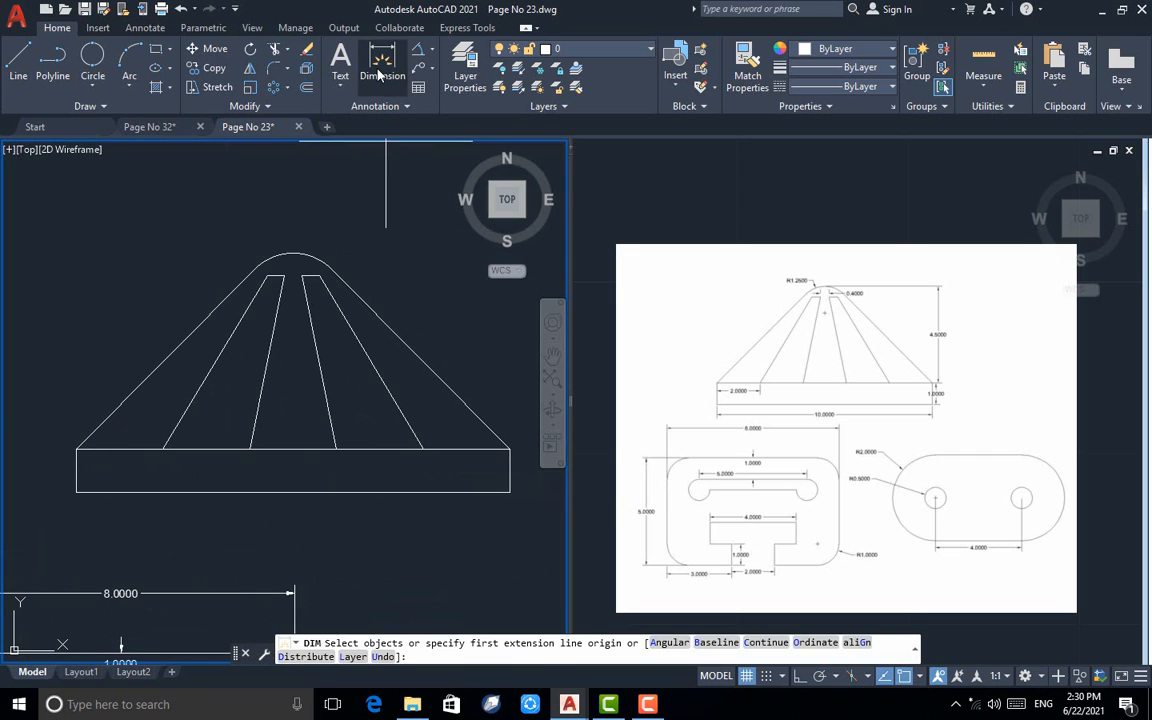
left_click(341, 492)
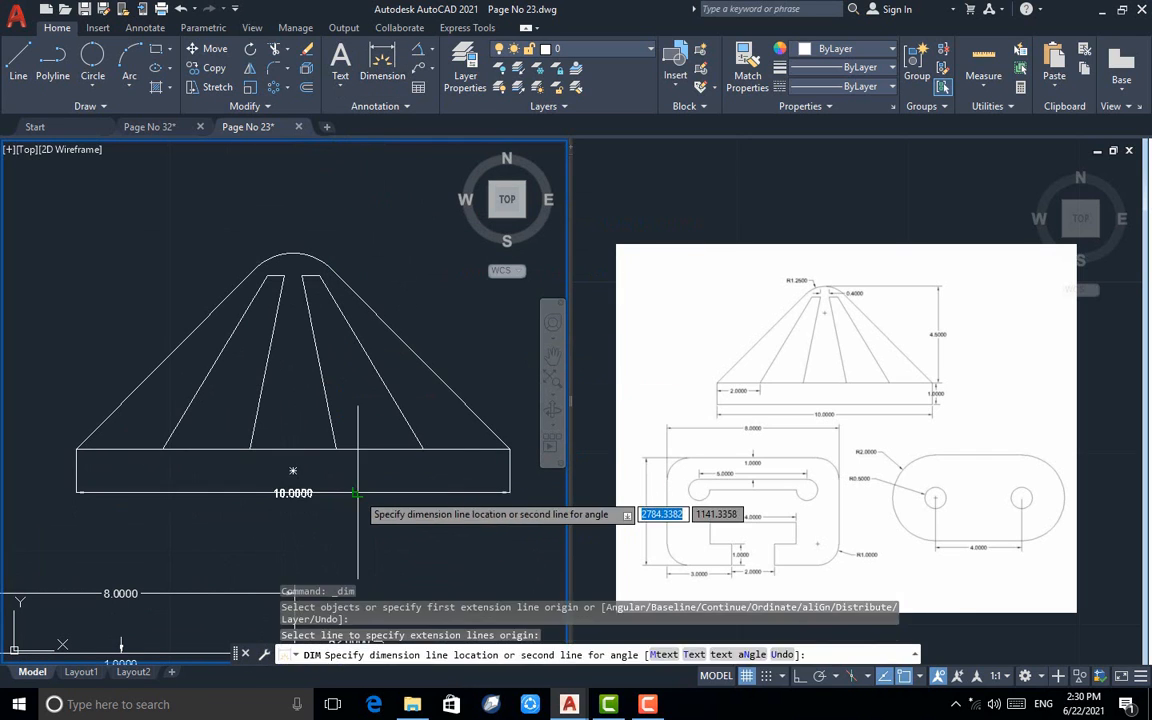
left_click(360, 520)
- Dimension the top arc's radius and the gap between the upper ends of the two ribs, and end the Dimension command
scroll(285, 190, "up", 3)
left_click(280, 334)
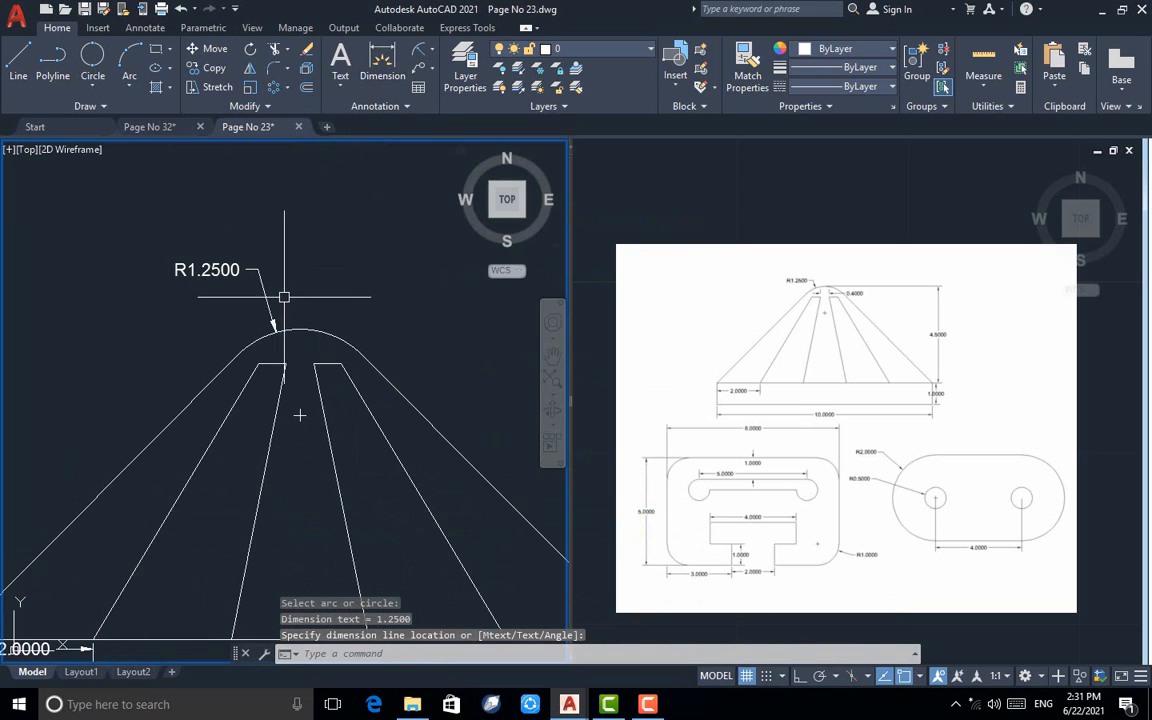
left_click(299, 414)
scroll(299, 412, "up", 2)
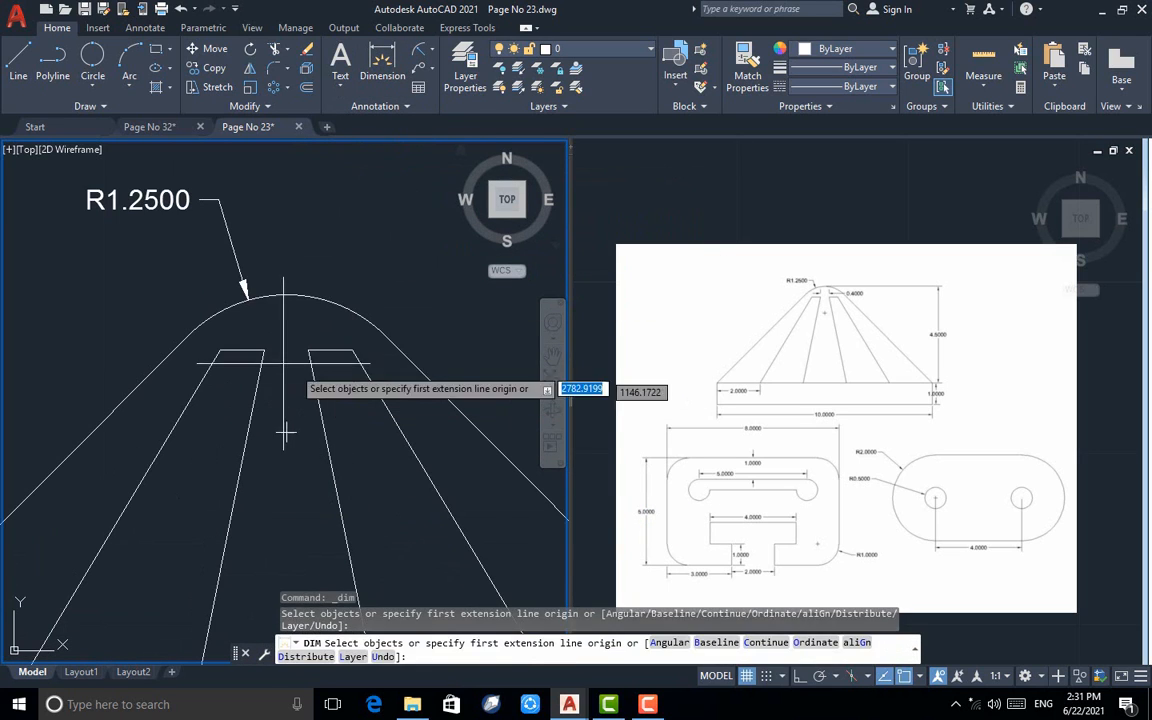
left_click(263, 351)
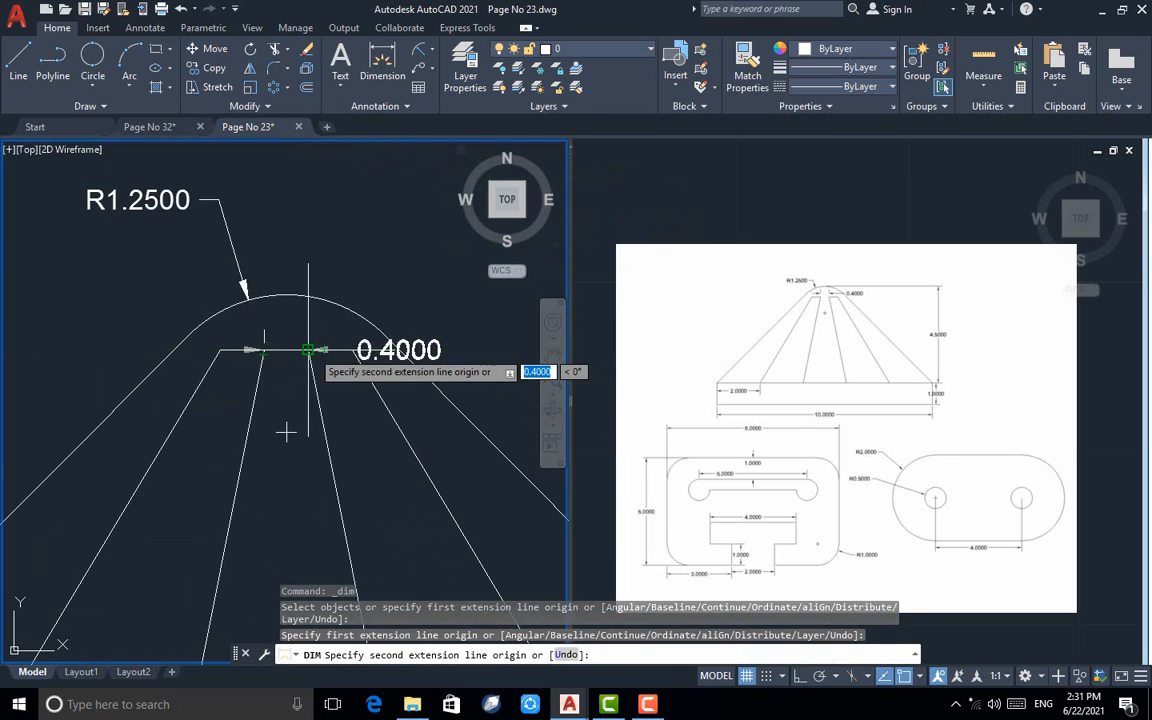
left_click(308, 350)
left_click(318, 330)
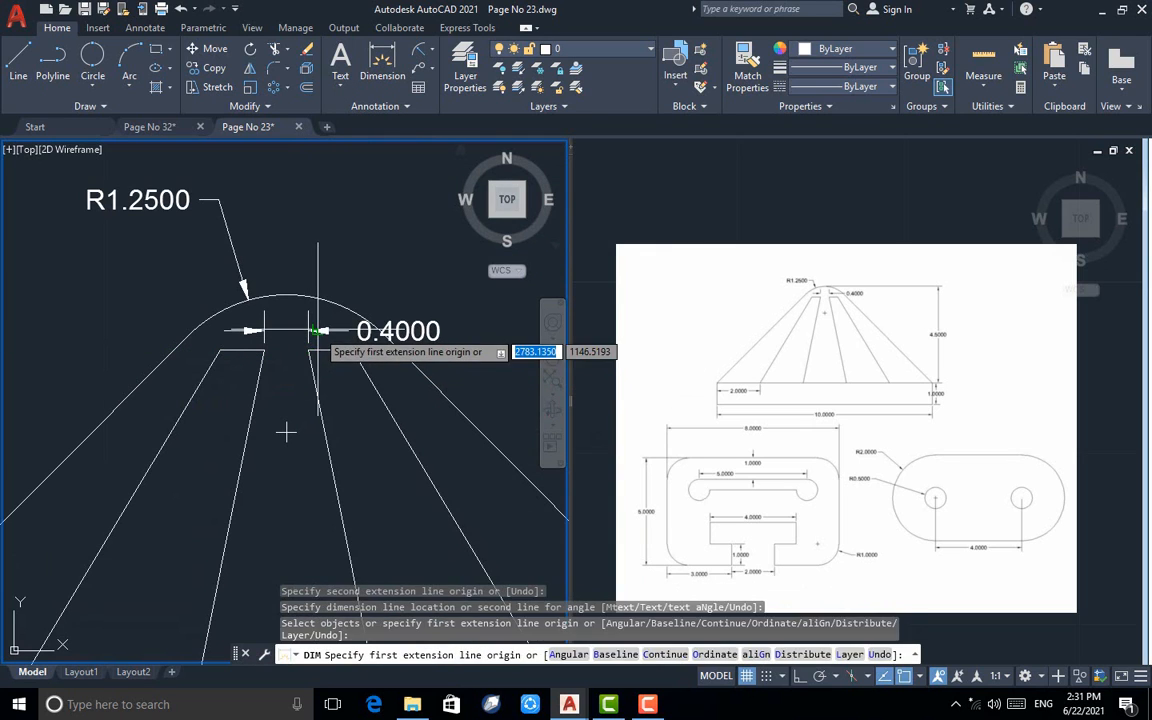
scroll(293, 240, "down", 4)
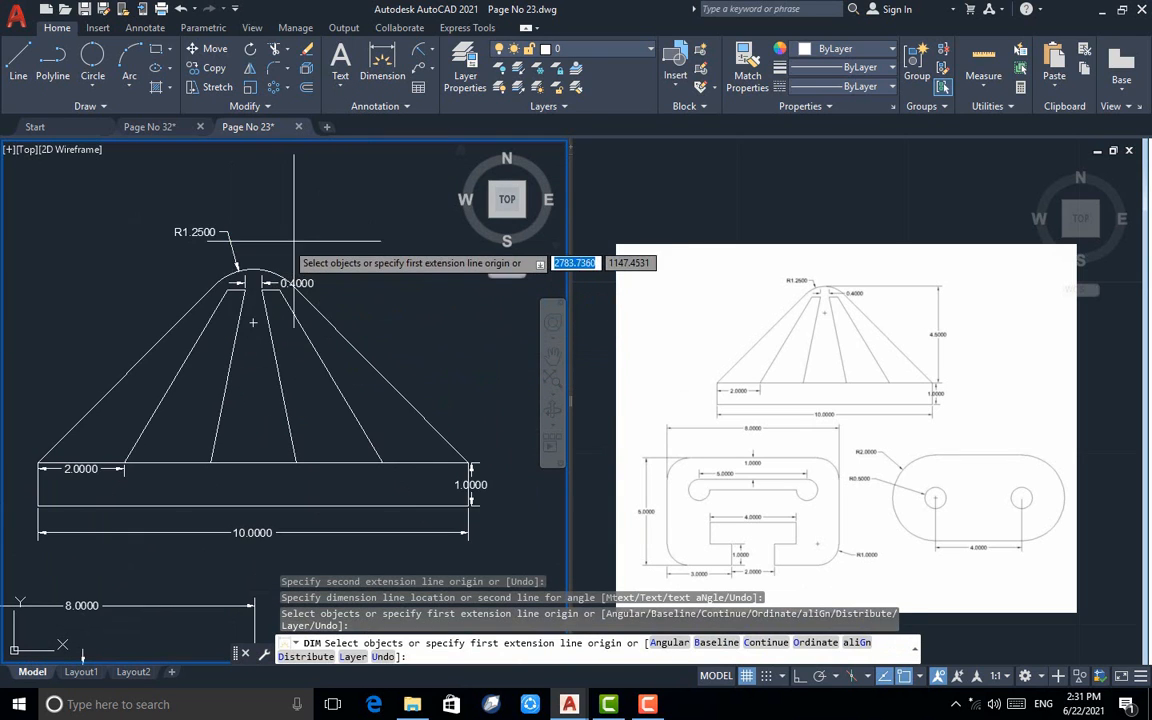
scroll(295, 240, "down", 4)
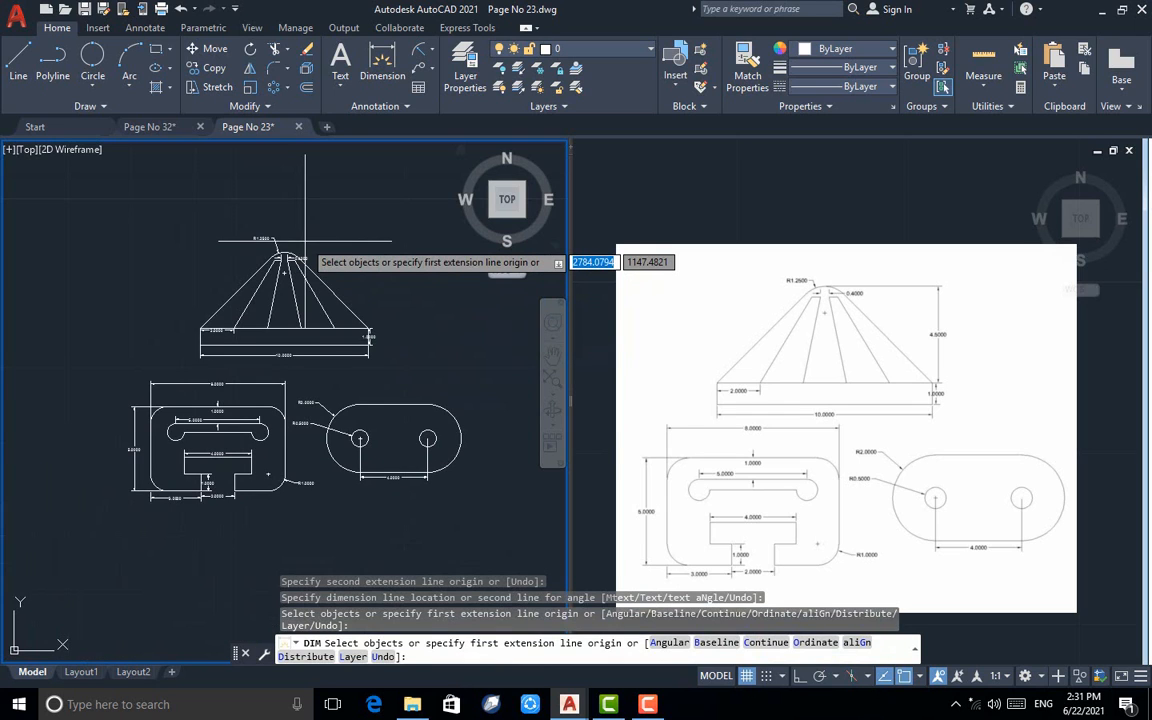
scroll(265, 407, "up", 2)
key("Return")
key("Return")
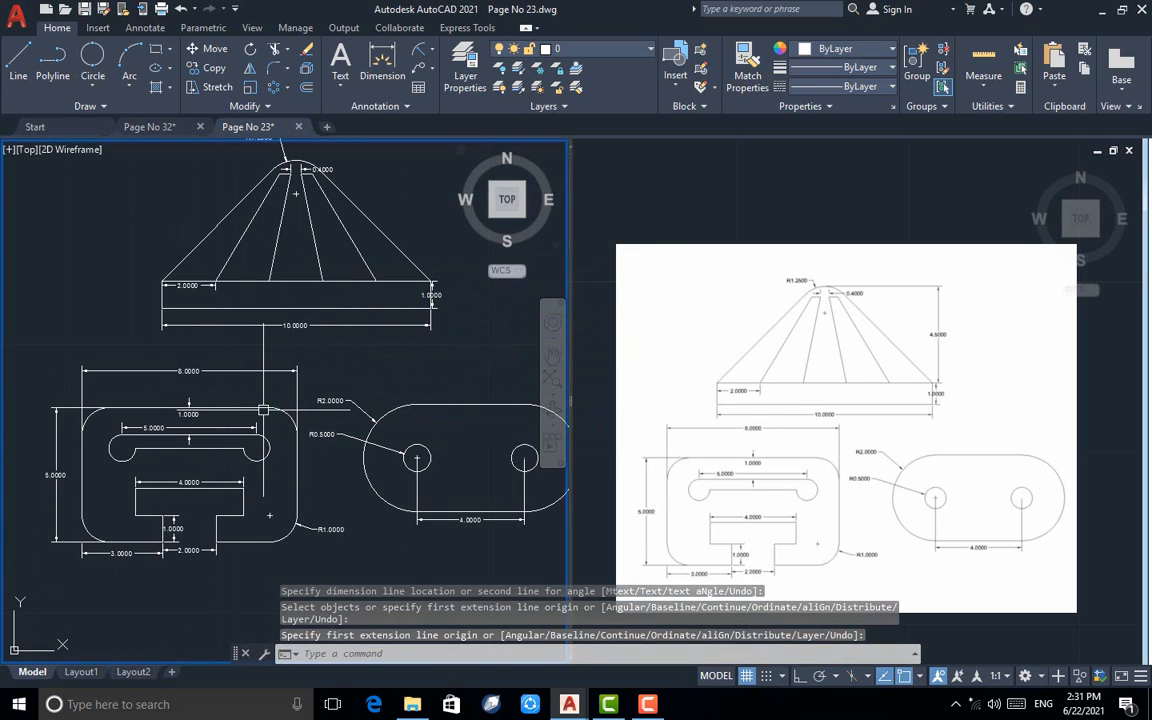